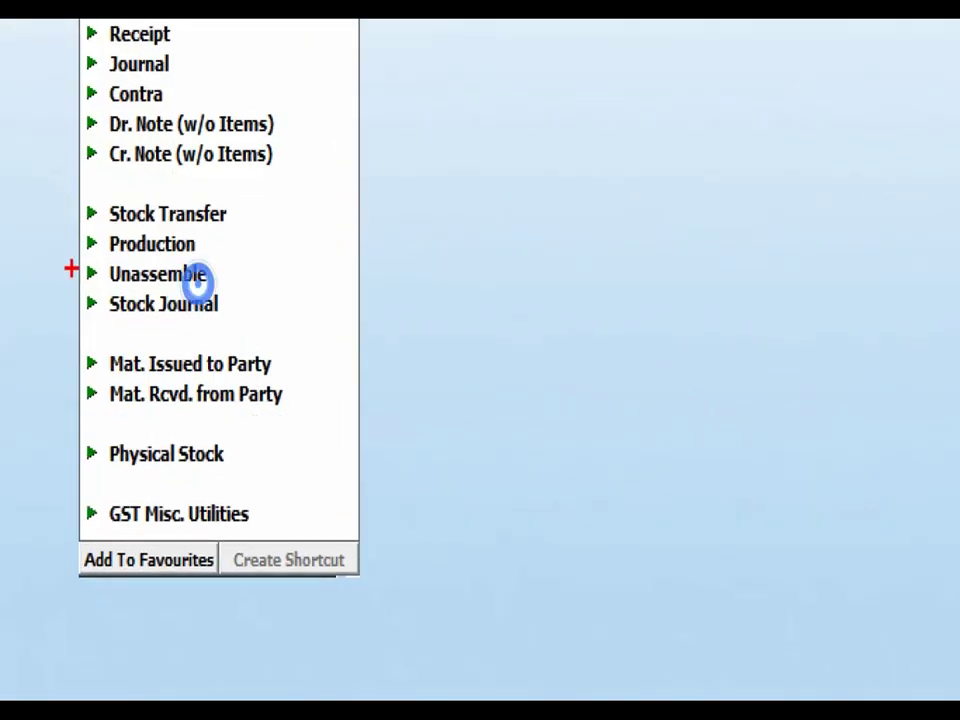
Step: Examine the raw material list with its quantities and the generated i3 4th Gen. CPU item in the Excel worksheet
drag(132, 256, 207, 278)
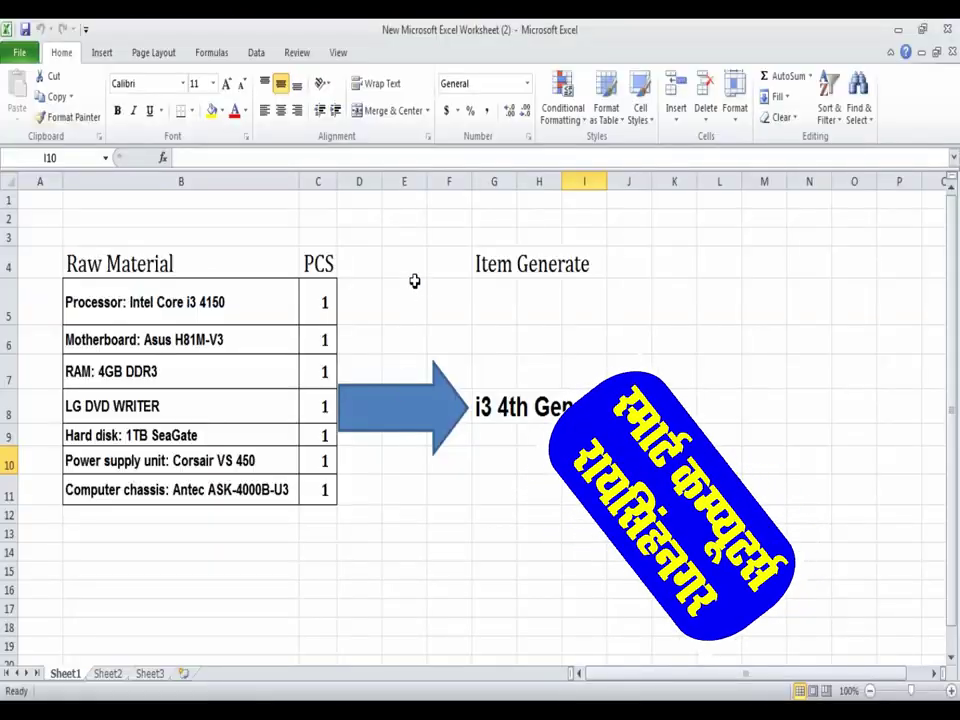
click(405, 285)
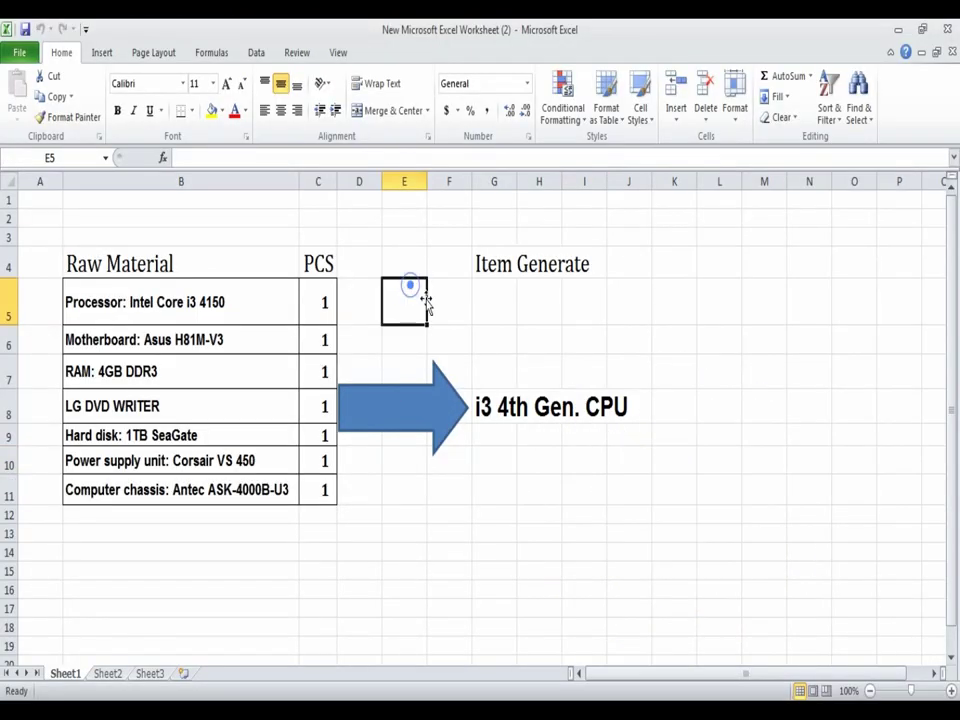
click(497, 405)
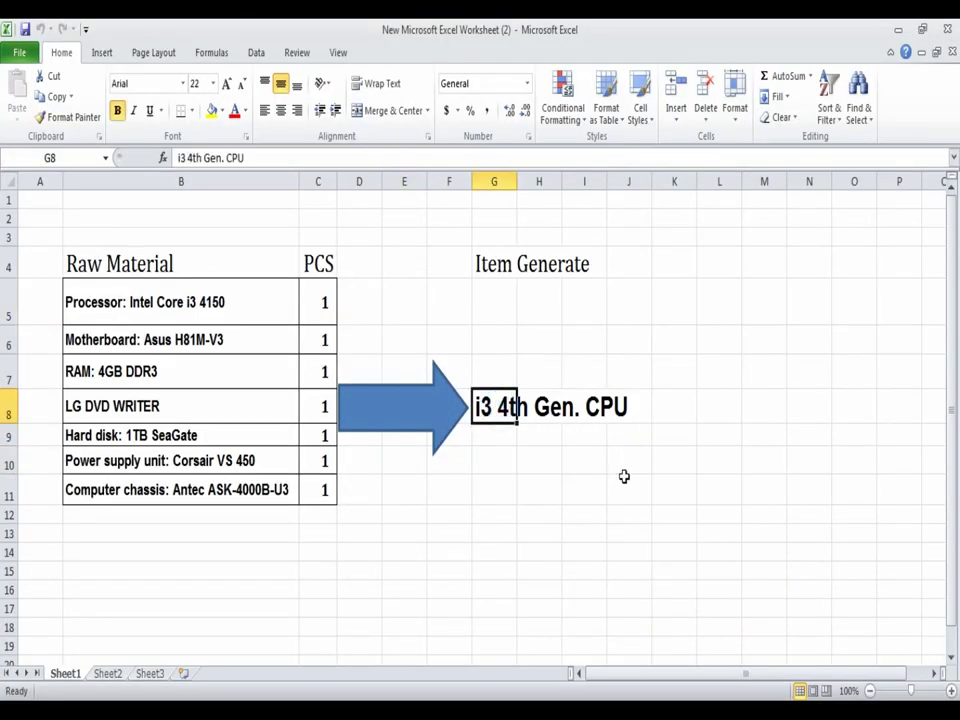
click(493, 482)
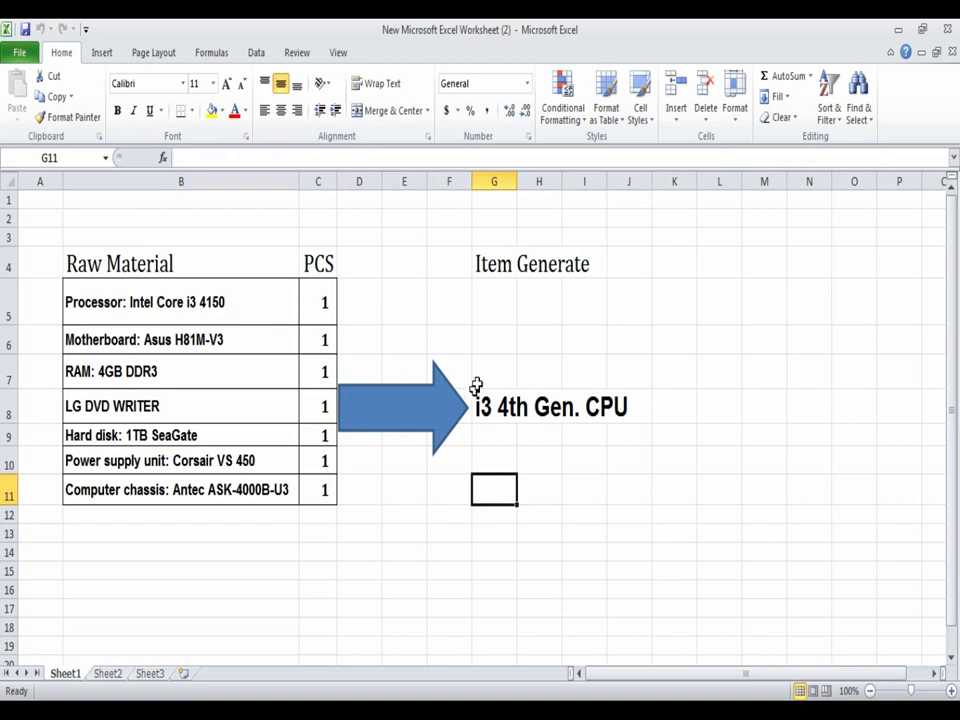
click(484, 416)
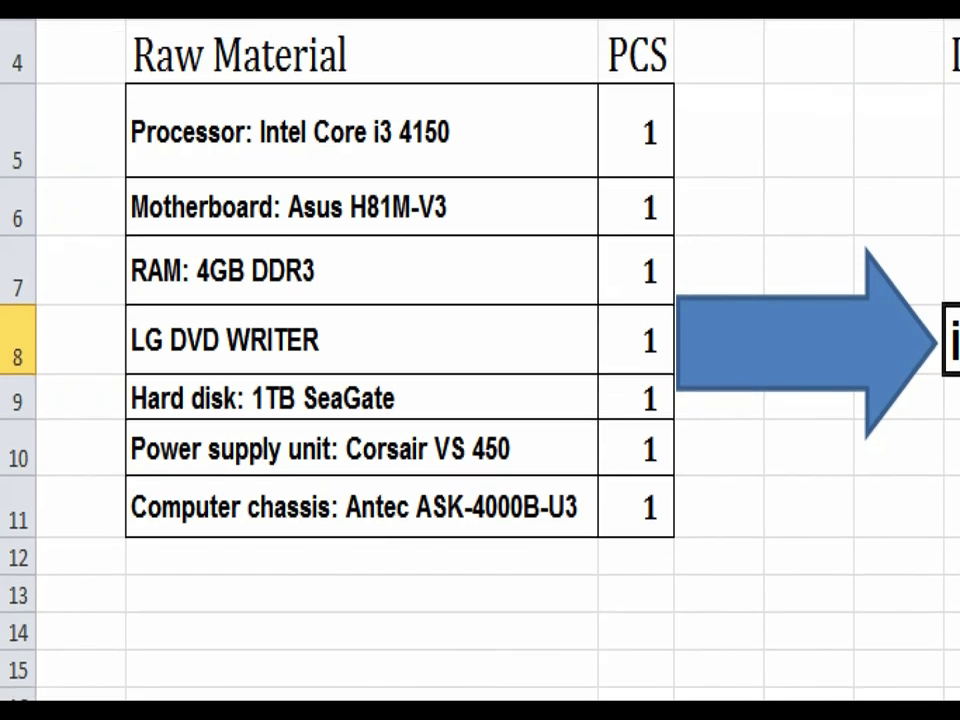
mouse_move(78, 76)
mouse_down()
mouse_move(94, 186)
mouse_move(551, 519)
mouse_move(746, 589)
mouse_move(745, 597)
mouse_up()
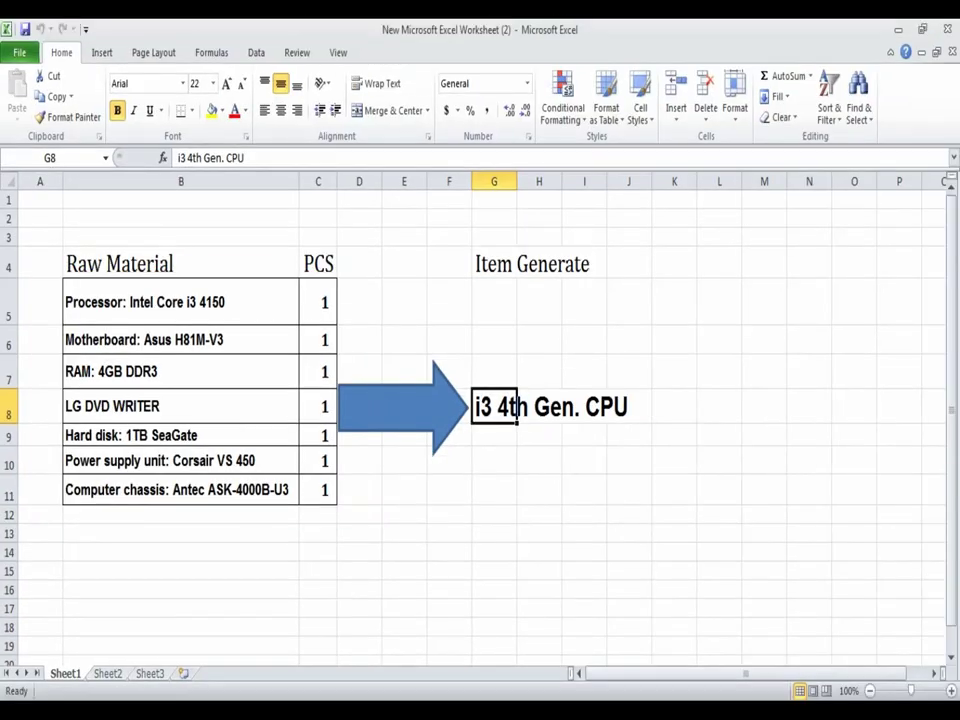
Step: Switch to the purchase invoice pur.pdf in Adobe Reader and review its item lines, rates, tax summary and header details
key(alt+Tab)
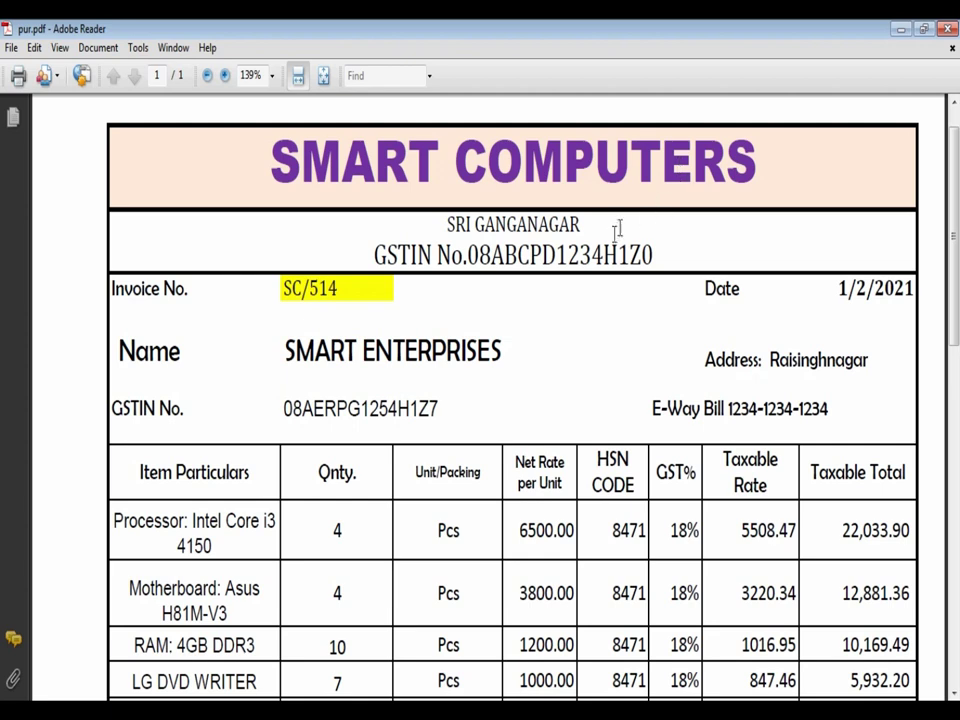
scroll(615, 229, down, 3)
scroll(236, 267, down, 2)
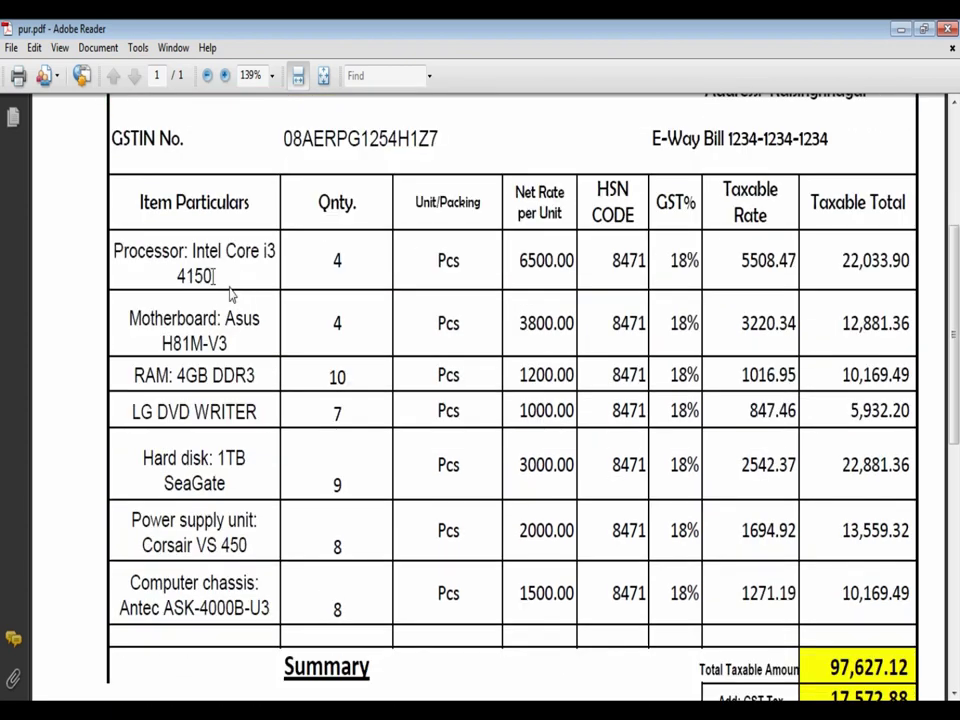
drag(115, 250, 264, 530)
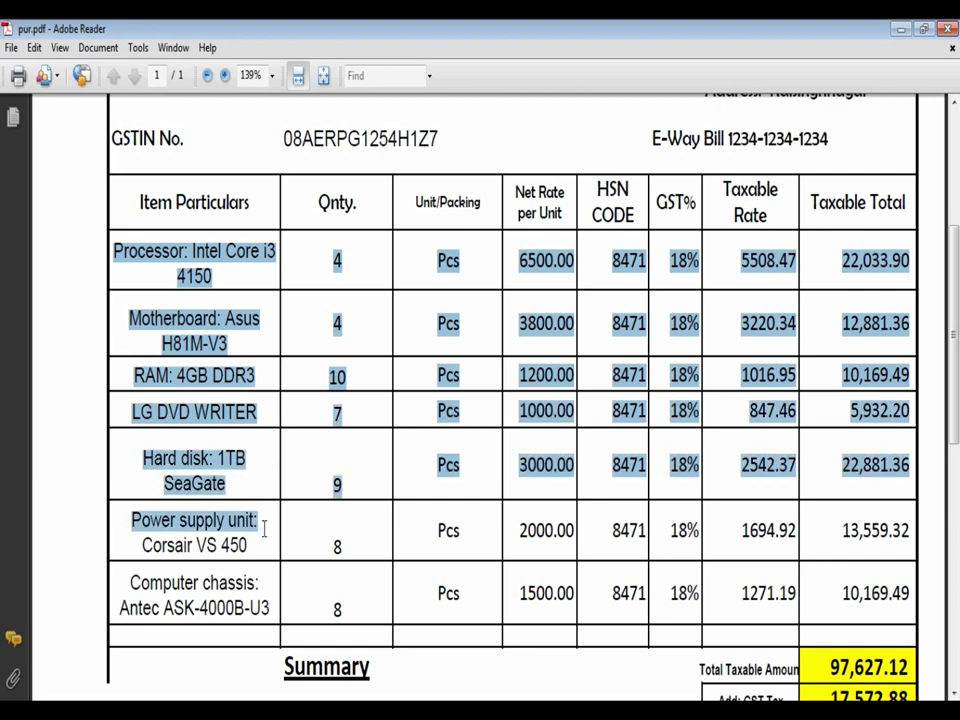
click(302, 476)
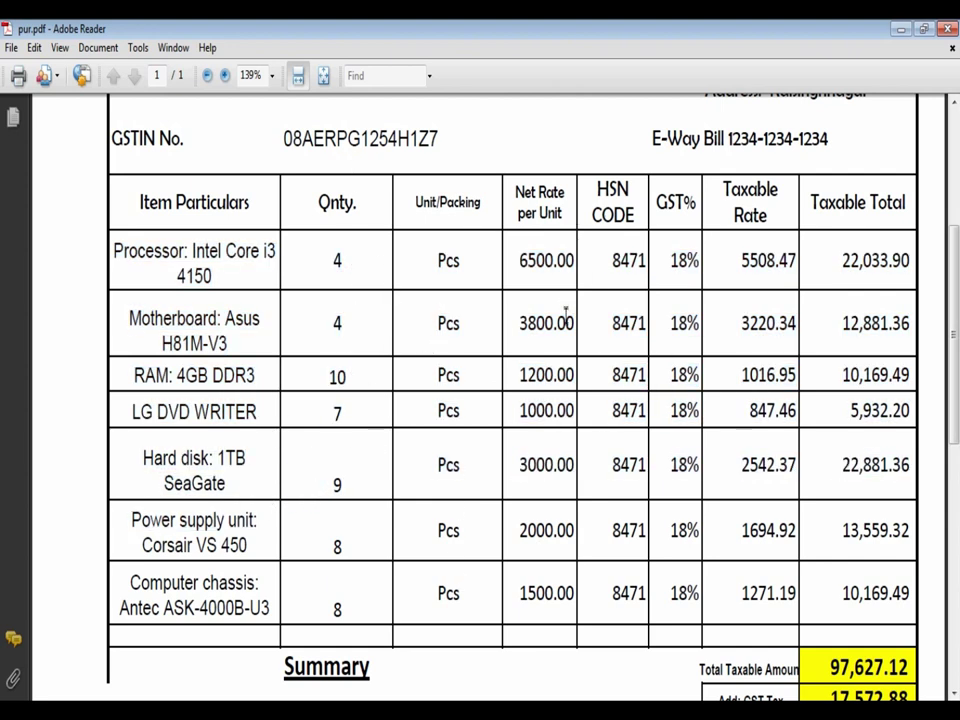
scroll(730, 268, down, 3)
scroll(626, 336, down, 4)
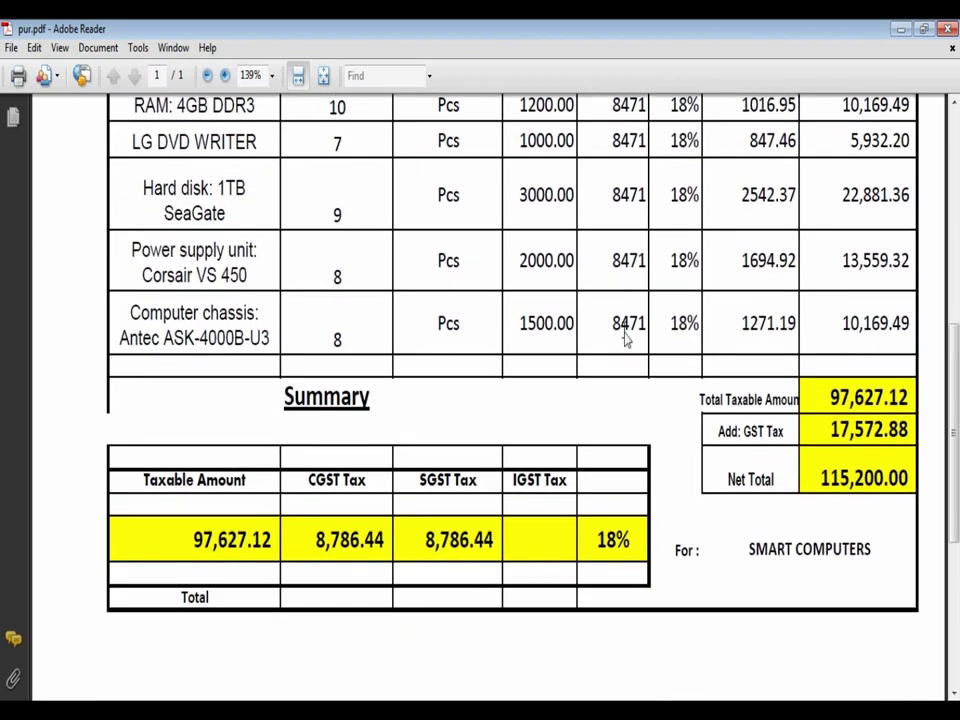
scroll(626, 336, up, 6)
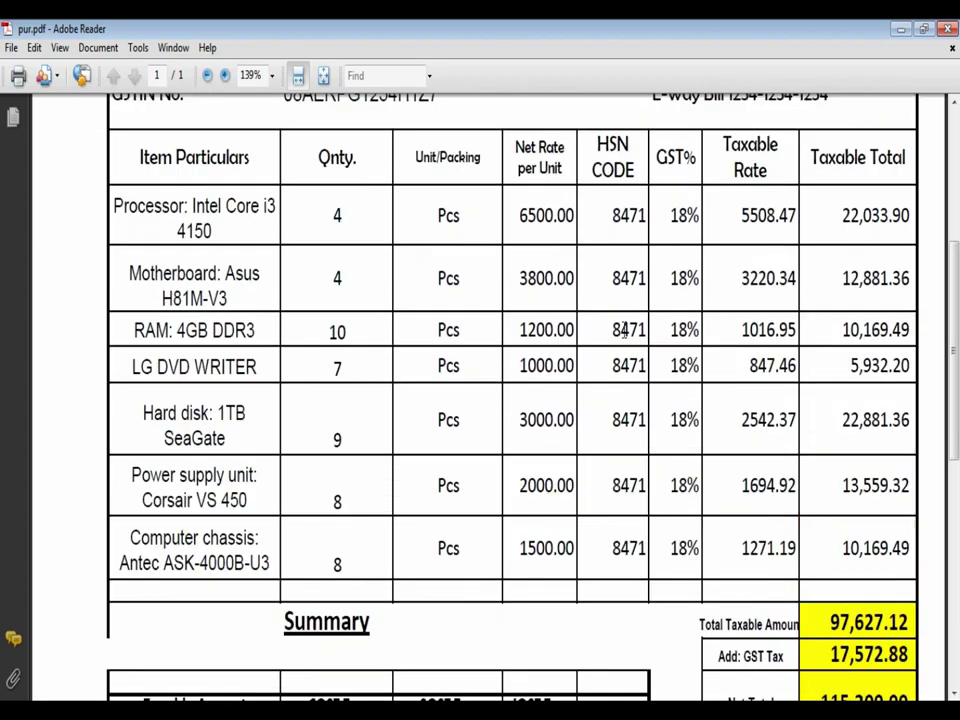
scroll(625, 333, up, 6)
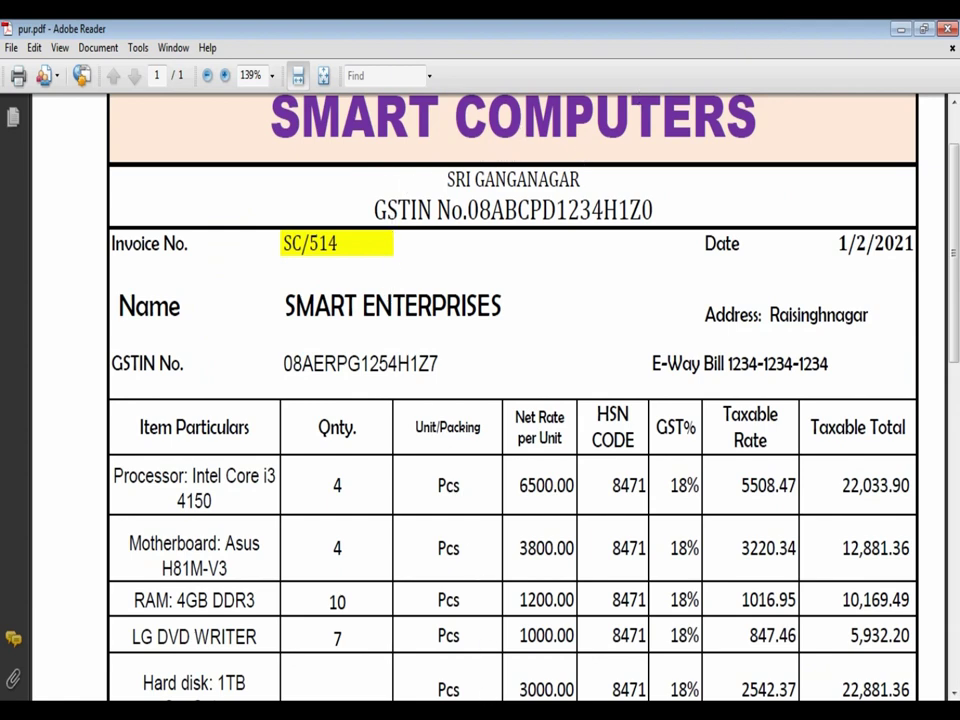
Step: Switch to Busy and open the Day Book report options under Account Books
click(429, 688)
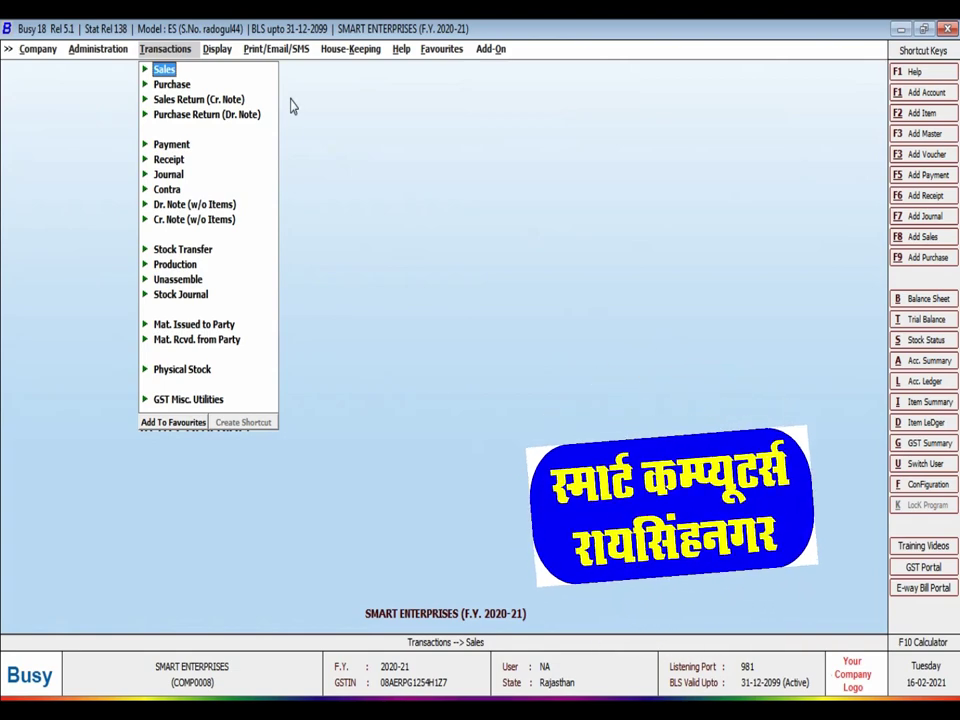
key(Right)
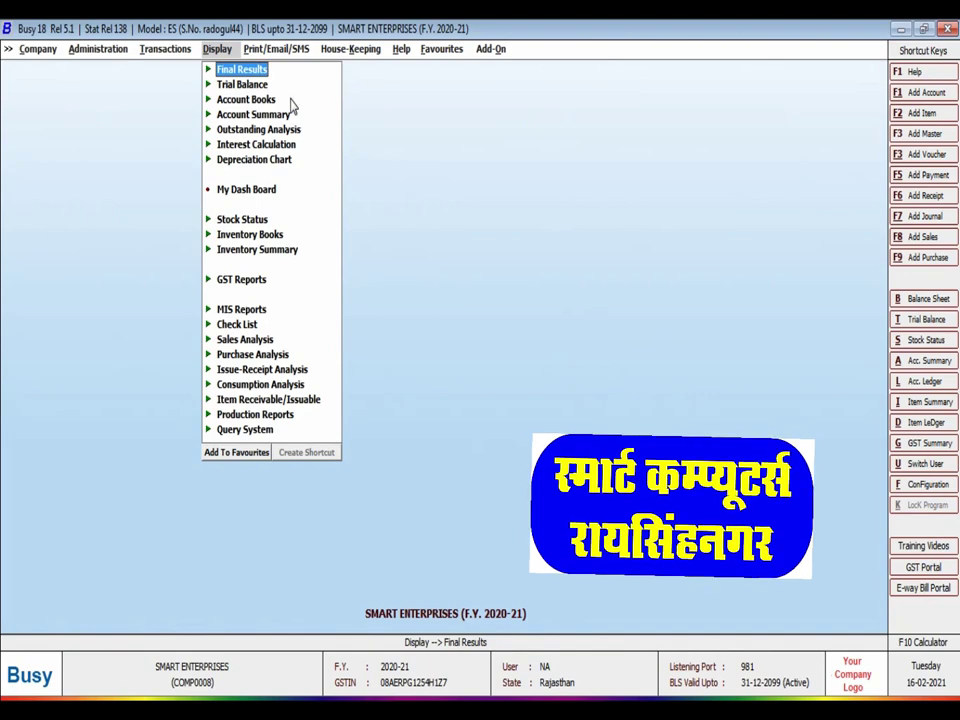
key(Down)
key(Down)
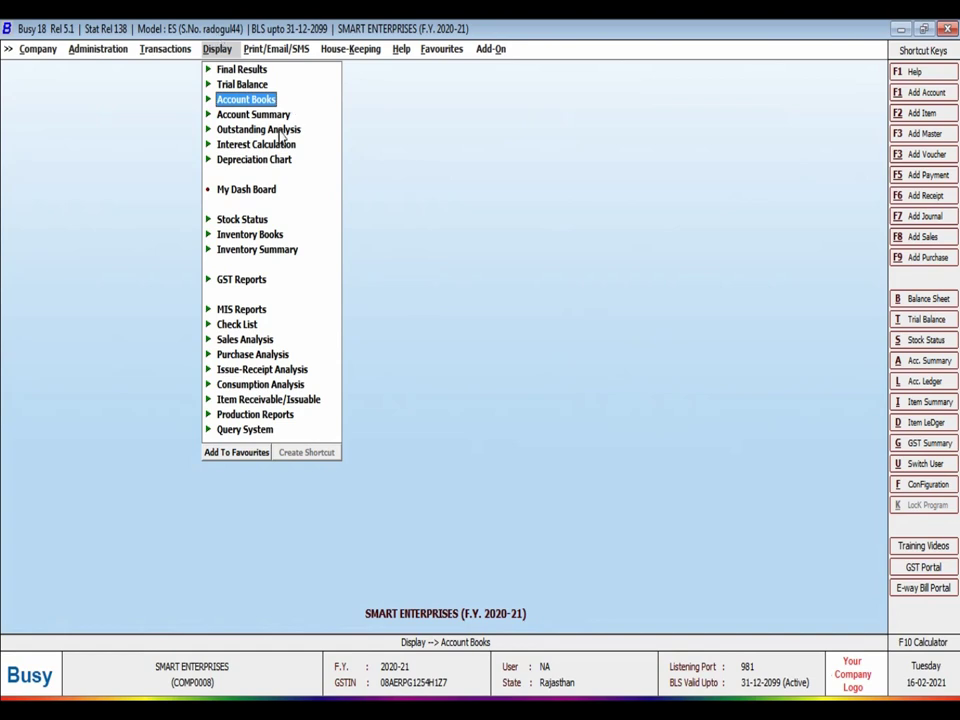
key(Return)
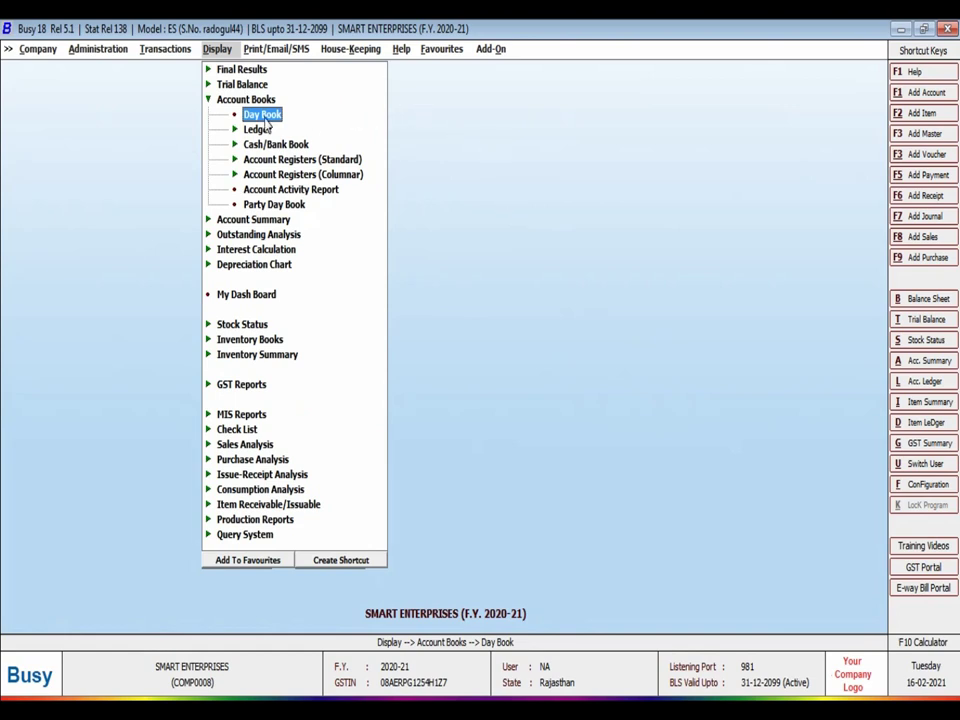
key(Return)
key(Return)
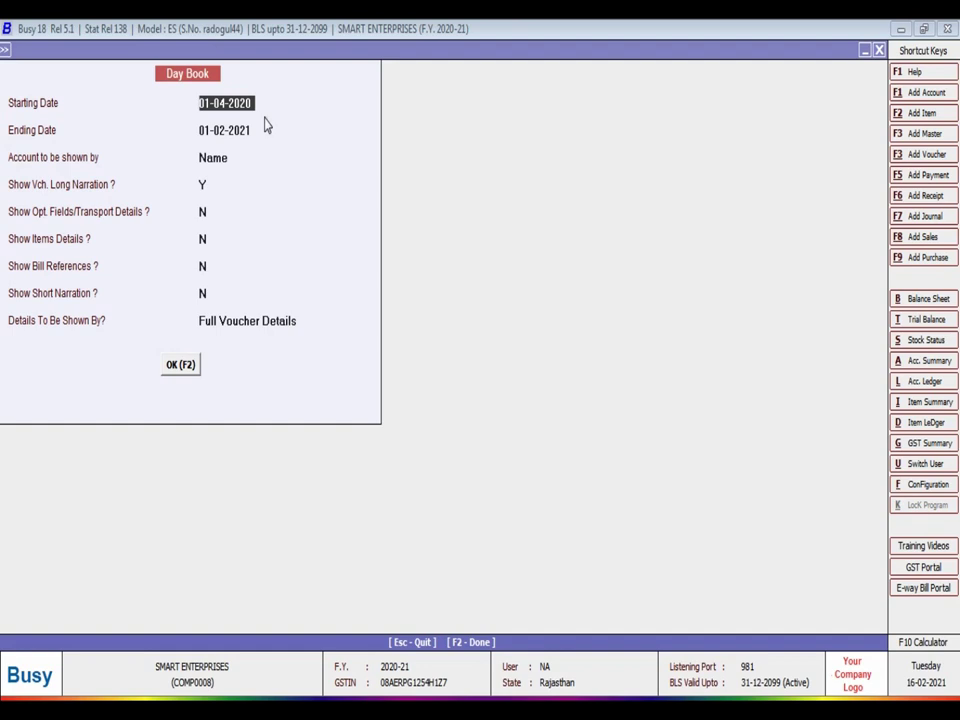
Step: Generate the Day Book from 01-04-2020 to 01-02-2021 by account name, with long narration and full voucher details
key(Return)
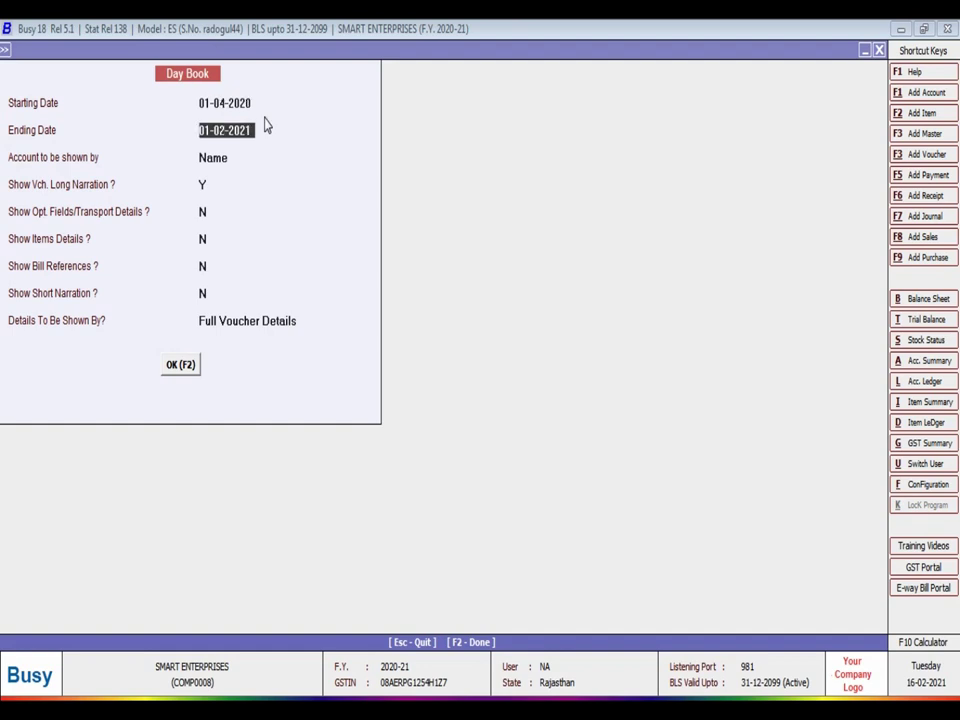
key(Return)
key(Return)
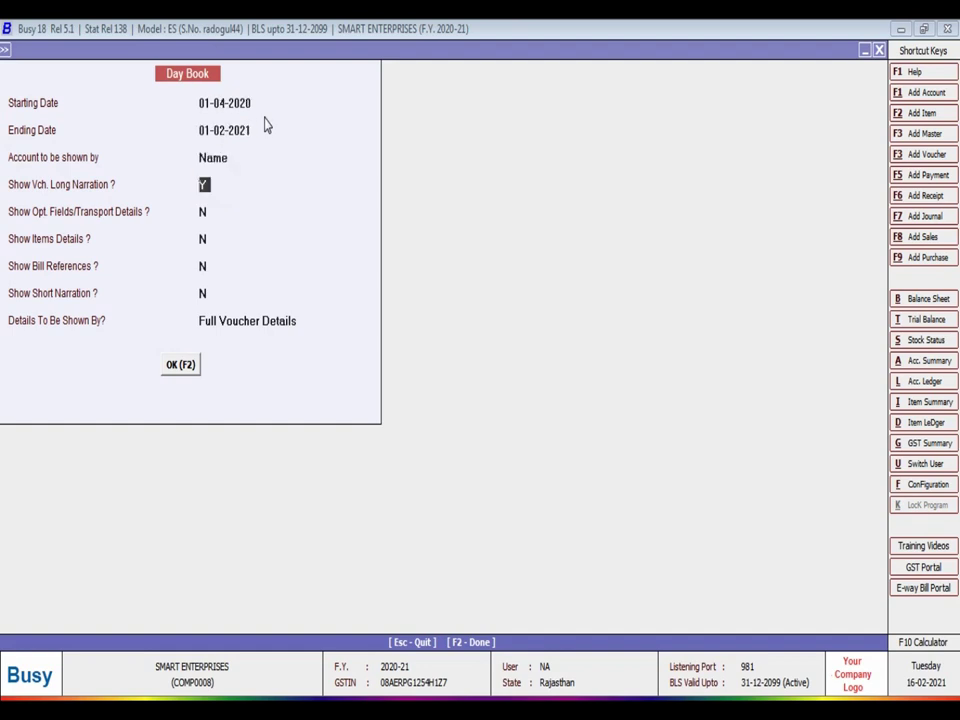
key(Return)
key(Return)
key(Return)
key(Return)
key(Return)
key(Return)
key(Return)
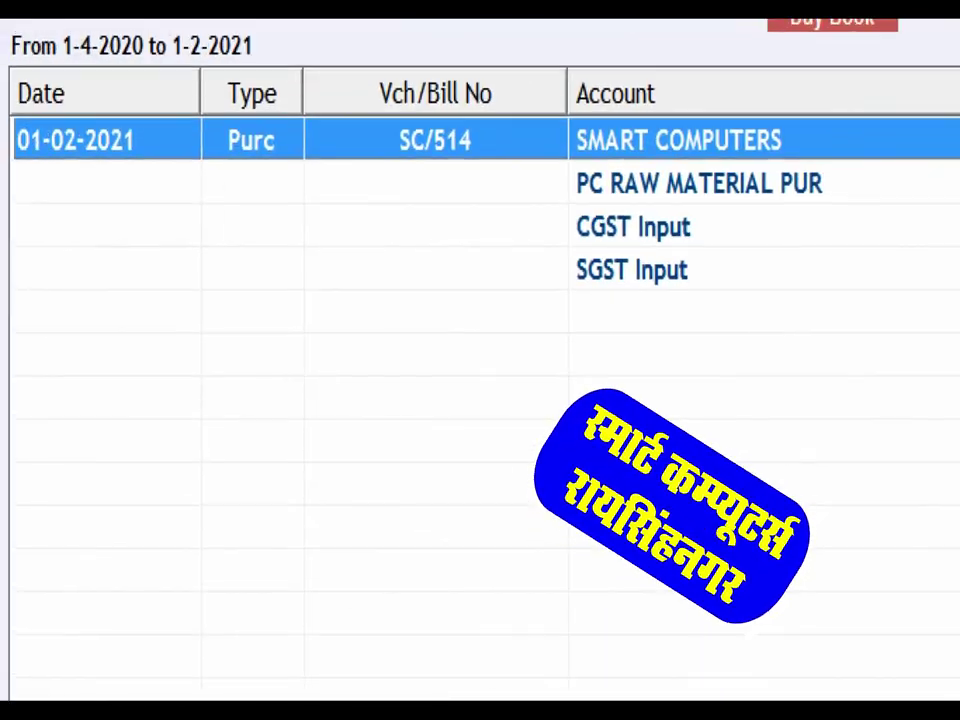
Step: Open the SMART COMPUTERS purchase voucher from the Day Book, compare it with the PDF invoice, and close the voucher and report
mouse_move(19, 107)
mouse_down()
mouse_move(306, 240)
mouse_move(622, 150)
mouse_up()
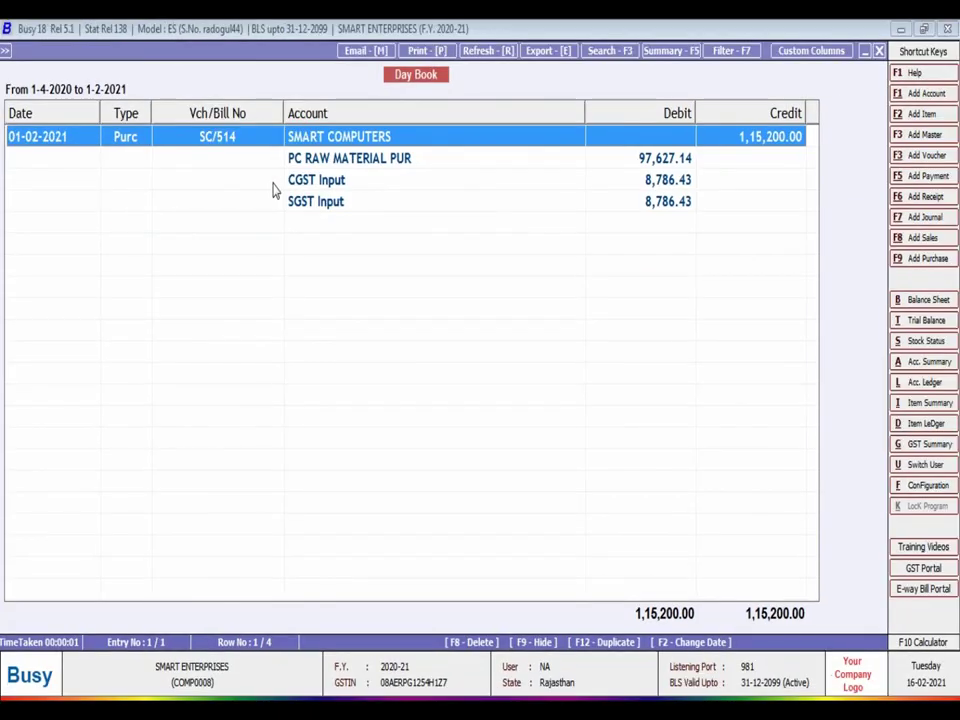
double_click(546, 244)
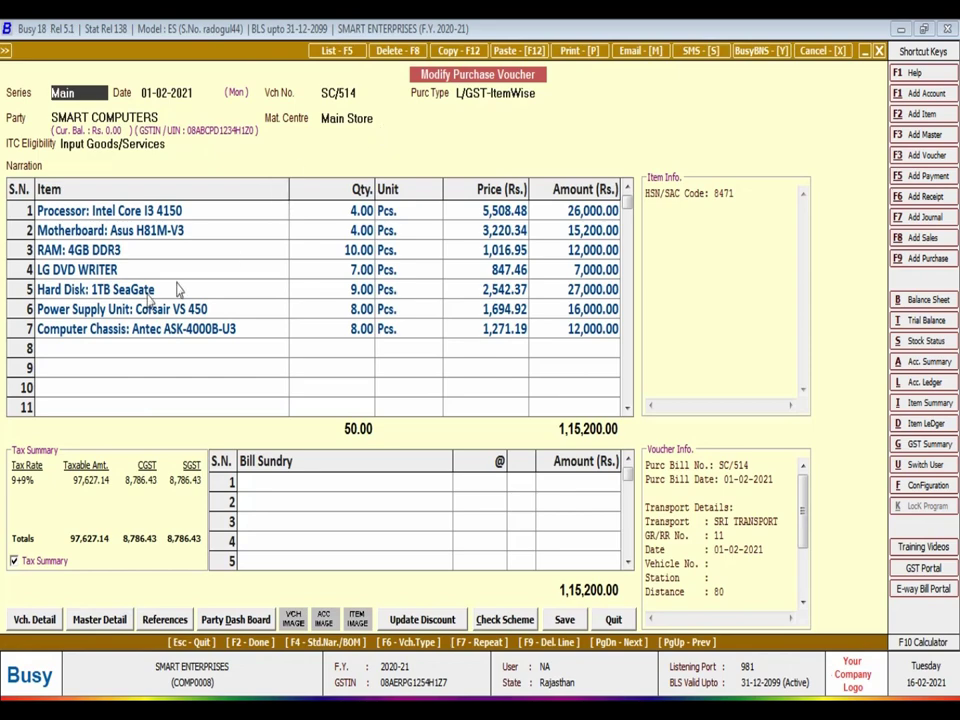
key(alt+Tab)
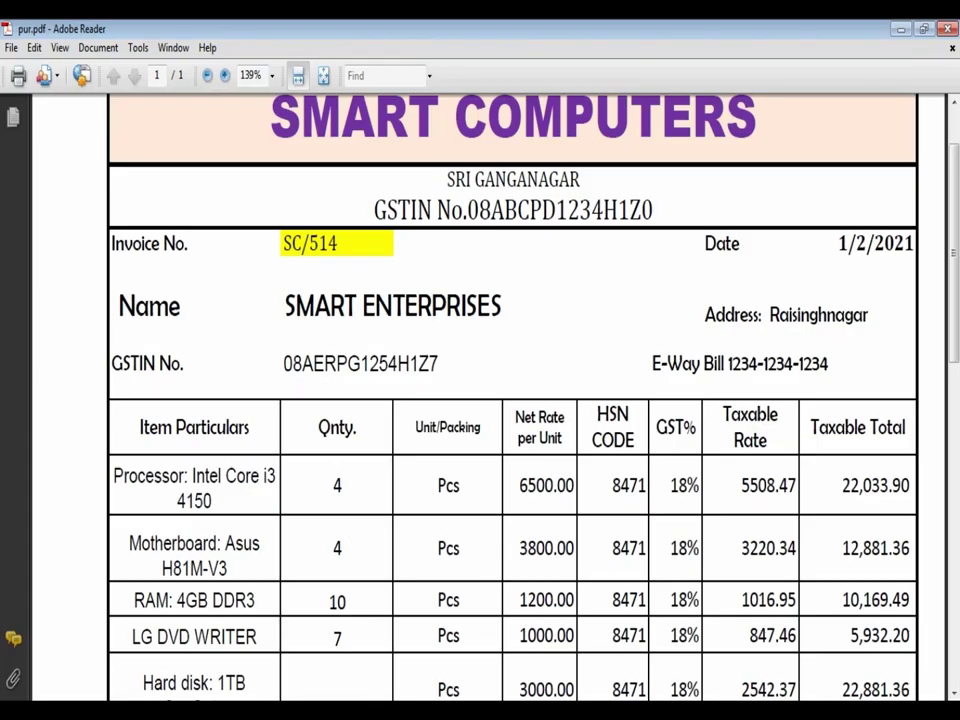
key(alt+Tab)
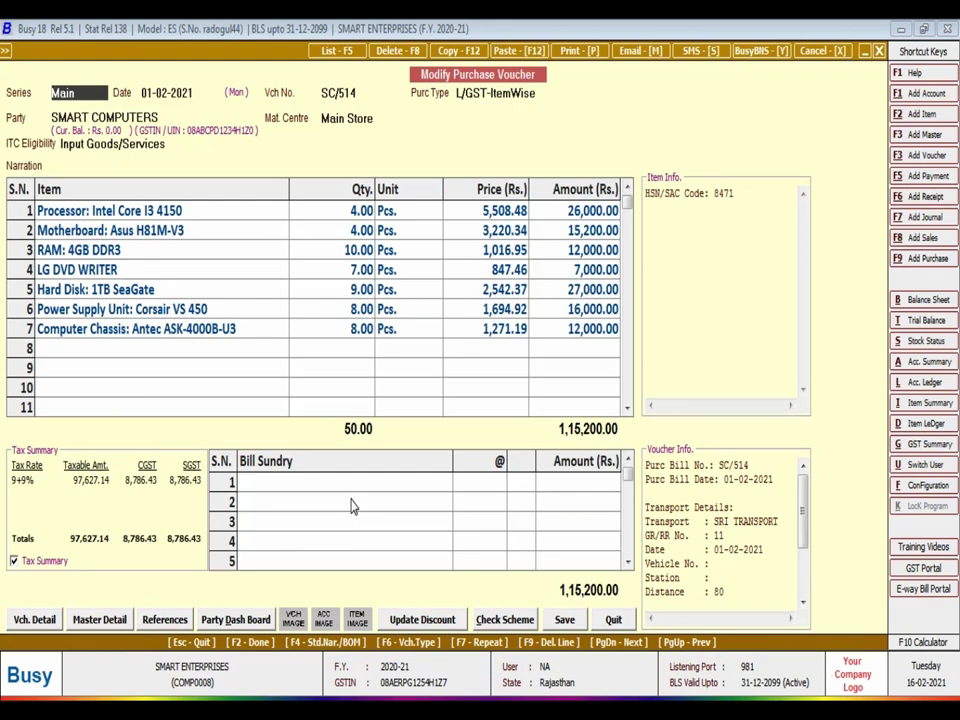
key(Escape)
key(Escape)
key(Escape)
key(Left)
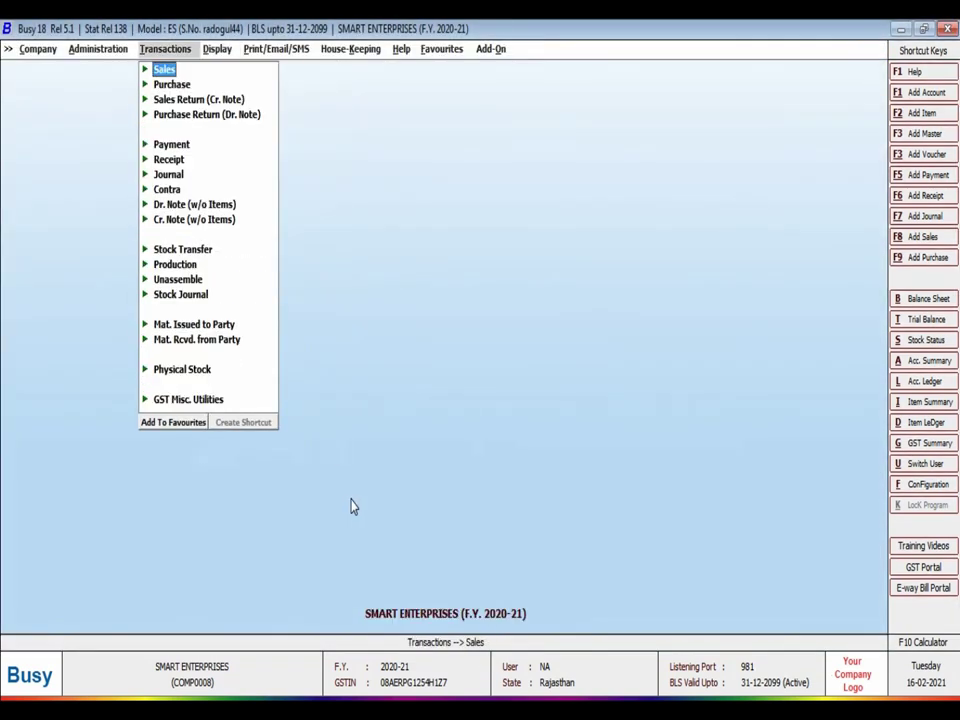
key(Down)
key(Return)
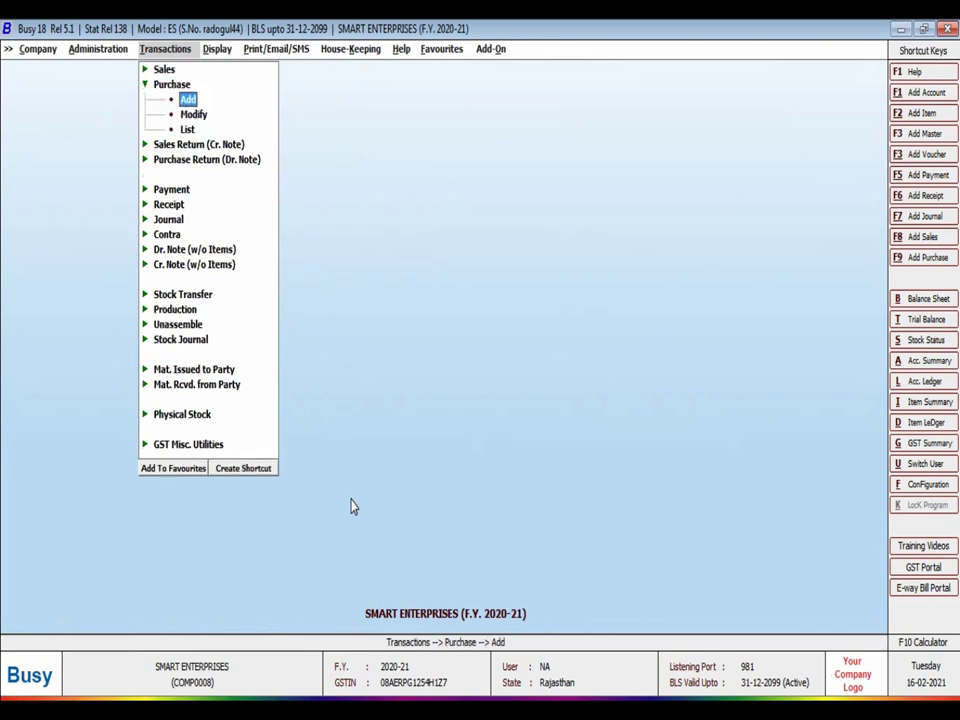
key(Return)
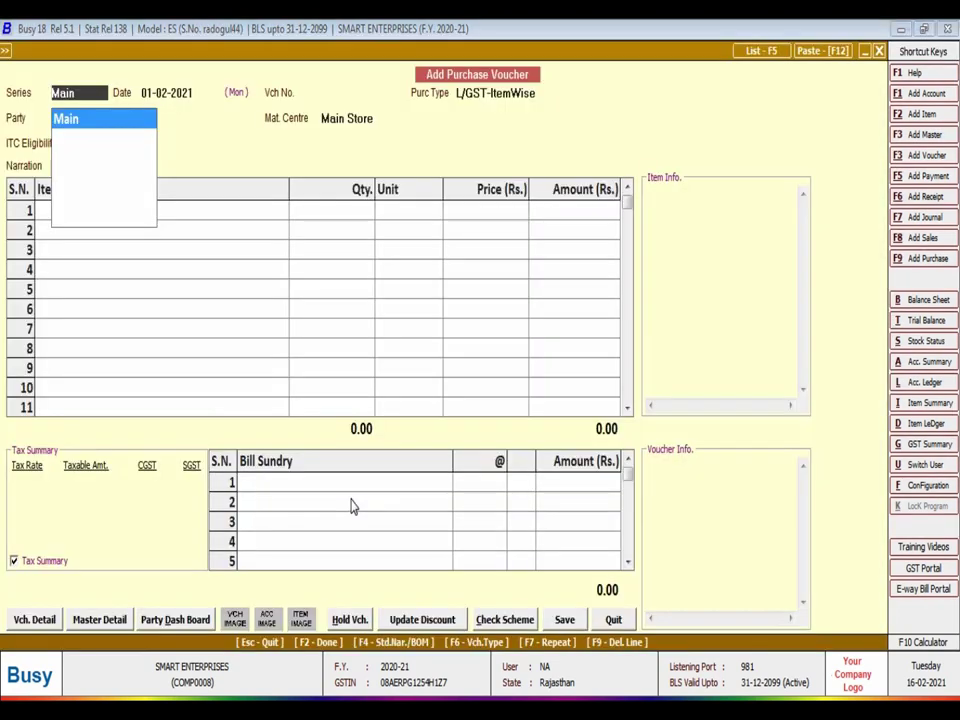
key(Escape)
key(Escape)
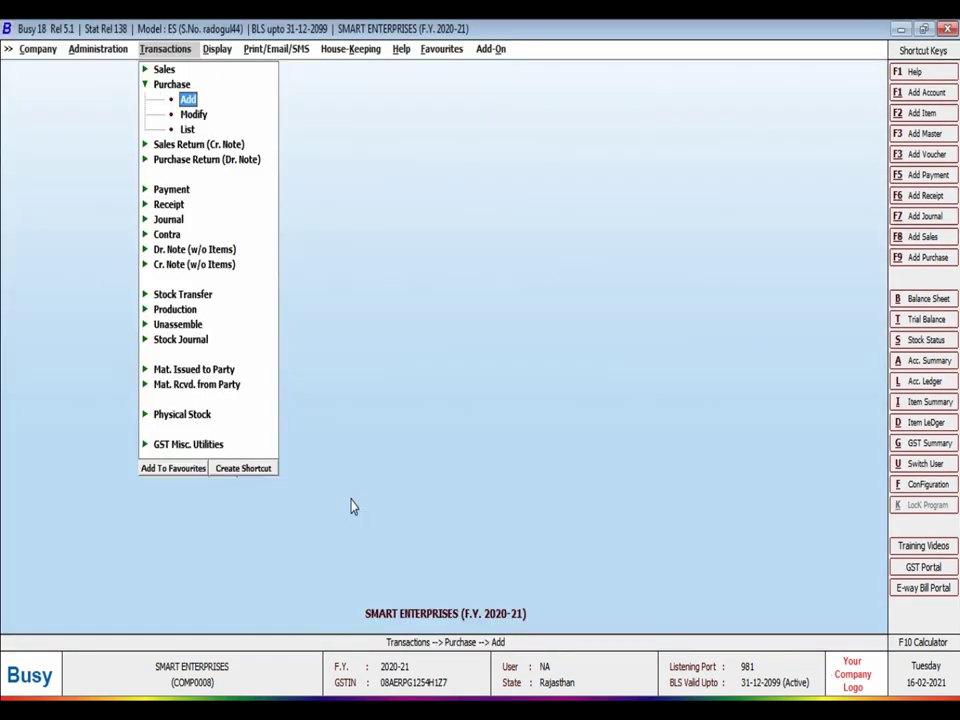
Step: Open the SMART COMPUTERS purchase voucher dated 01-02-2021 in series Main for modification
key(Down)
key(Return)
key(Return)
key(Return)
key(Return)
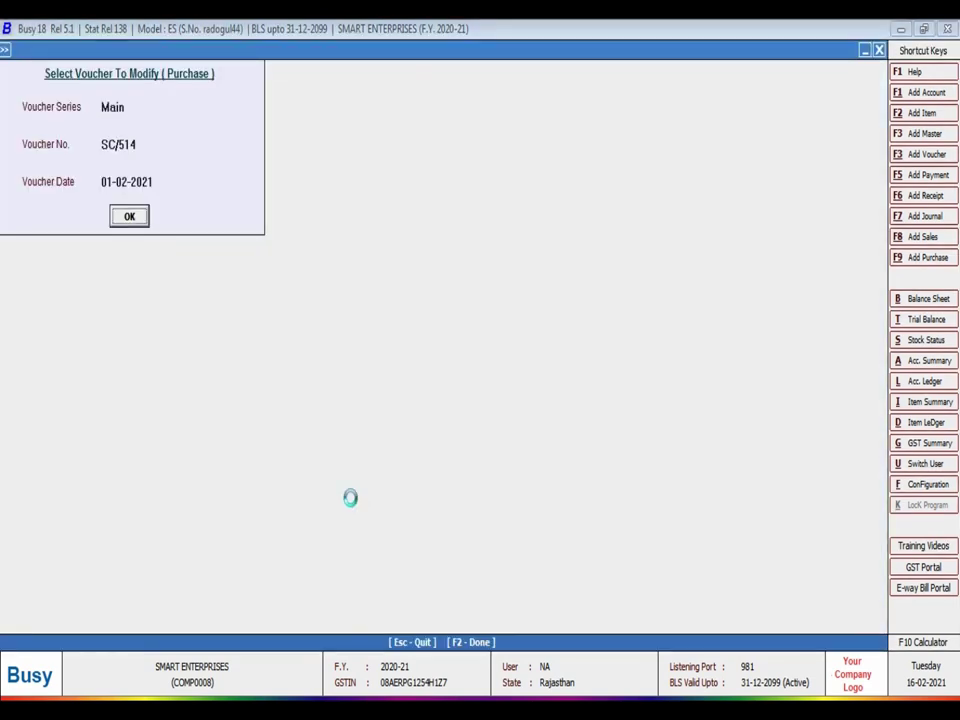
Step: Go through the purchase voucher's header up to the party, keeping its date, voucher number and purchase type L/GST-ItemWise
key(Return)
key(Return)
key(Return)
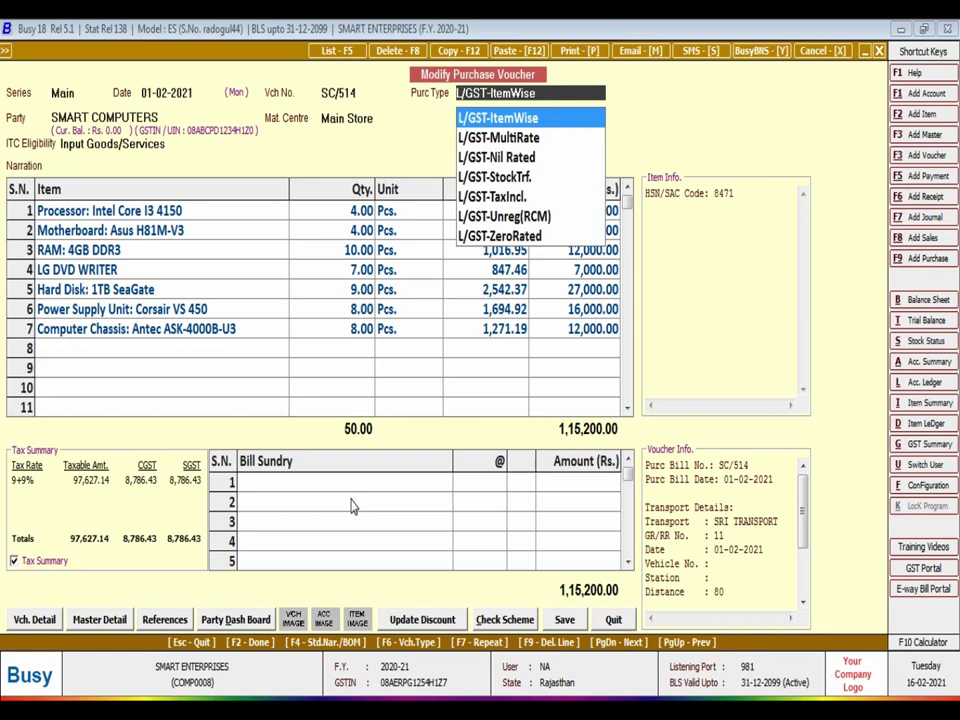
key(Return)
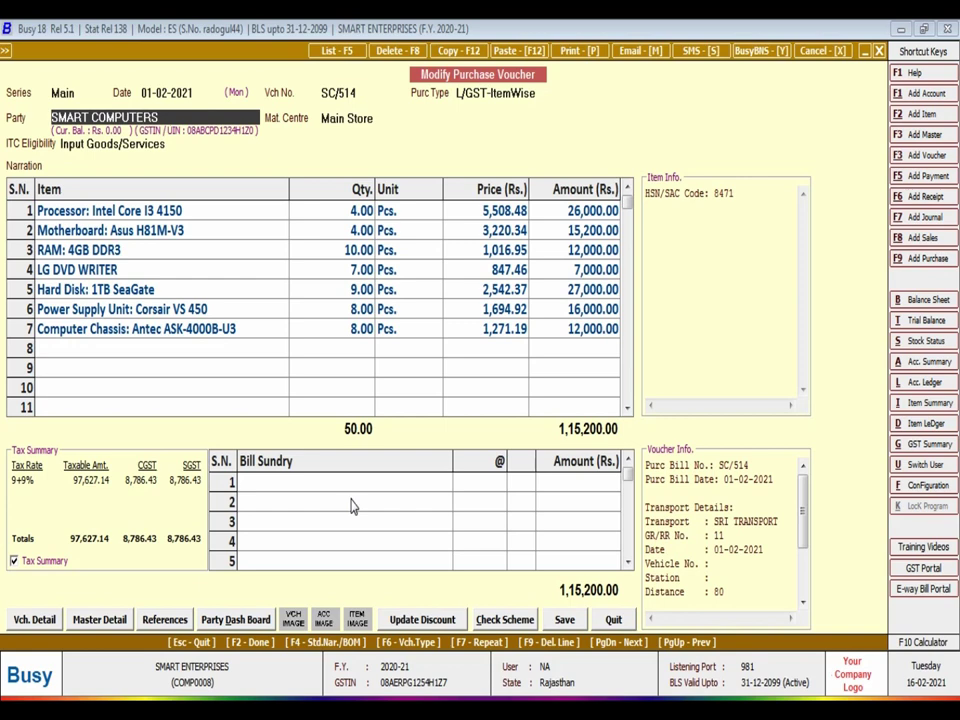
Step: Check the SMART COMPUTERS account master, and proceed through the voucher header to the items, keeping ITC Eligibility as Input Goods/Services
key(ctrl+Return)
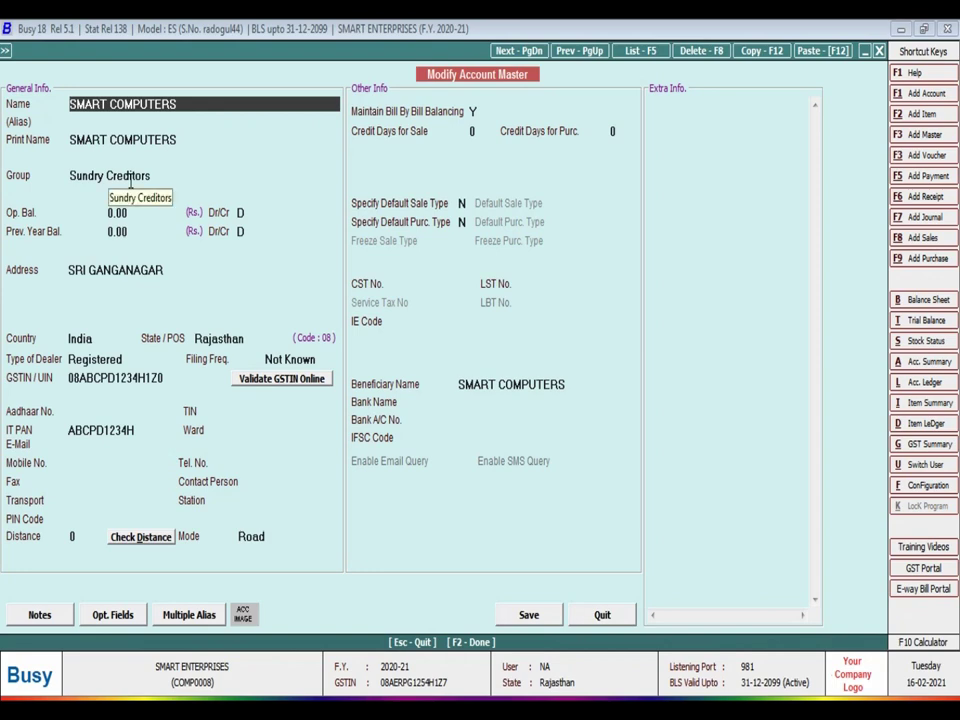
key(Escape)
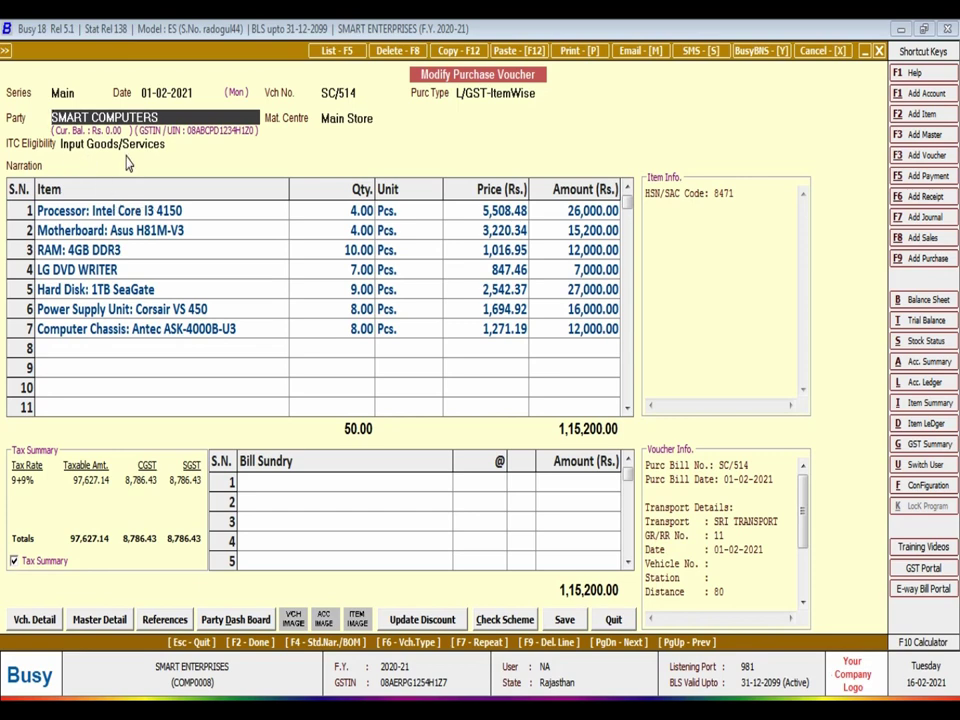
key(Return)
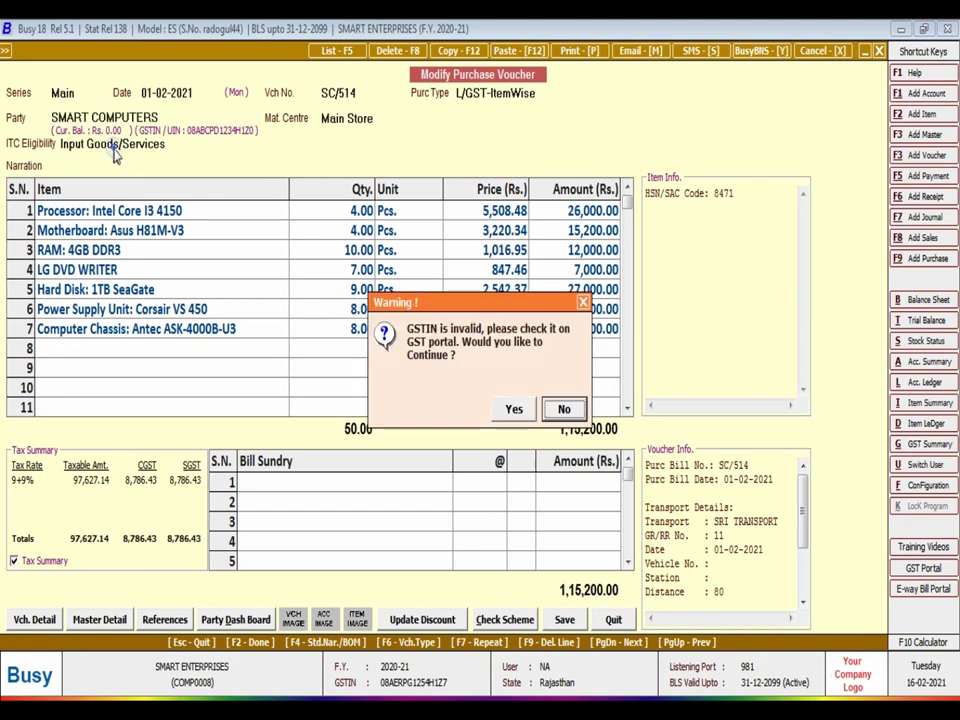
click(514, 408)
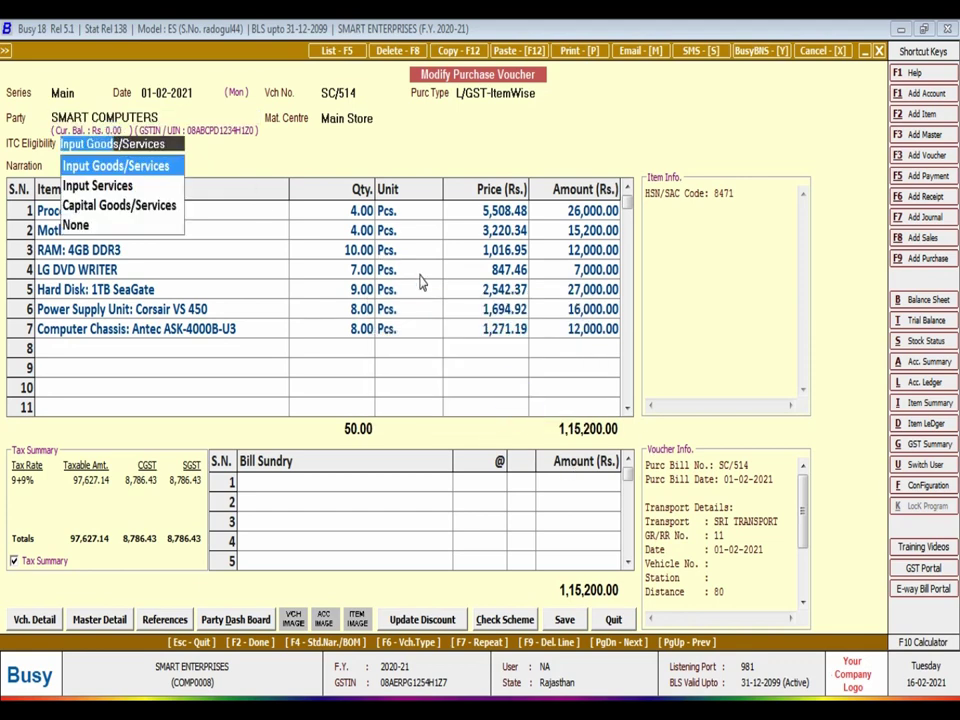
key(Return)
key(Return)
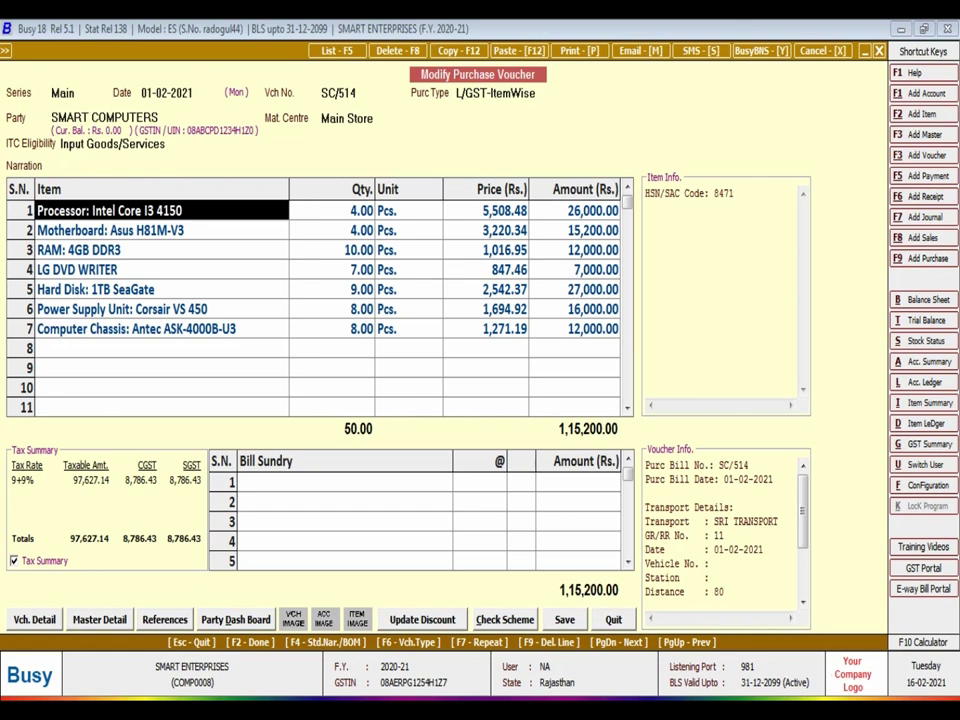
Step: Compare the voucher's item lines with the item table in the pur.pdf invoice in Adobe Reader, and return to Busy
key(alt+Tab)
scroll(242, 268, down, 3)
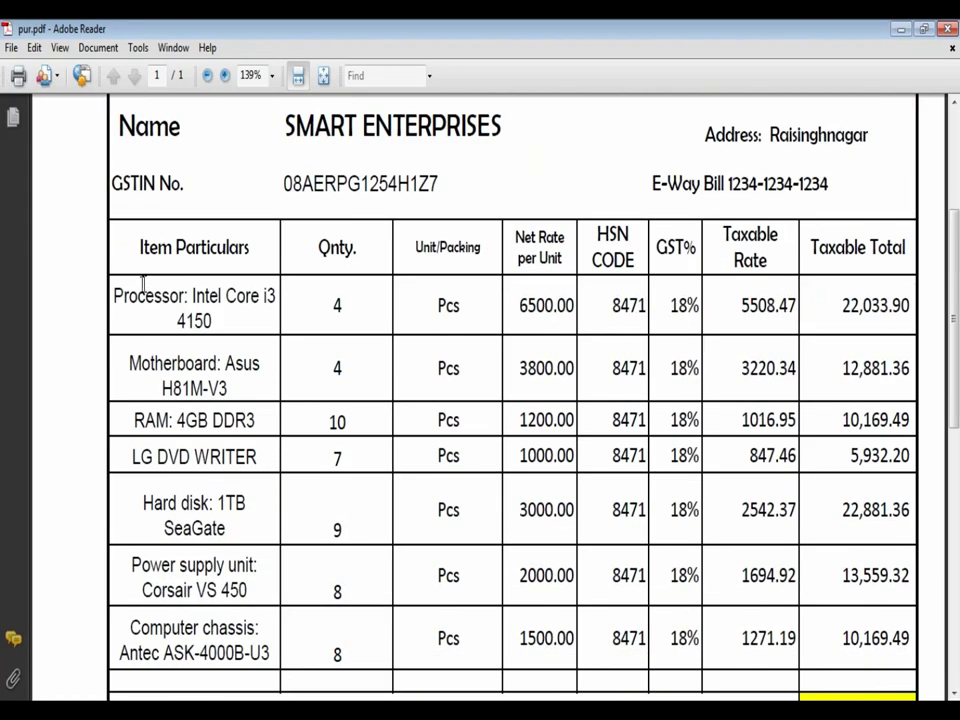
key(alt+Tab)
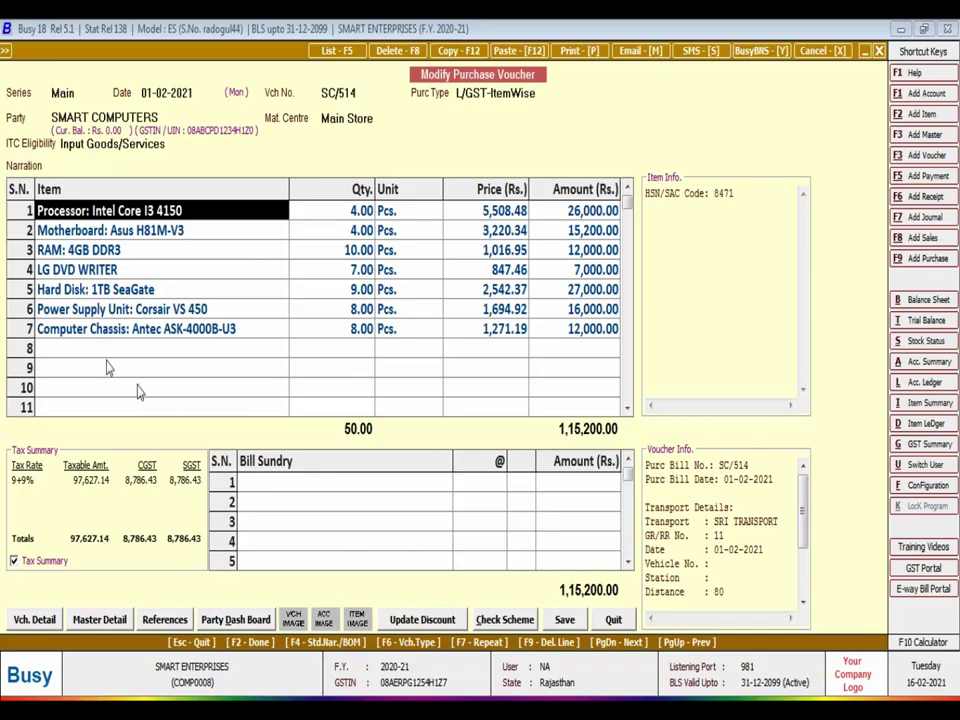
Step: Examine the Processor: Intel Core I3 4150 item master and its PC RAW MATERIAL PUR purchase account, and close both without changes
double_click(192, 212)
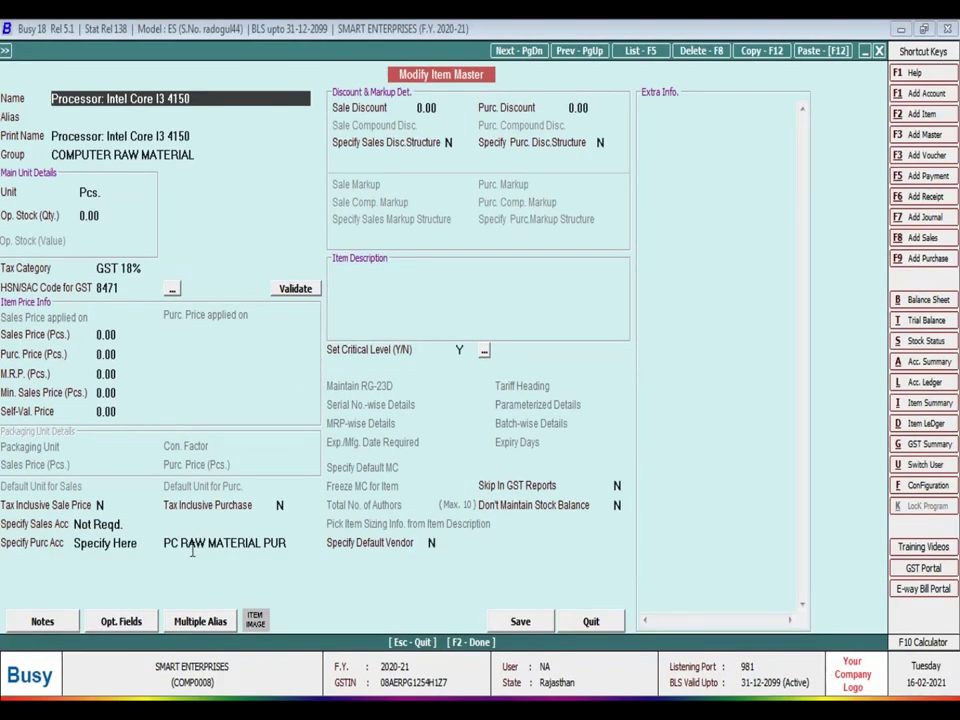
click(193, 546)
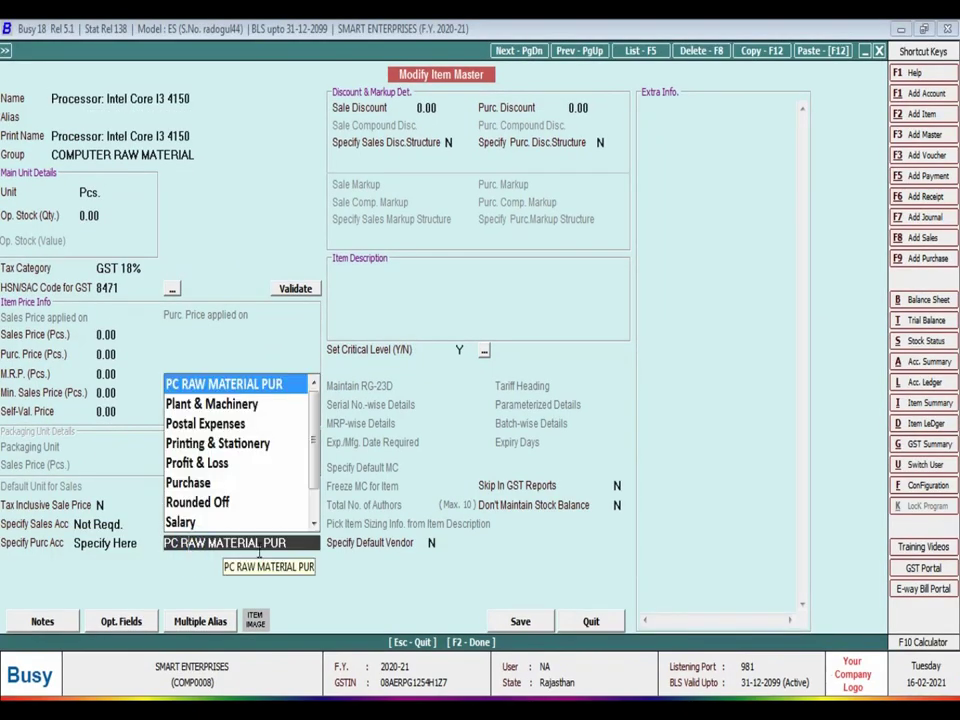
double_click(258, 548)
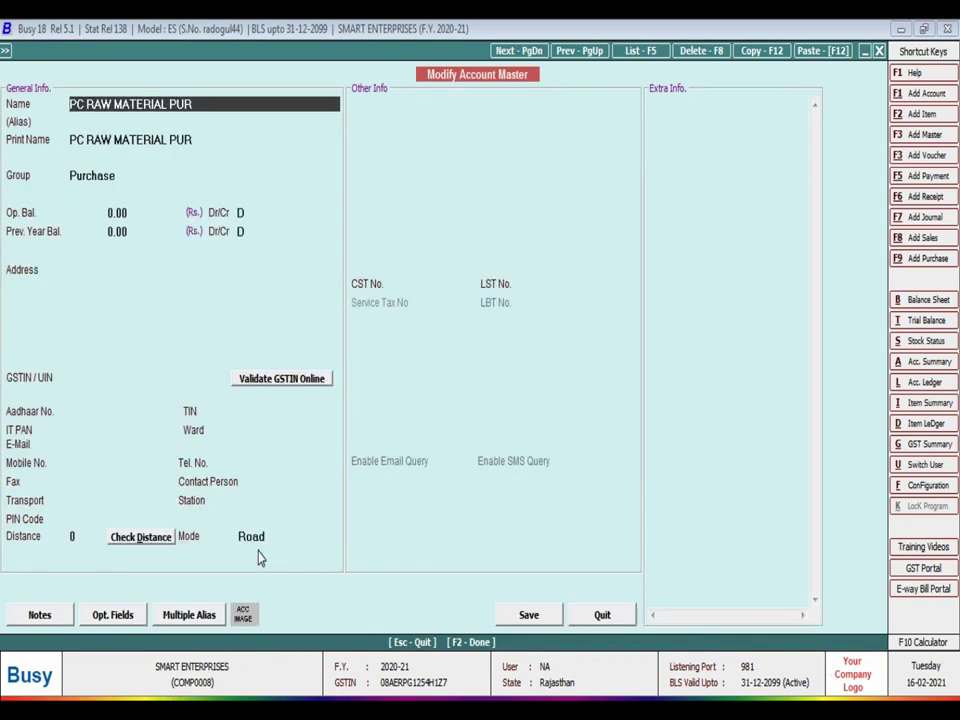
key(Escape)
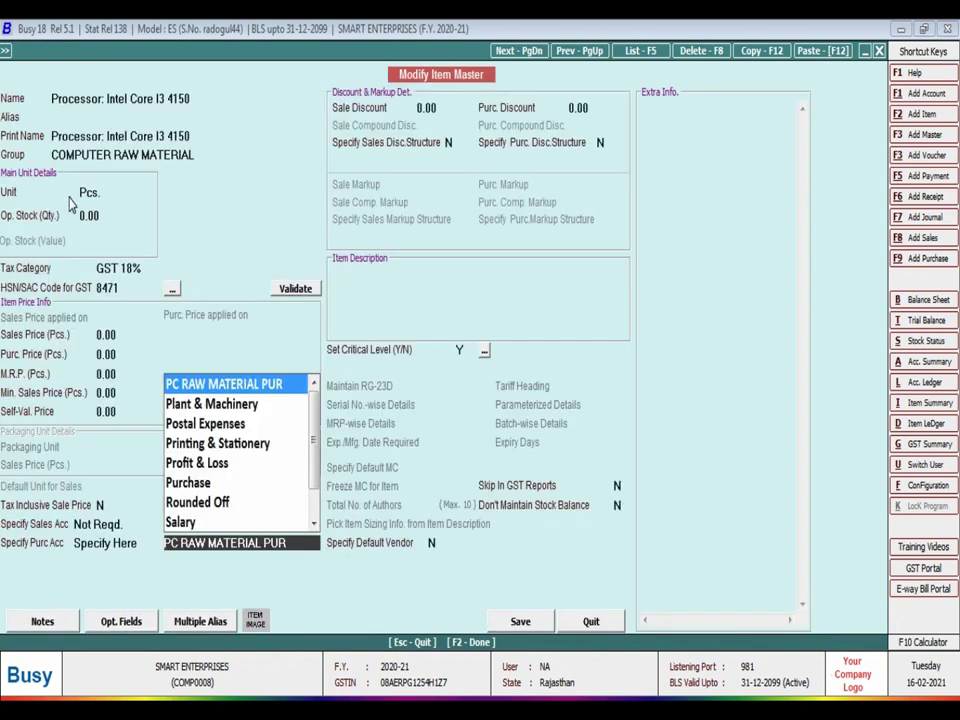
key(Escape)
key(Escape)
key(Return)
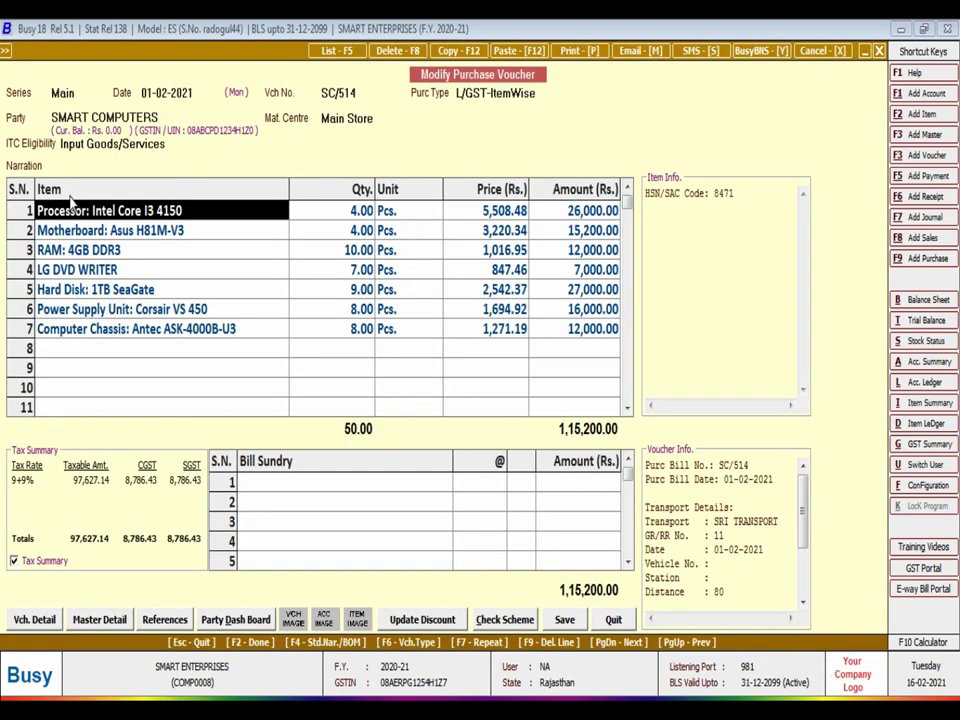
Step: Review the processor line's quantity, price and item-wise GST breakdown, and accept them as they are
key(Return)
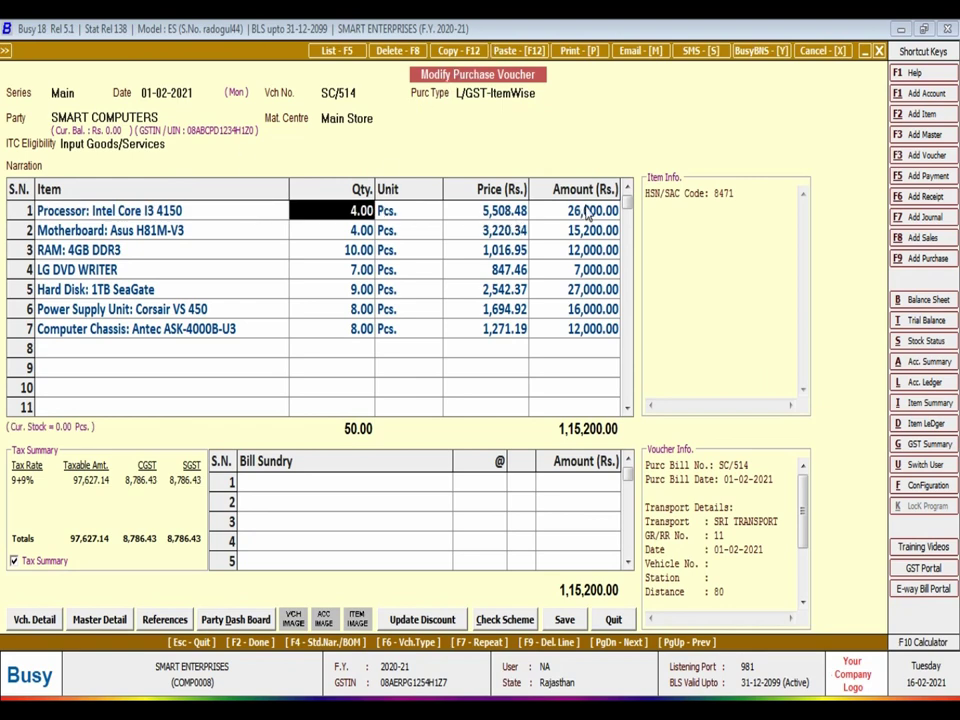
click(510, 212)
key(Return)
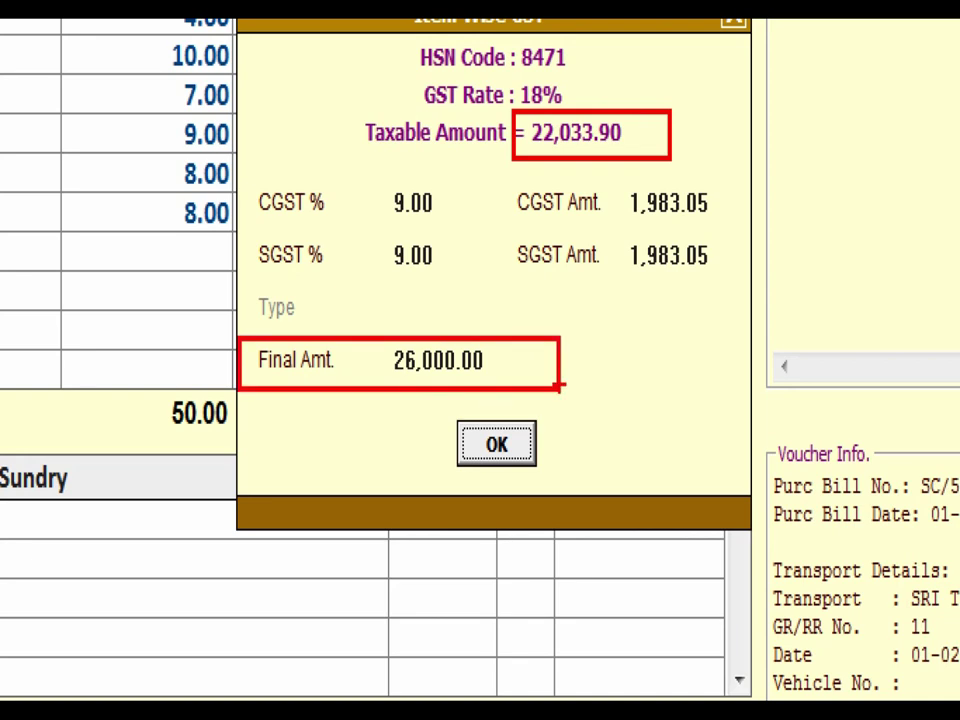
mouse_move(506, 352)
mouse_down()
mouse_move(508, 398)
mouse_move(692, 202)
mouse_up()
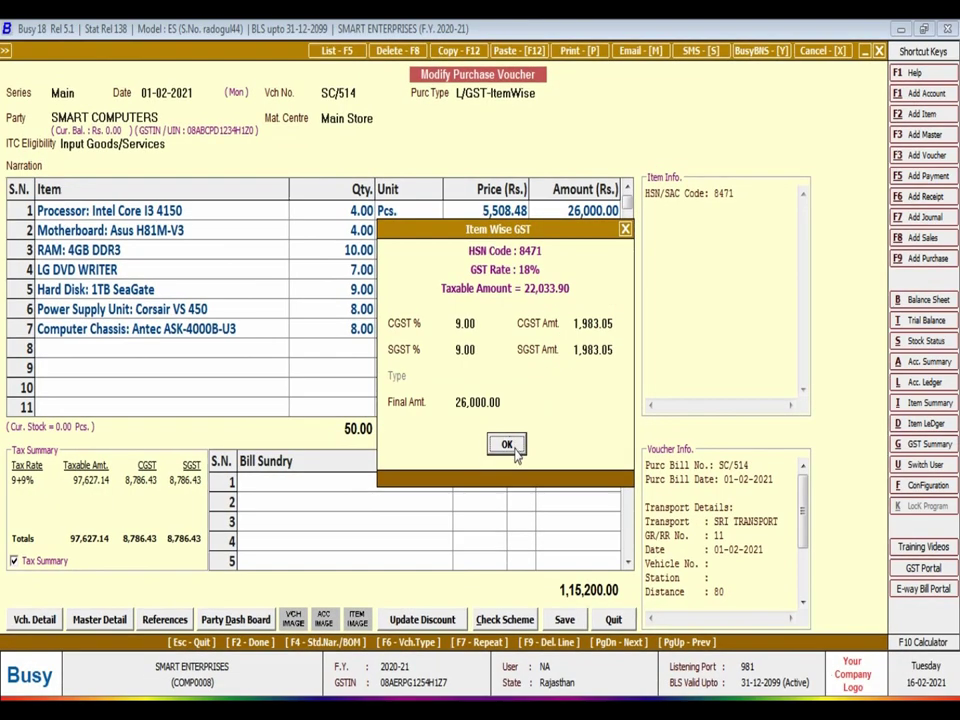
click(507, 445)
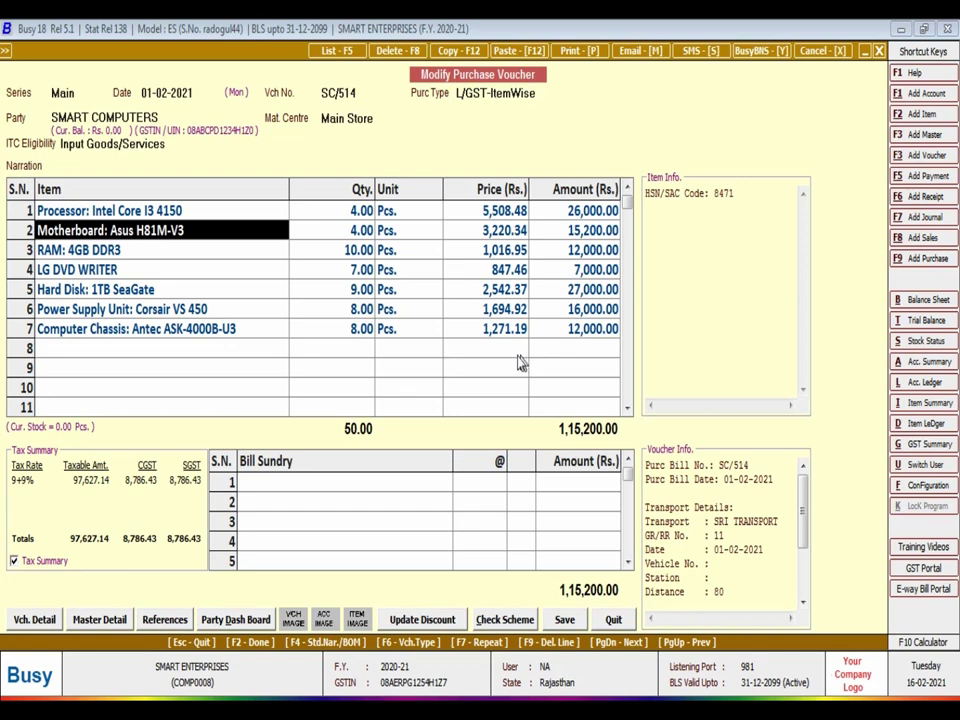
Step: Save the purchase voucher despite the GSTIN warning, keeping the New Ref. bill adjustment due 01-02-2021, and leave voucher selection
click(564, 619)
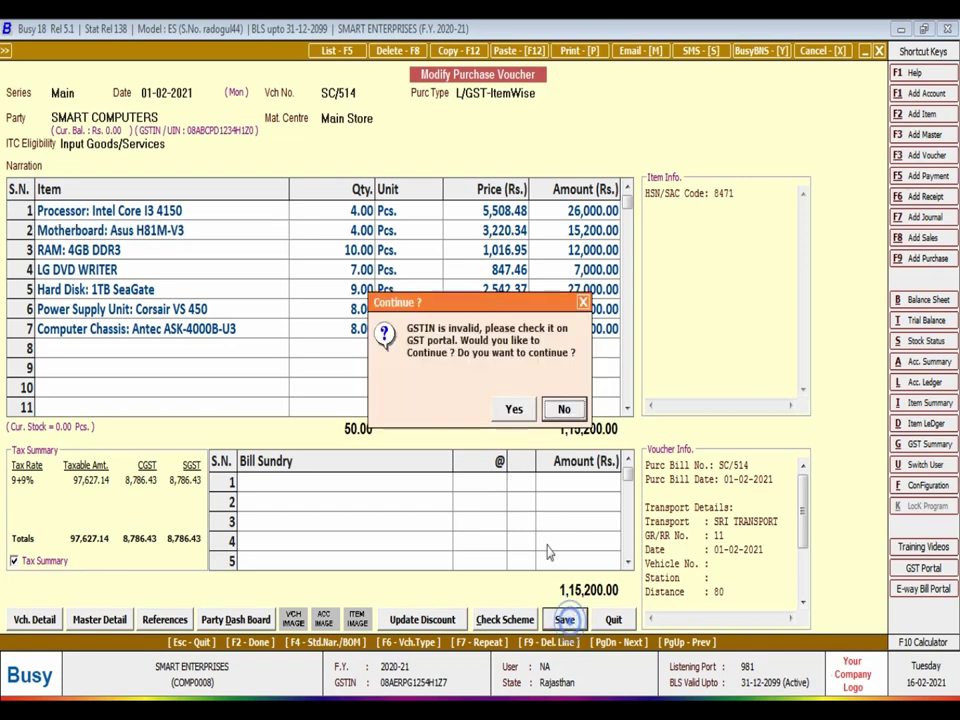
click(513, 409)
click(449, 435)
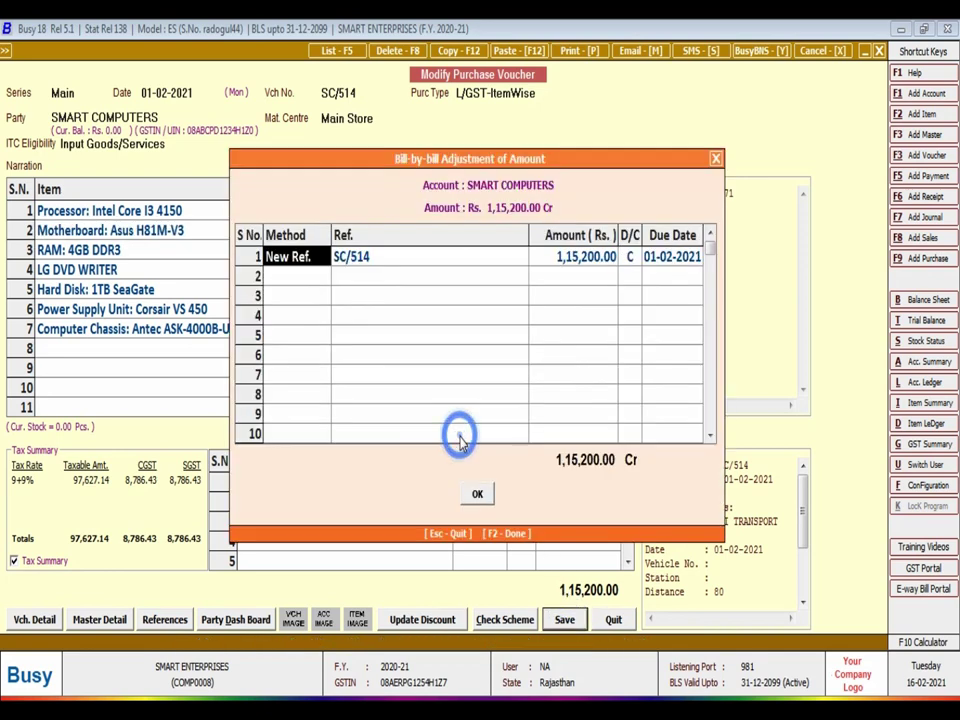
key(F2)
key(F2)
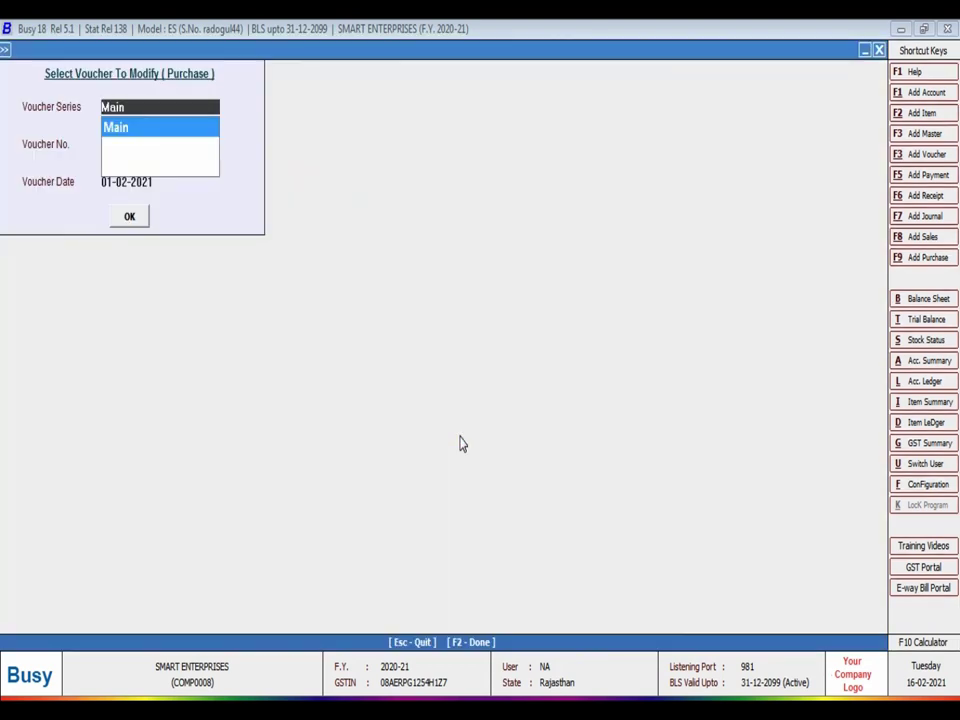
key(Escape)
key(Escape)
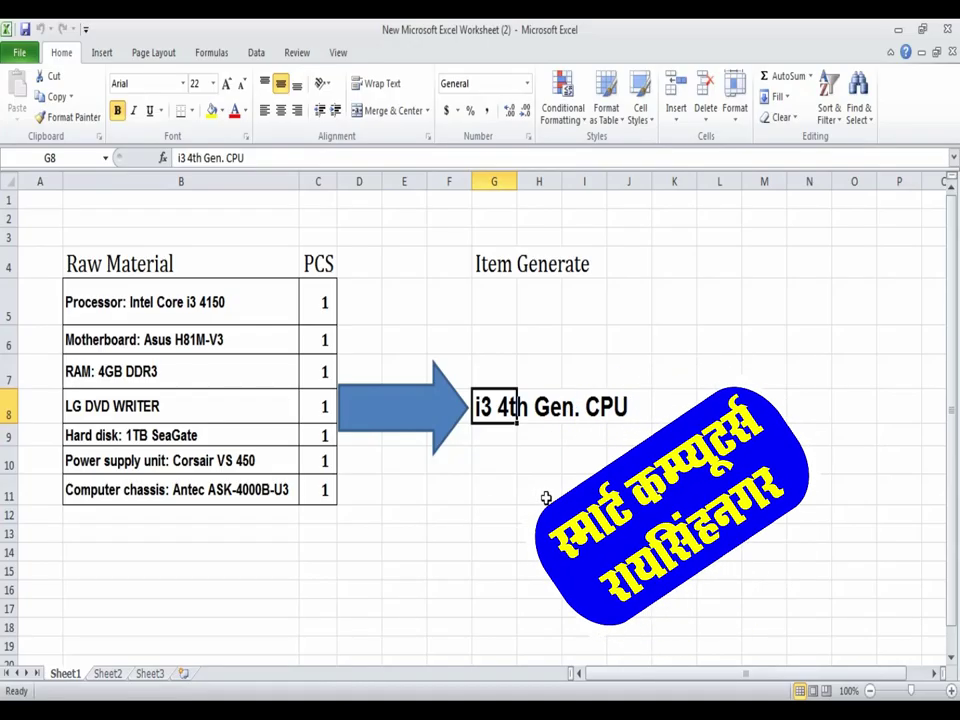
Step: Examine the raw material list and the generated item i3 4th Gen. CPU in the Excel worksheet, and return to Busy
click(546, 497)
drag(688, 339, 481, 451)
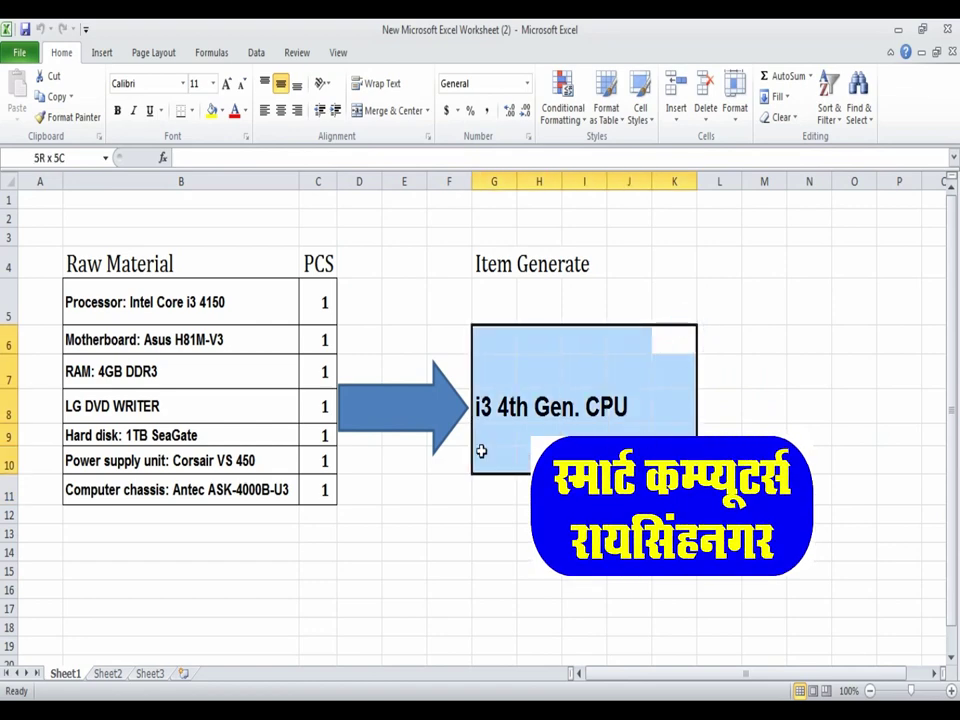
click(584, 489)
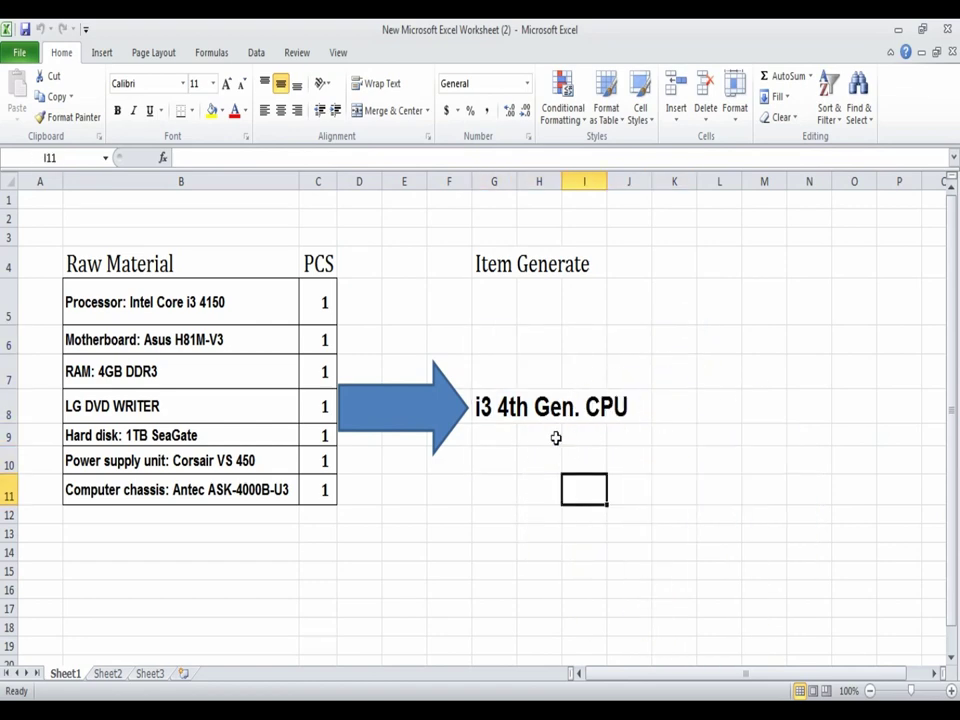
click(491, 410)
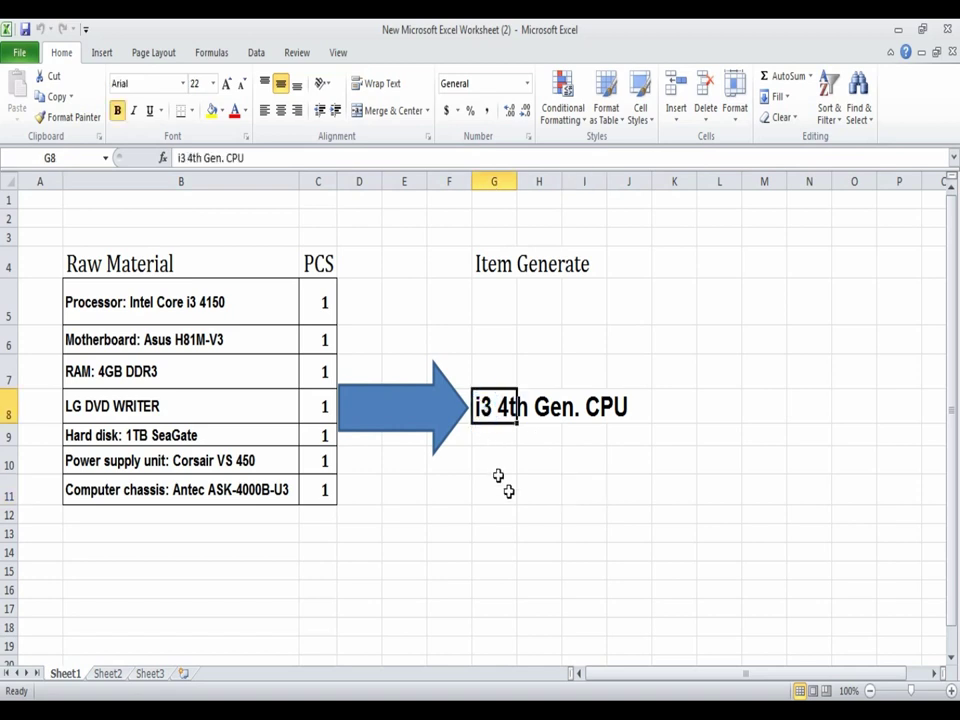
click(676, 406)
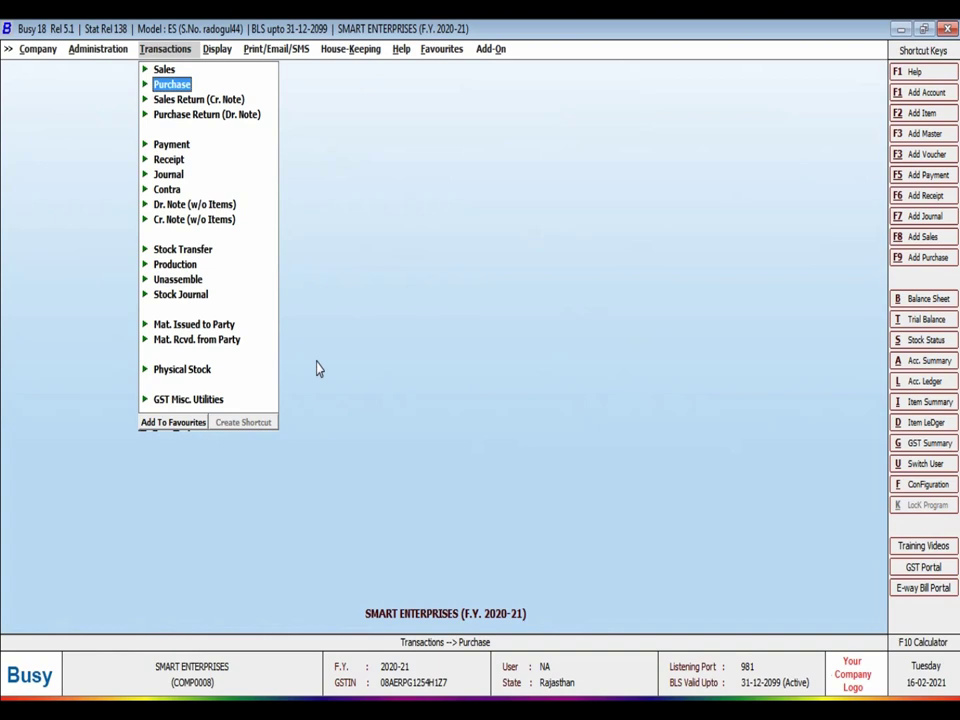
Step: Bring up the item master options under the administration masters
key(Left)
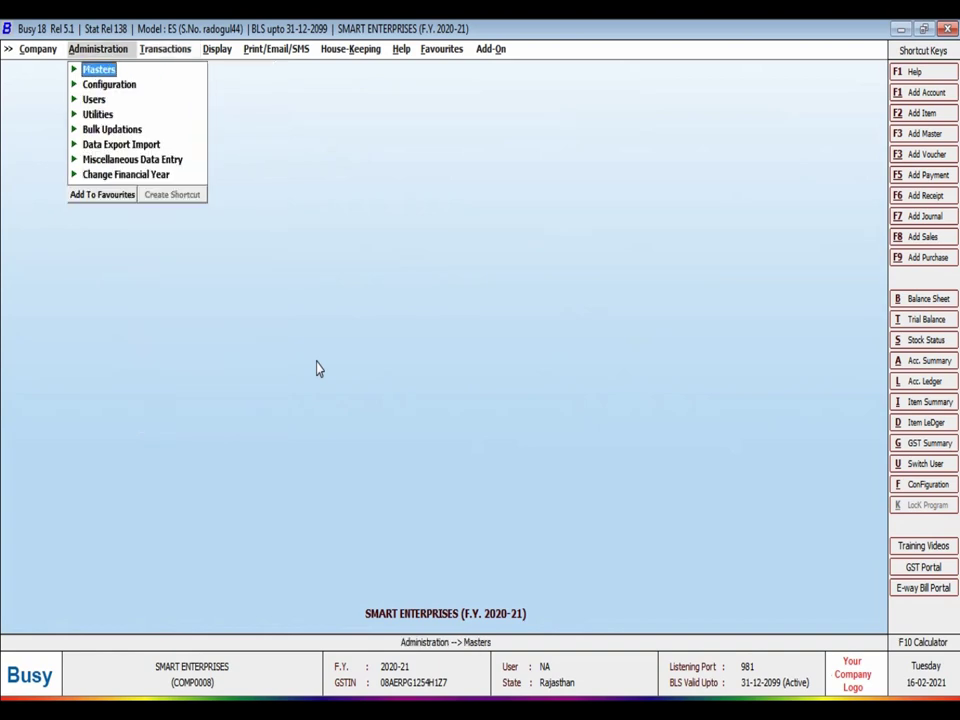
key(Return)
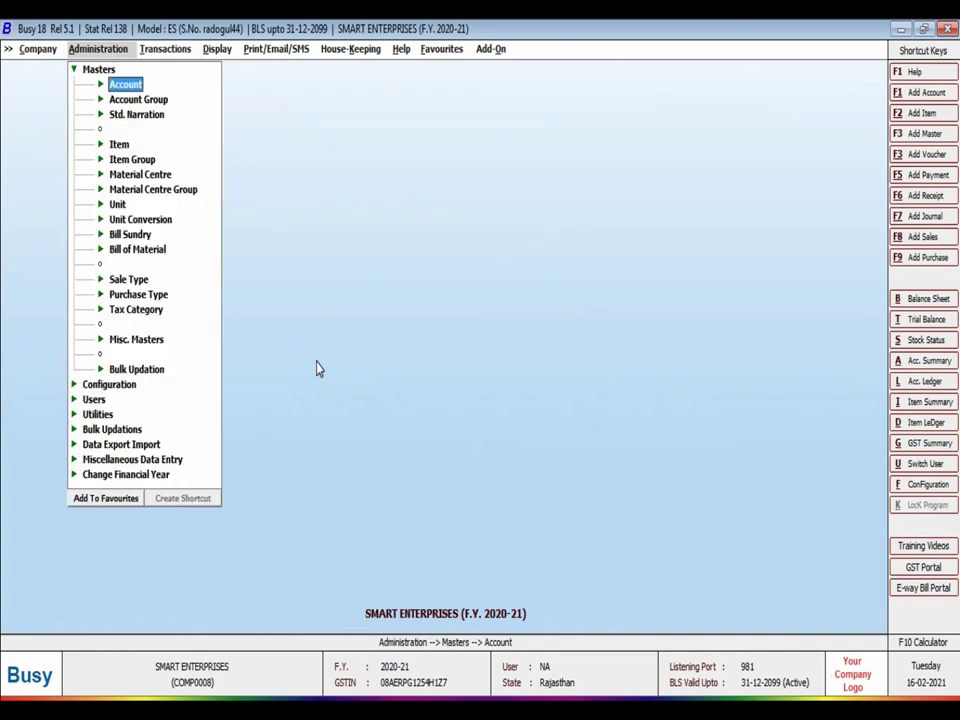
key(Down)
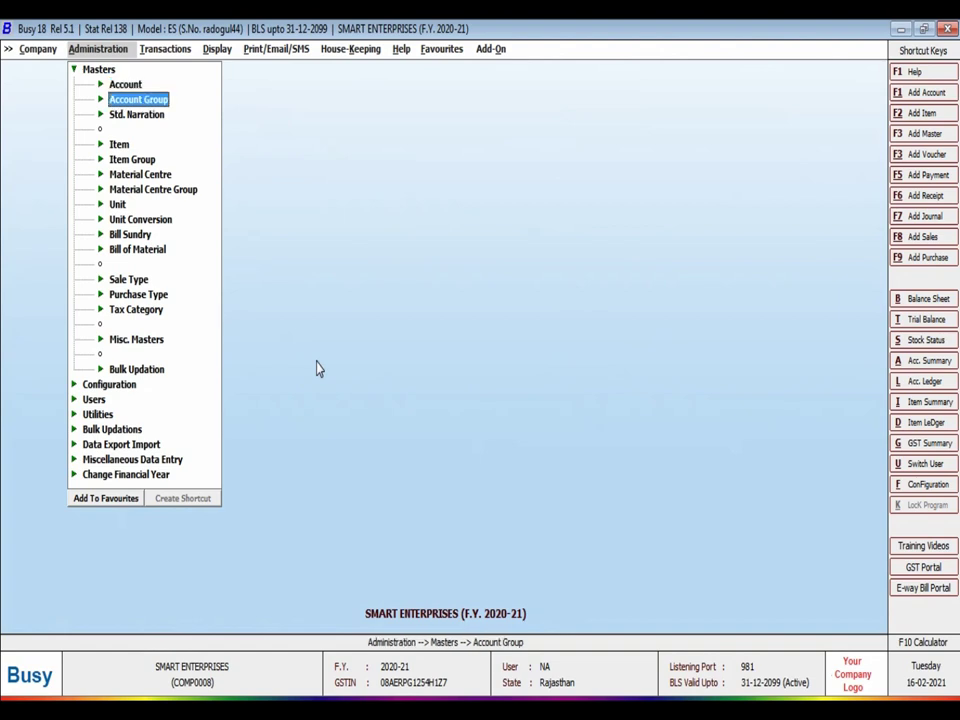
key(Down)
key(Down)
key(Down)
key(Down)
key(Down)
key(Down)
key(Down)
key(Up)
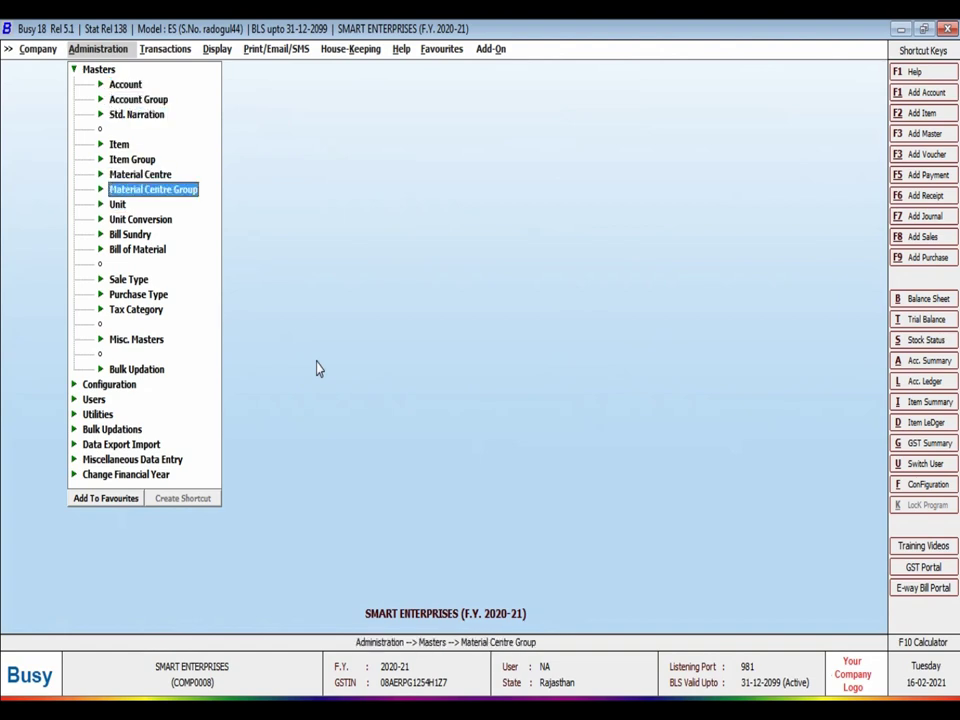
key(Up)
key(Up)
key(Up)
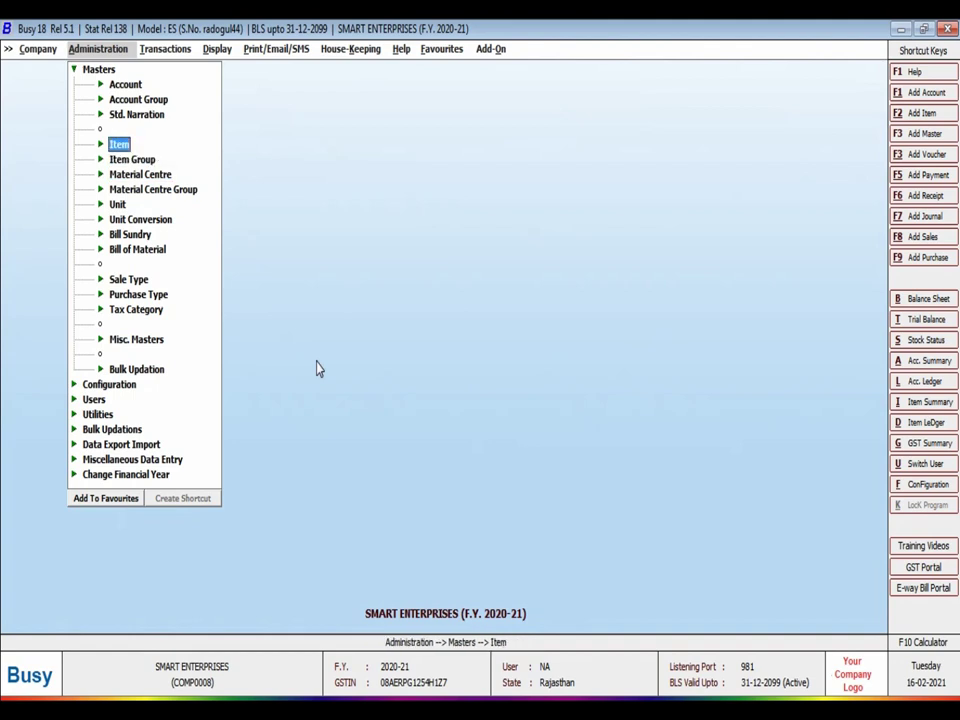
key(Return)
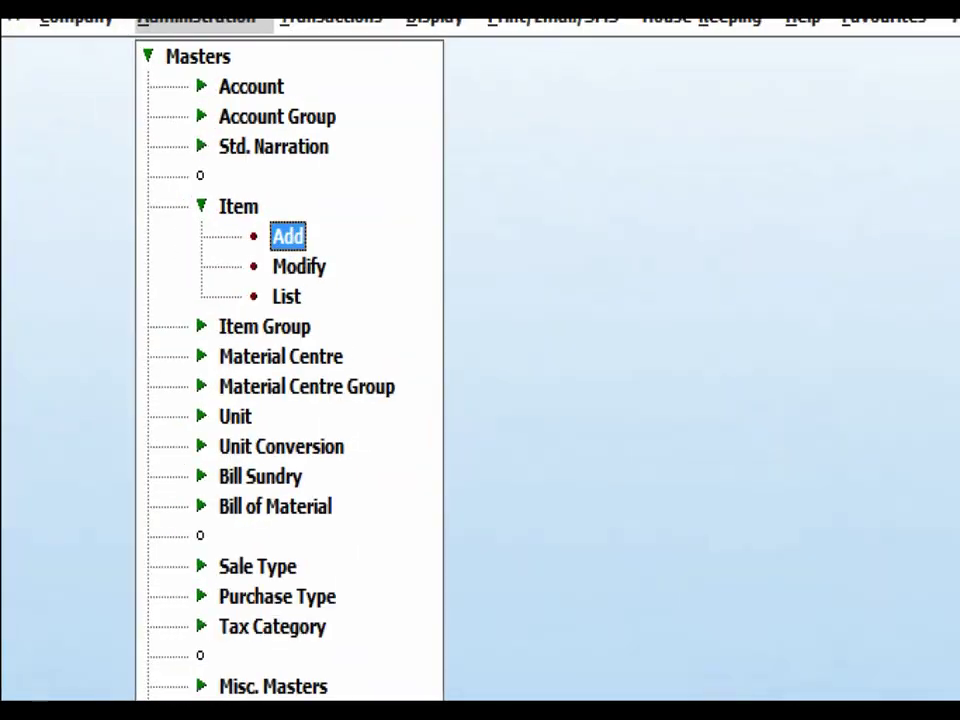
drag(161, 186, 353, 248)
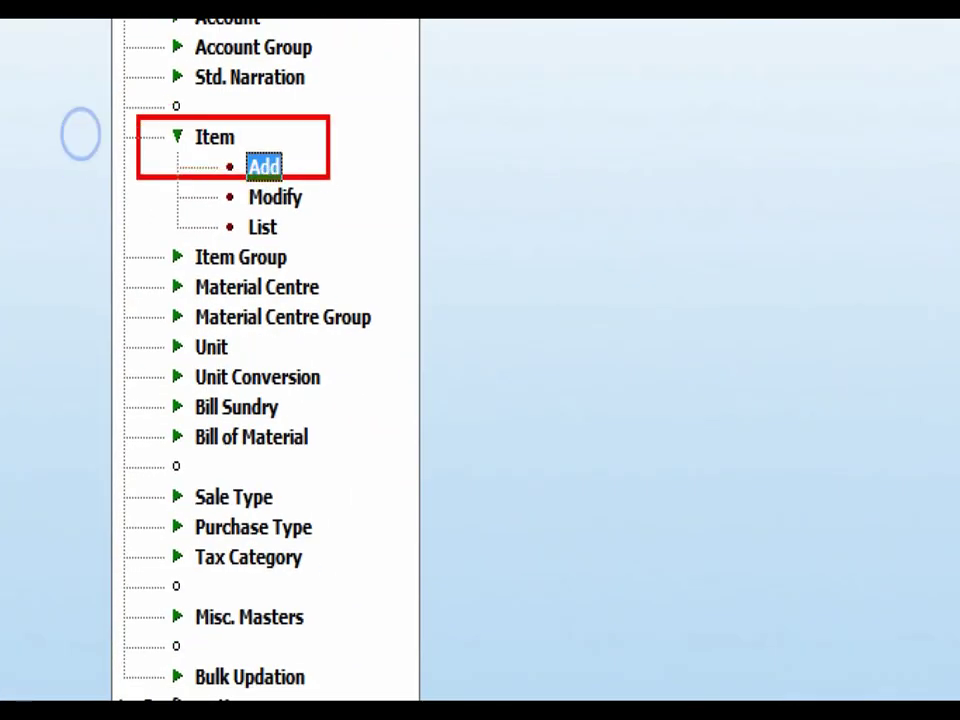
mouse_move(329, 179)
mouse_down()
mouse_move(343, 191)
mouse_move(377, 184)
mouse_up()
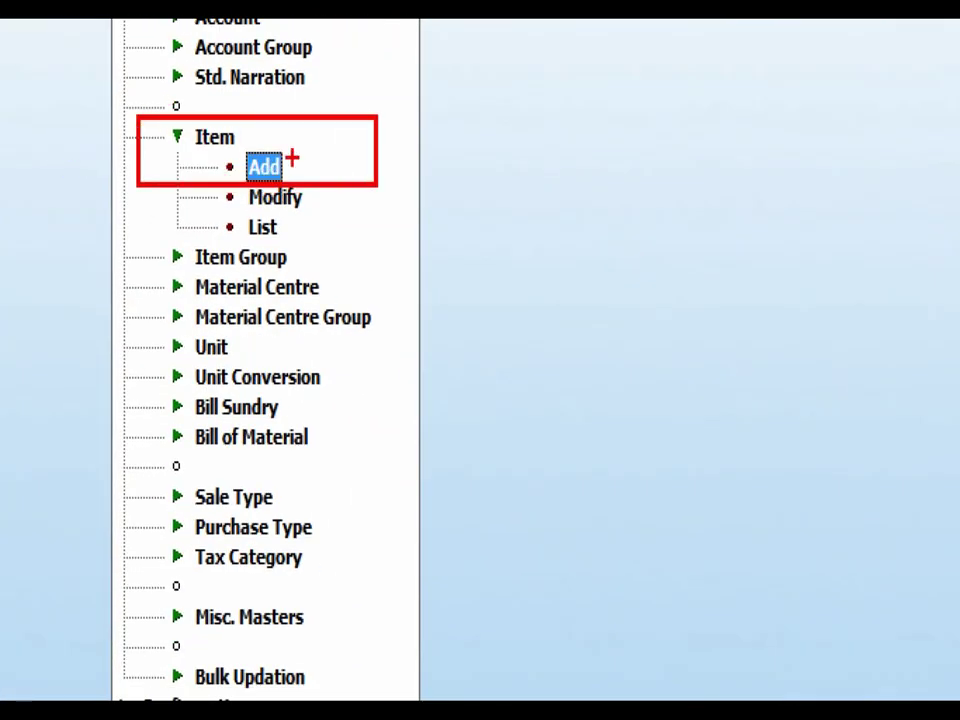
mouse_move(294, 150)
mouse_down()
mouse_move(304, 163)
mouse_move(455, 43)
mouse_up()
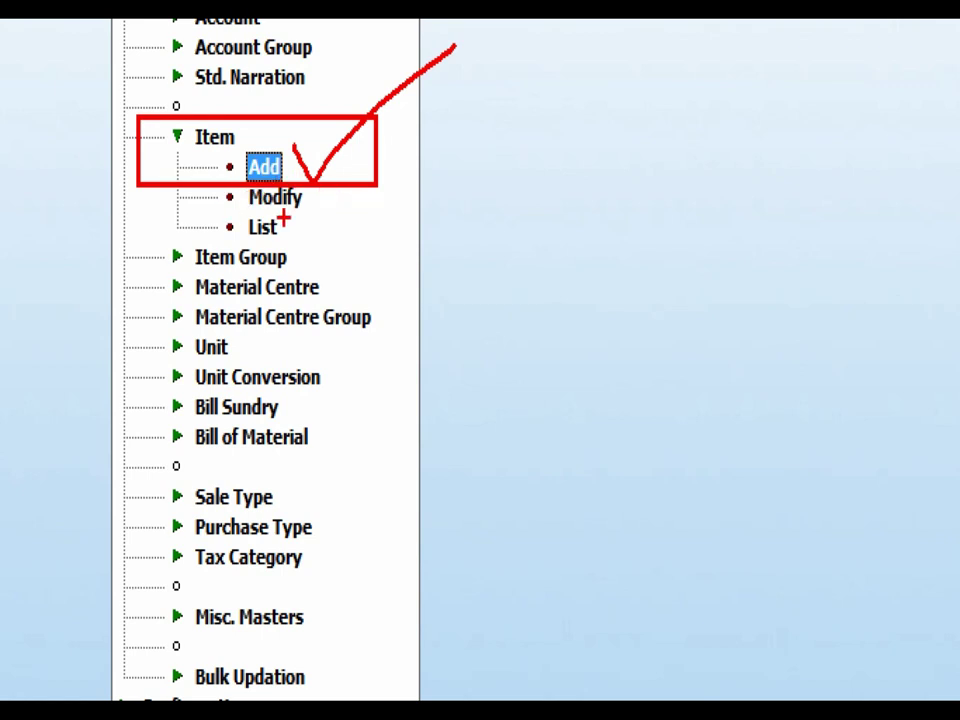
mouse_move(311, 182)
mouse_down()
mouse_move(313, 206)
mouse_move(368, 160)
mouse_up()
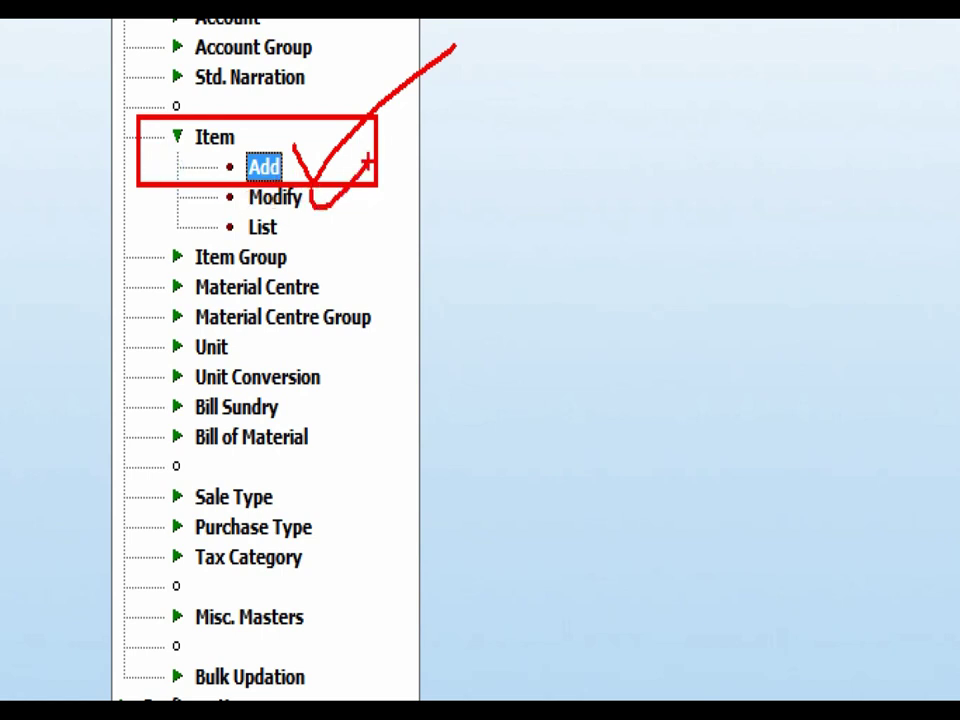
key(Down)
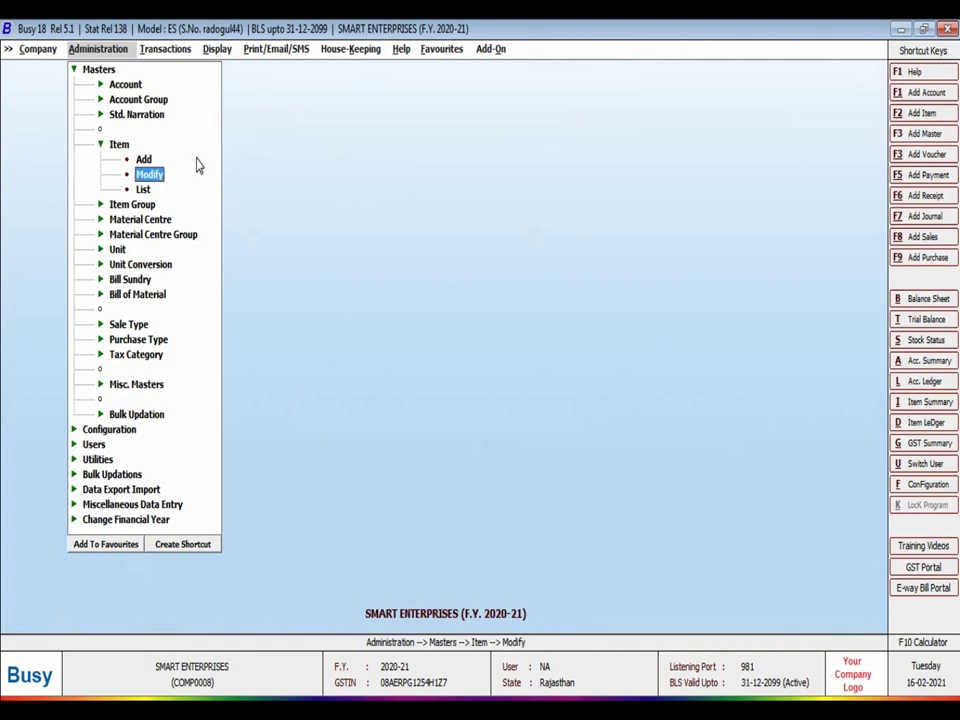
key(Up)
Step: Start a new item master named I3 4TH CPU with no alias and the same print name
key(Return)
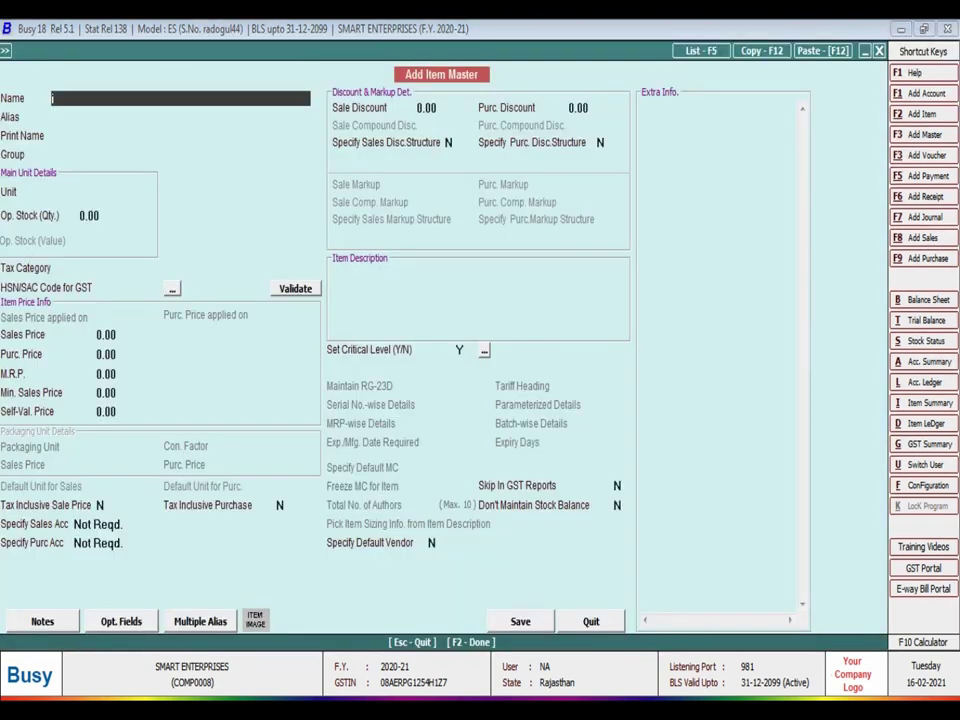
text(i3 4TH cp)
key(BackSpace)
key(BackSpace)
key(BackSpace)
text(CPU)
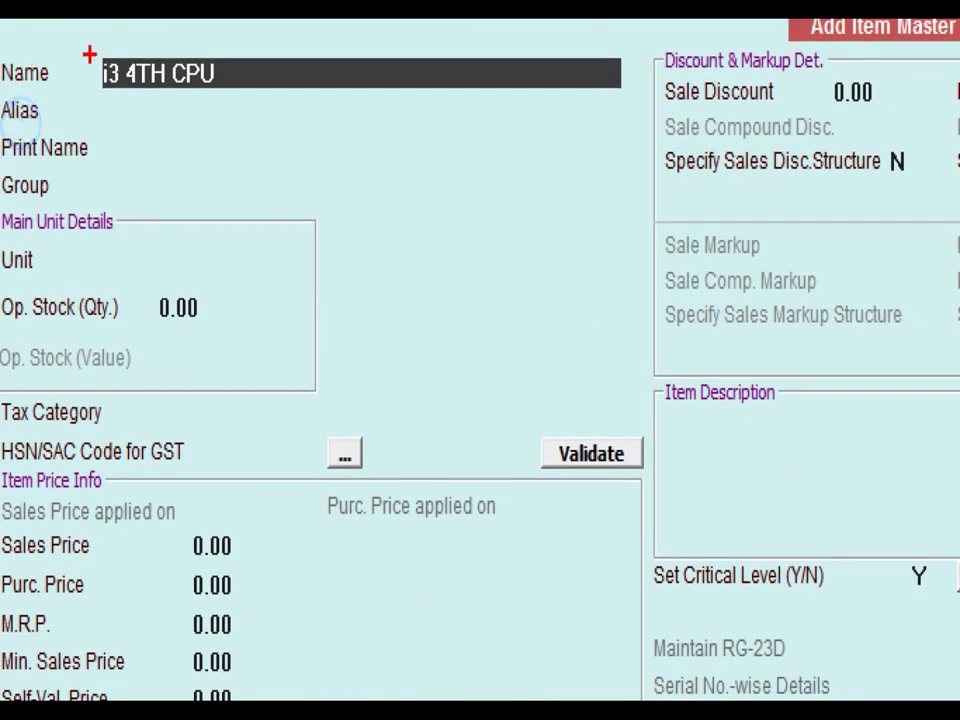
mouse_move(68, 27)
mouse_down()
mouse_move(131, 90)
mouse_move(282, 112)
mouse_up()
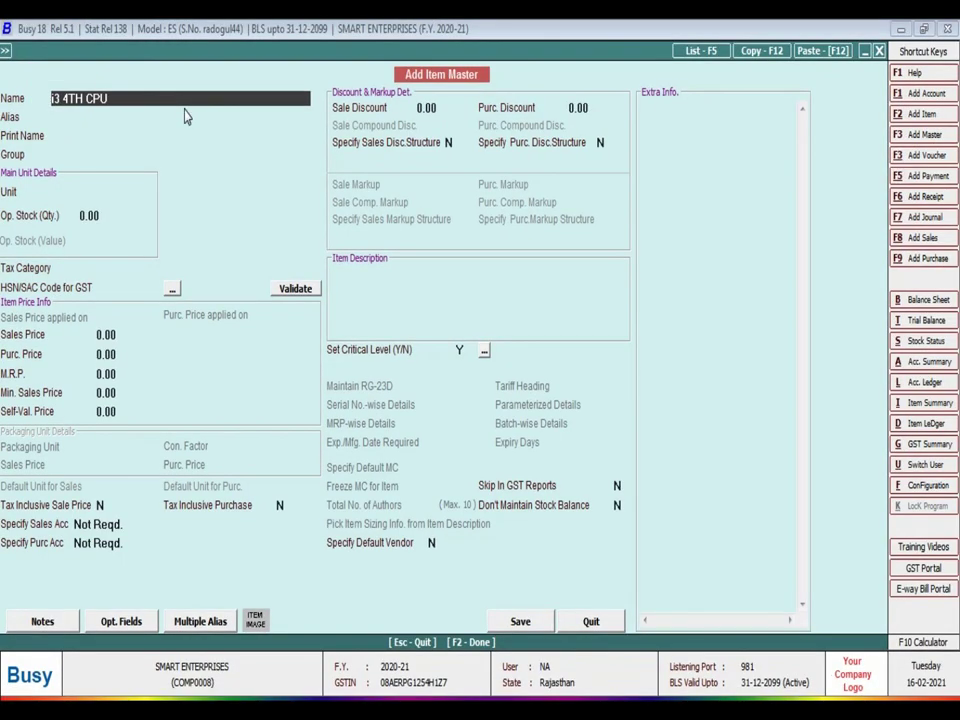
key(Return)
key(Return)
key(Return)
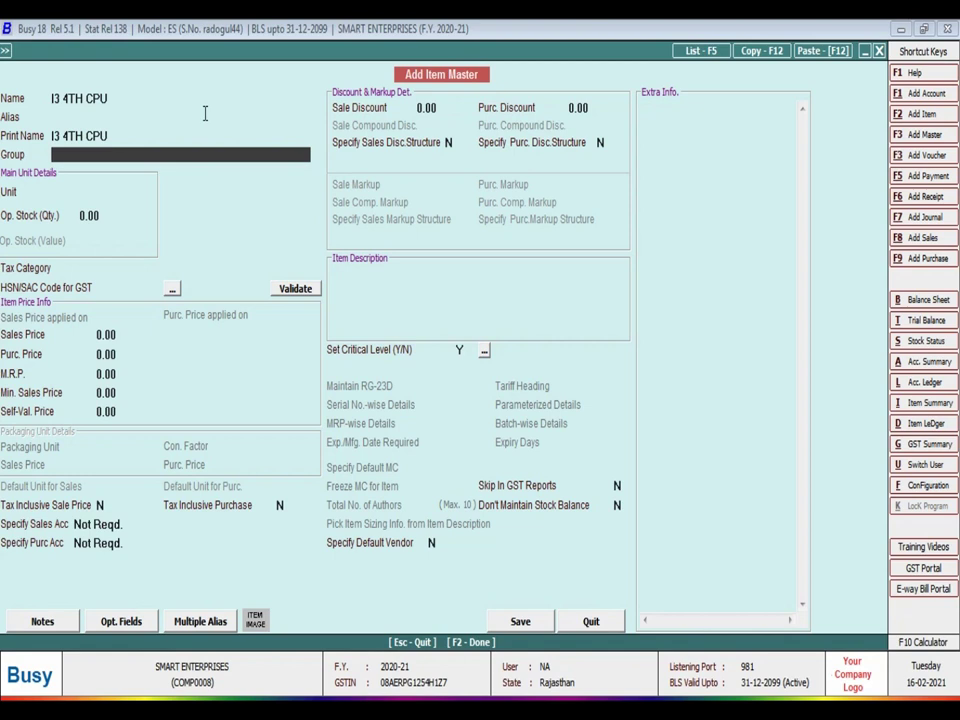
Step: Start a new item group for this item named Computer Finish Goods, leaving its alias empty
key(F3)
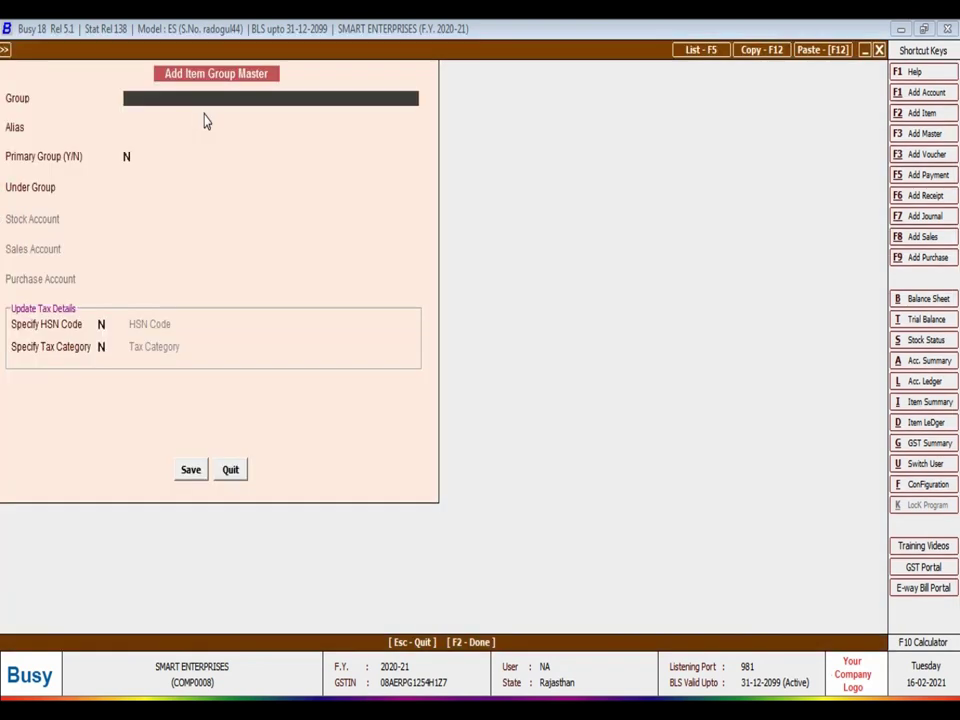
text(computer)
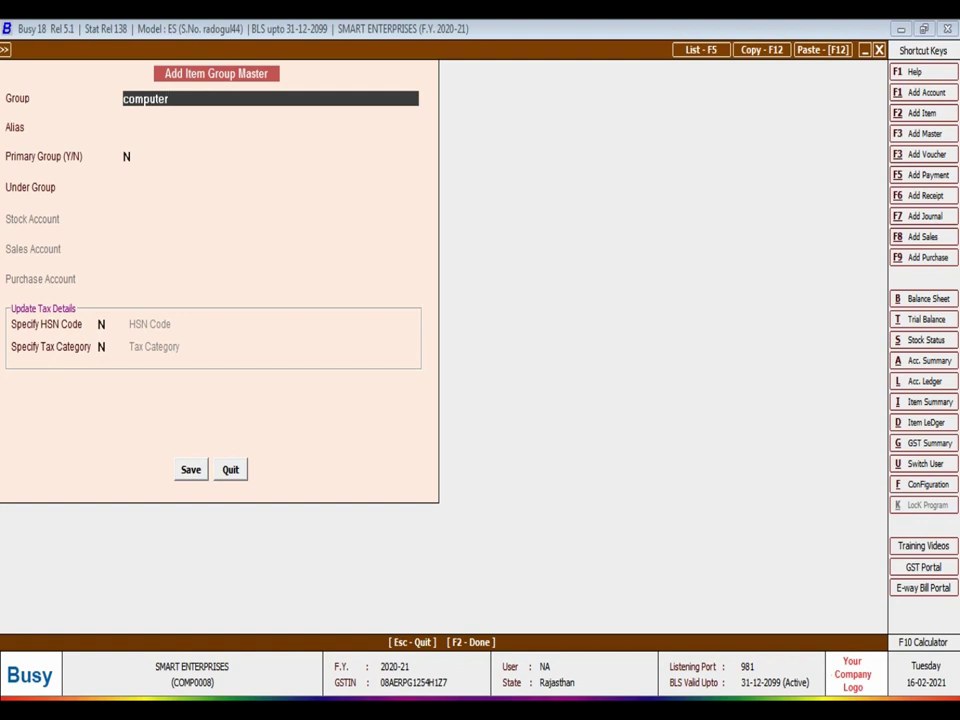
text( finish goods)
key(Return)
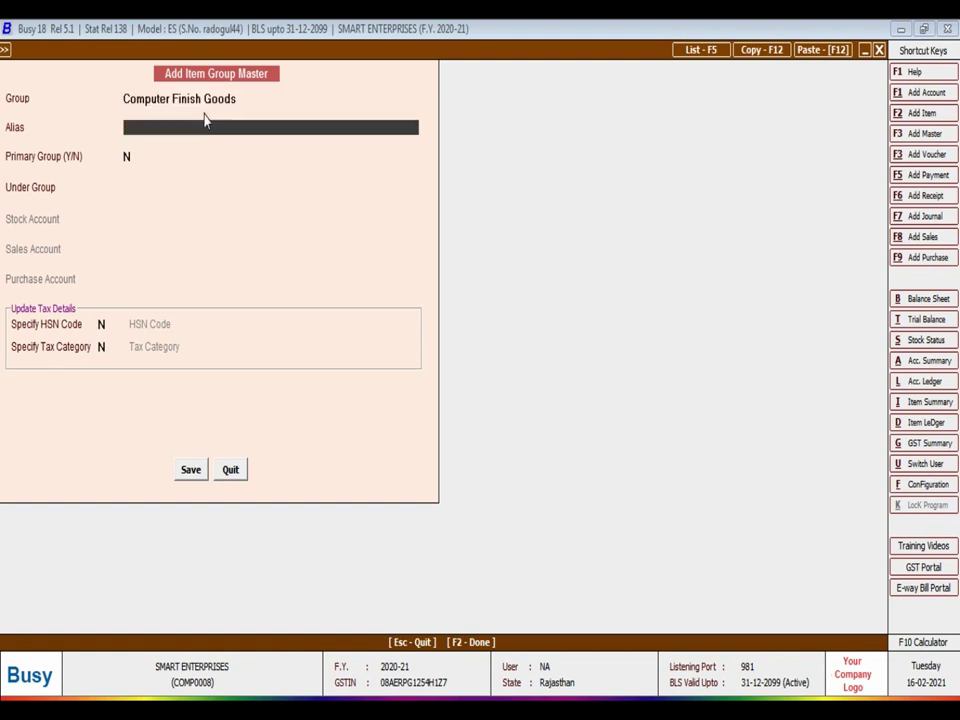
key(Return)
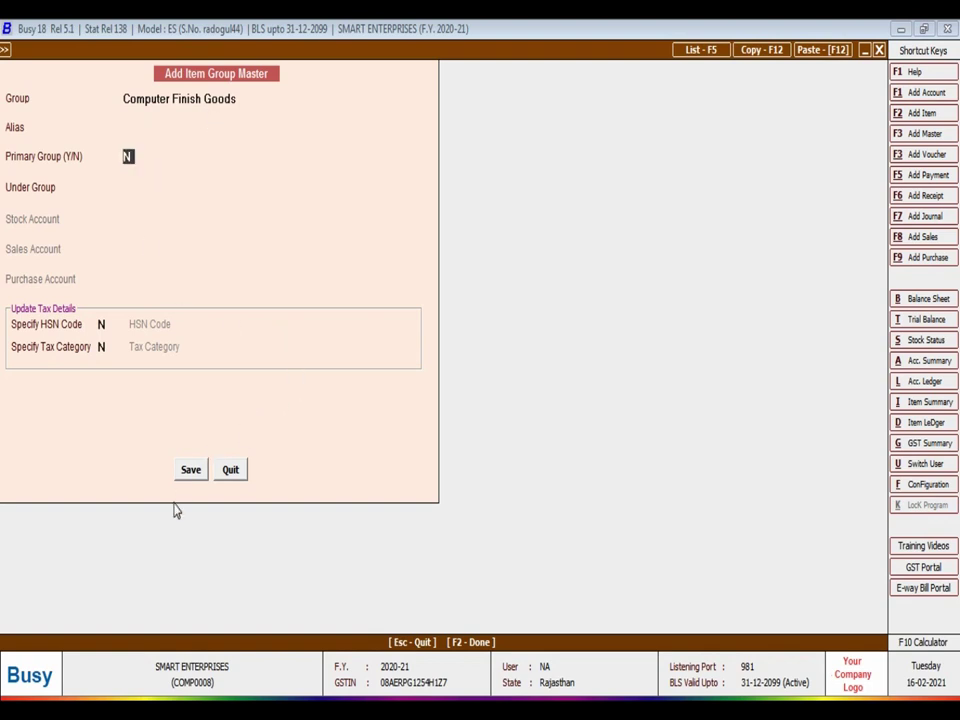
Step: Place the new item group under General as a non-primary group, save it and use it for the item
click(189, 469)
key(Return)
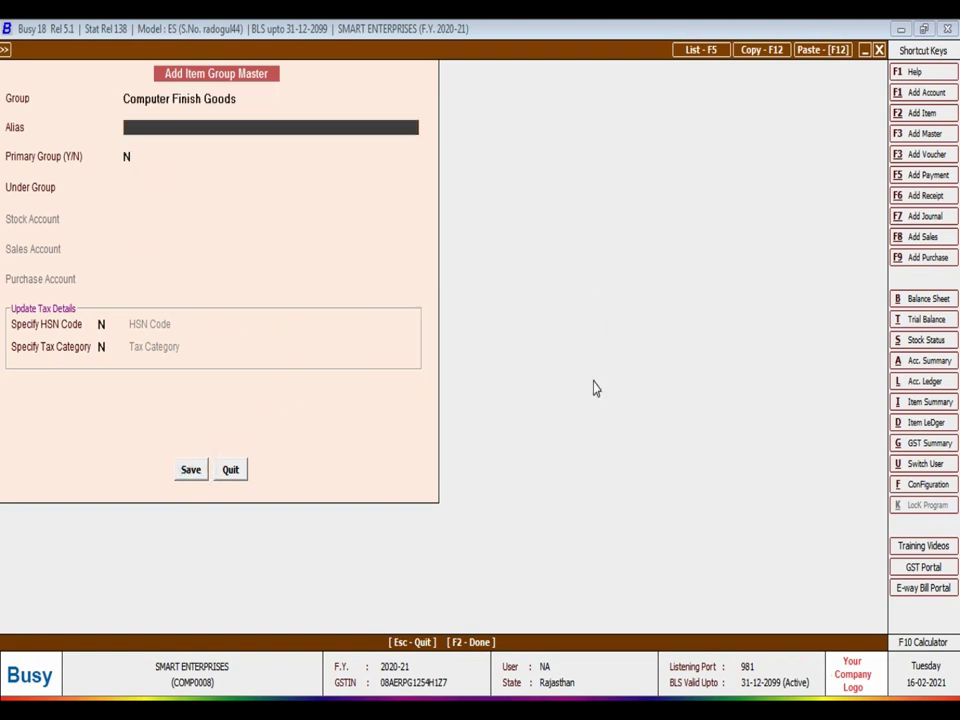
key(Return)
key(Return)
key(Down)
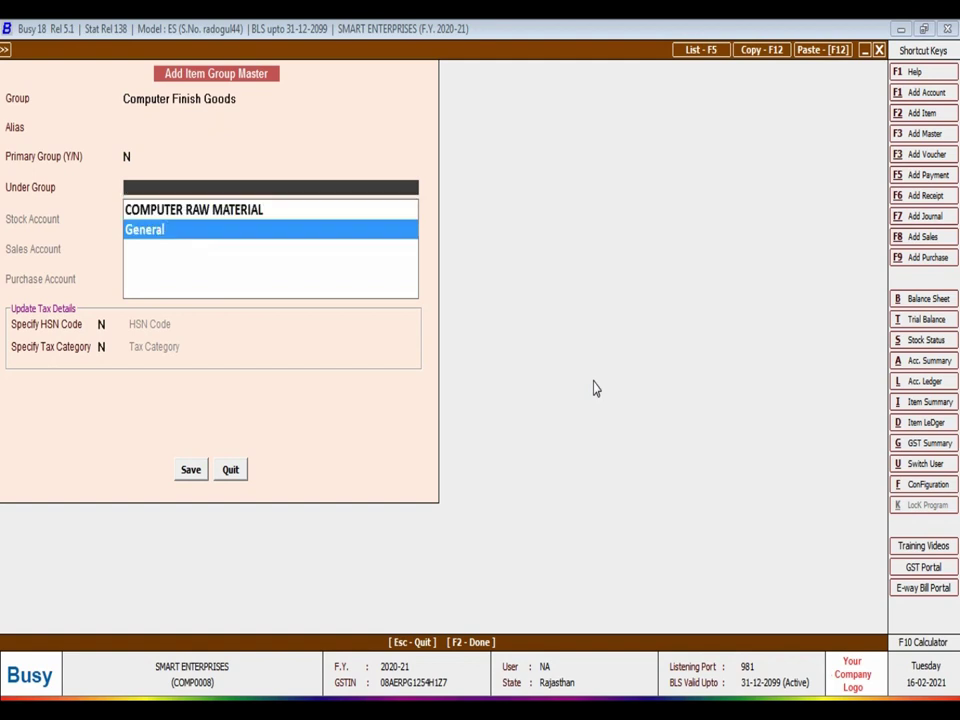
key(Return)
key(Return)
key(Return)
key(Return)
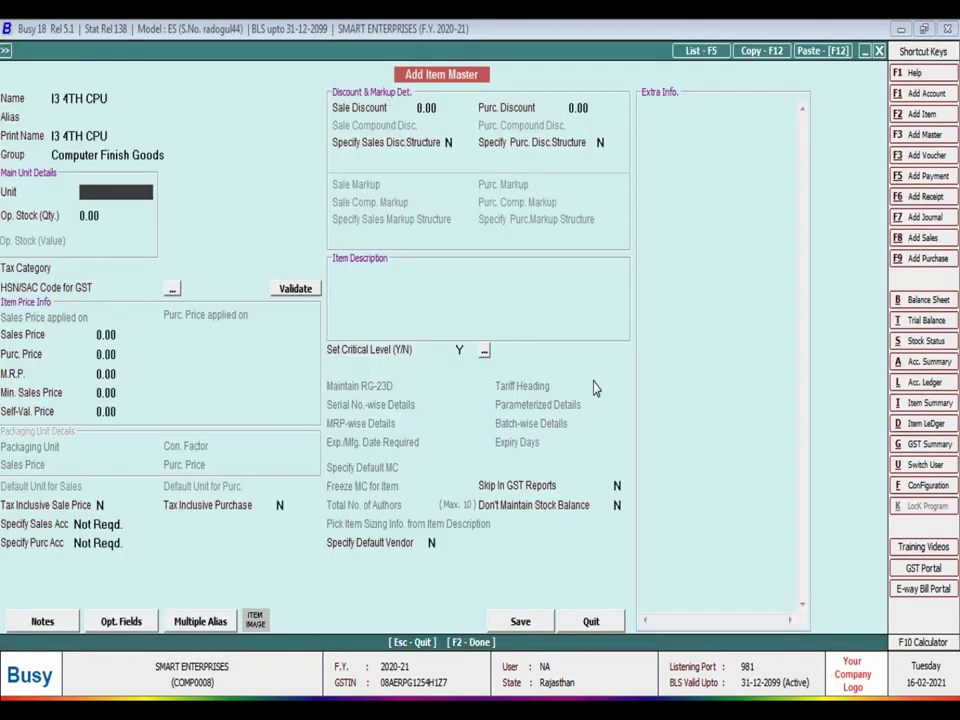
Step: Set the item's unit to Pcs., its tax category to GST 18% and its HSN code to 8471
text(p)
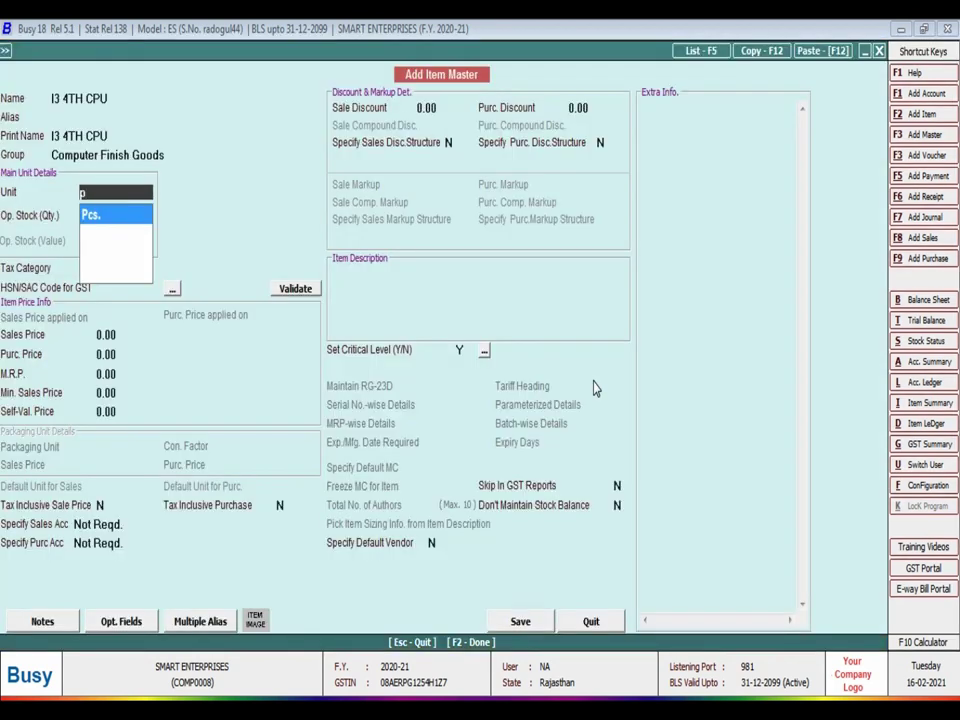
key(Return)
key(Return)
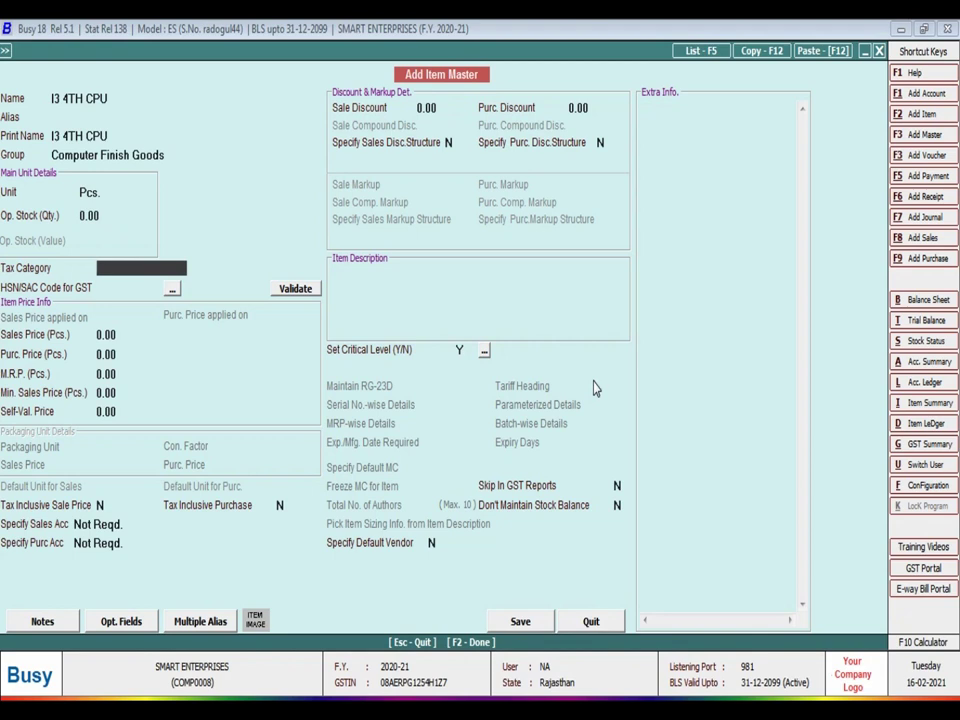
text(18)
key(Return)
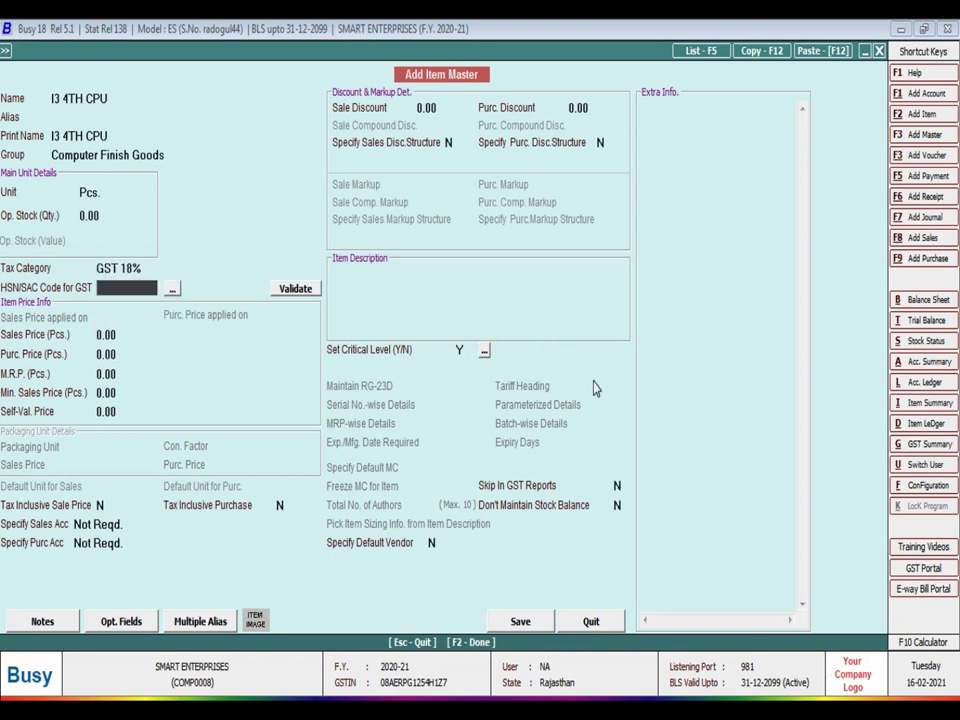
text(8471)
key(Return)
key(Return)
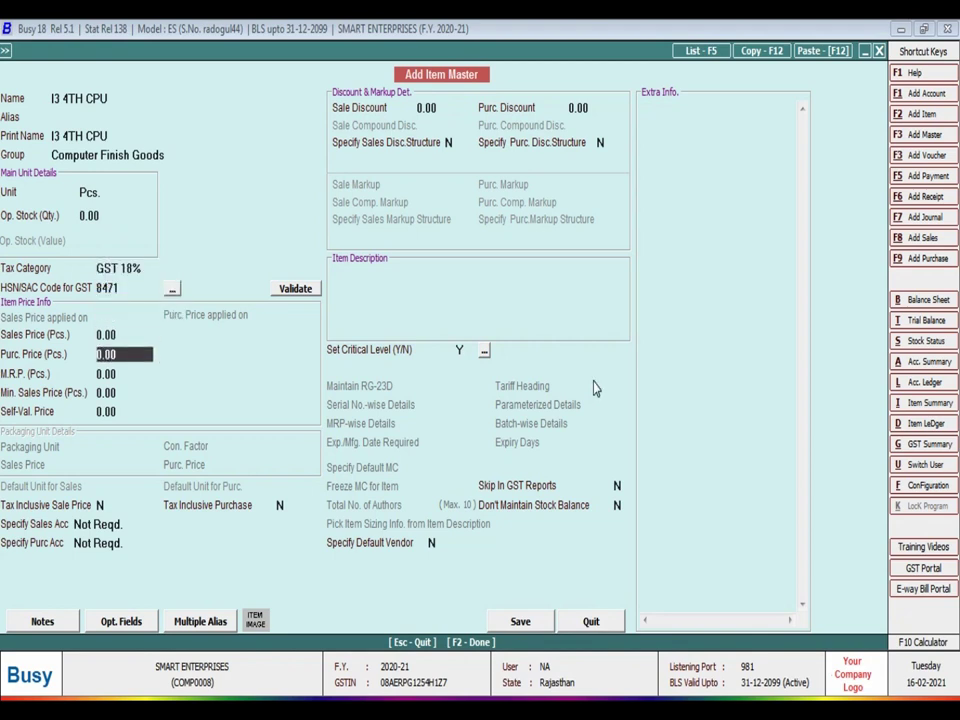
Step: Leave the item's price and tax-inclusive fields at their defaults and set the sales account option to Specify Here
key(Return)
key(Return)
key(Return)
key(Return)
key(Return)
key(Return)
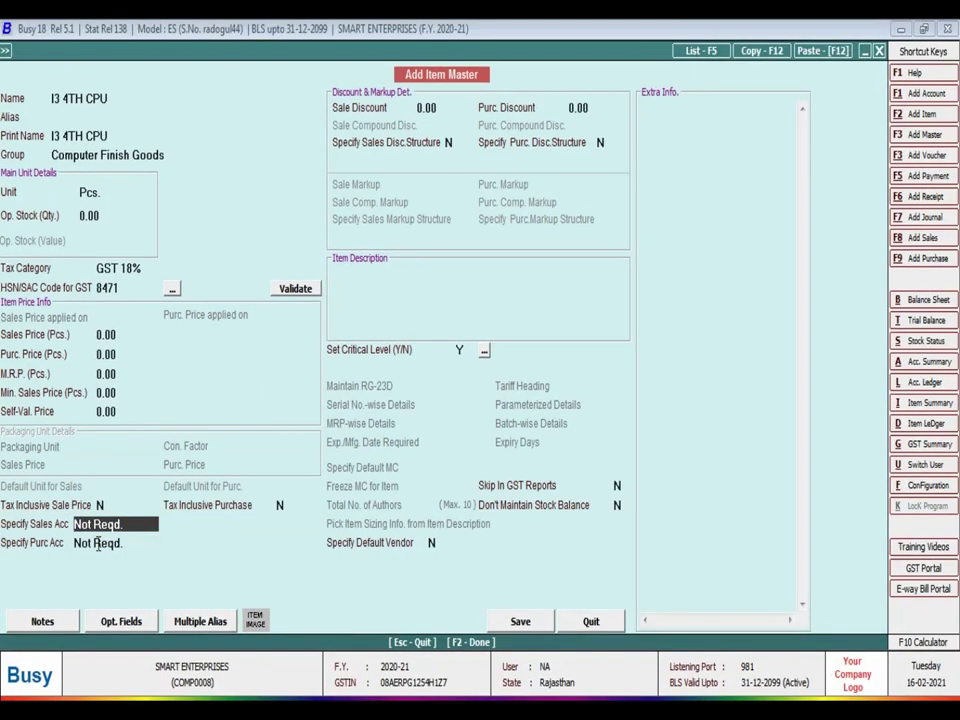
click(200, 498)
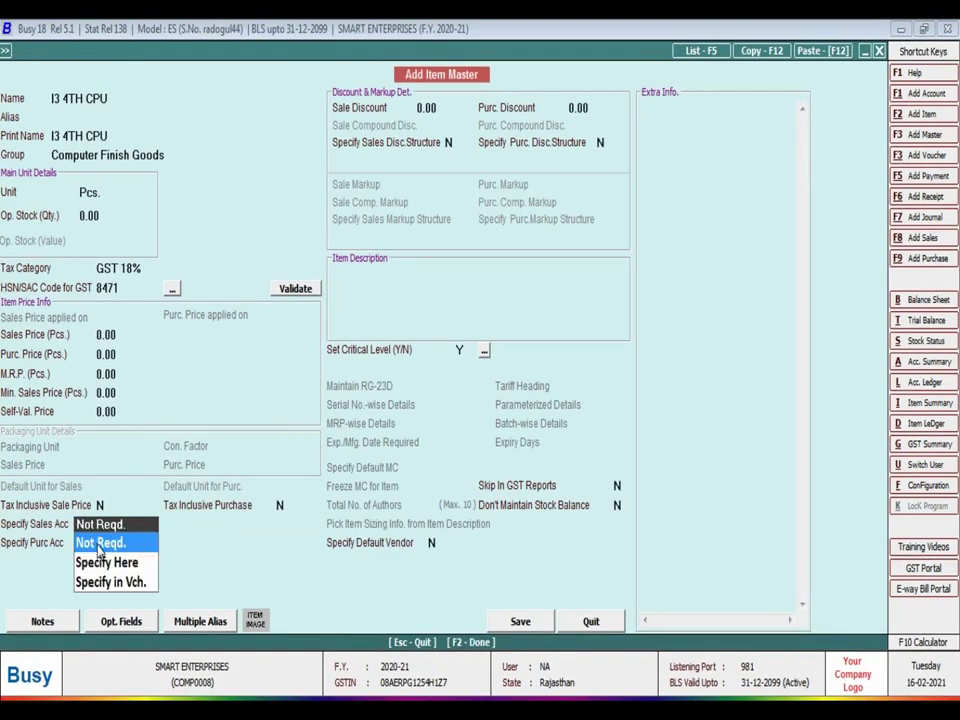
key(Down)
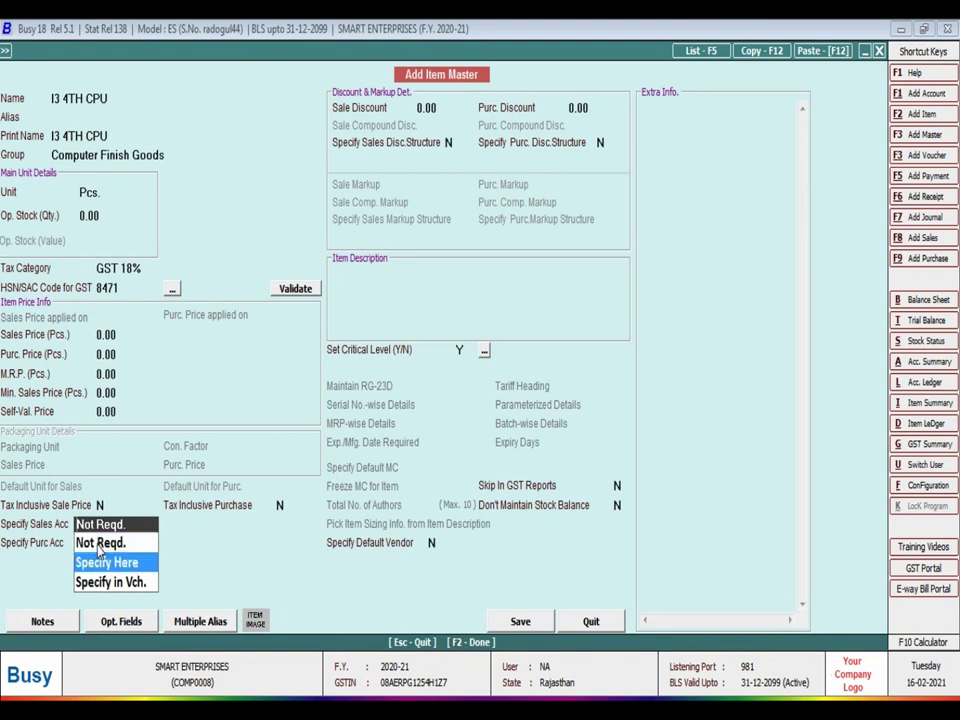
key(Return)
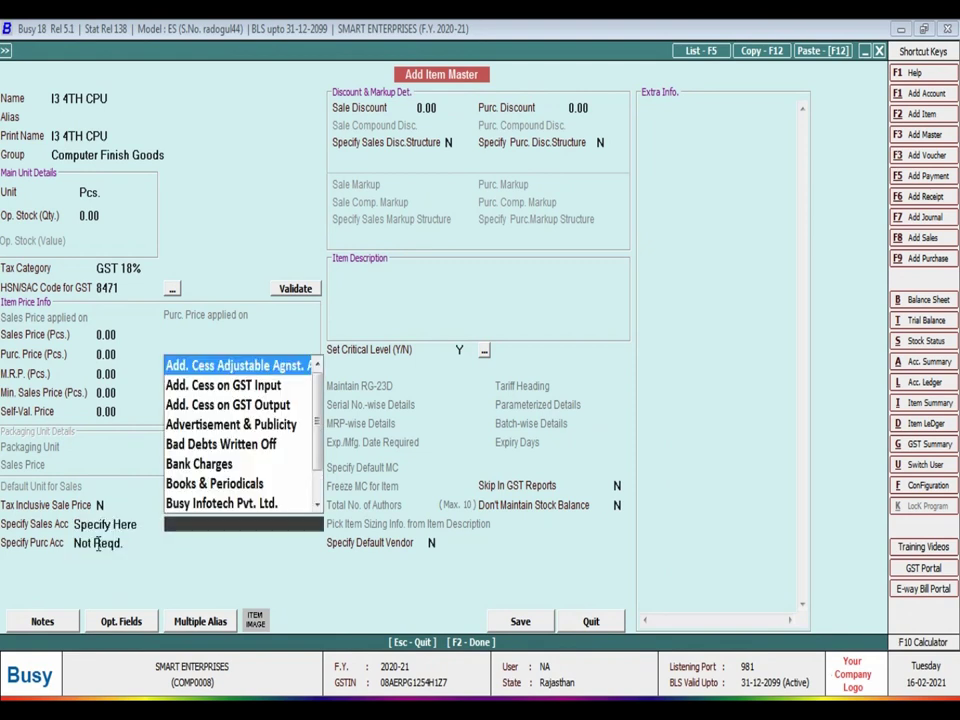
Step: Create the account Finish Good Sale under the Sale group as the item's sales account, and save the item master
key(F3)
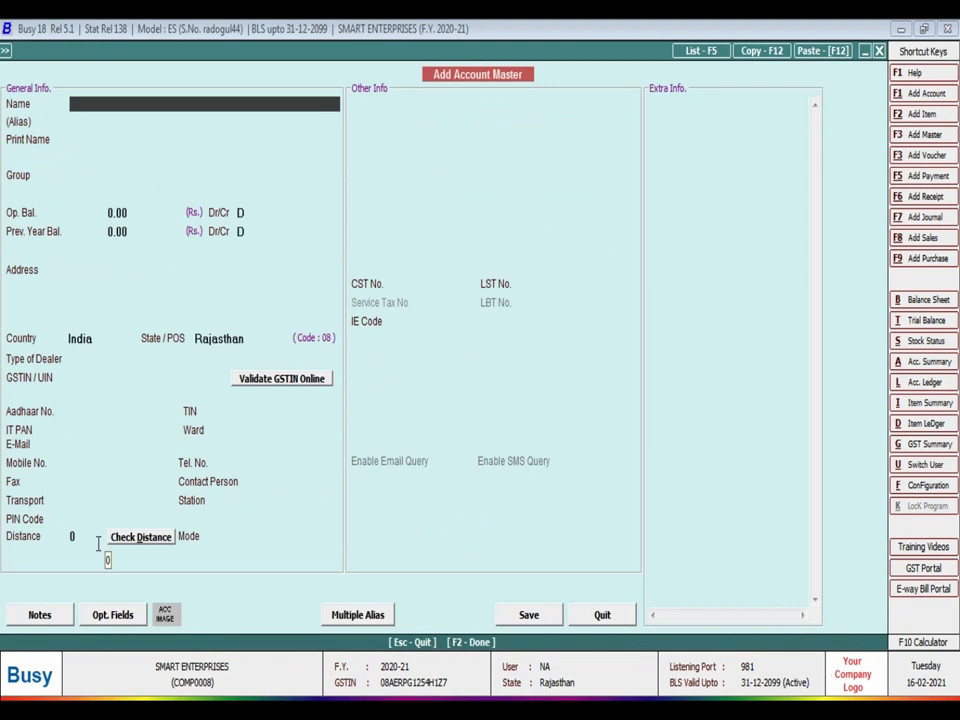
text(finish good sale)
key(Return)
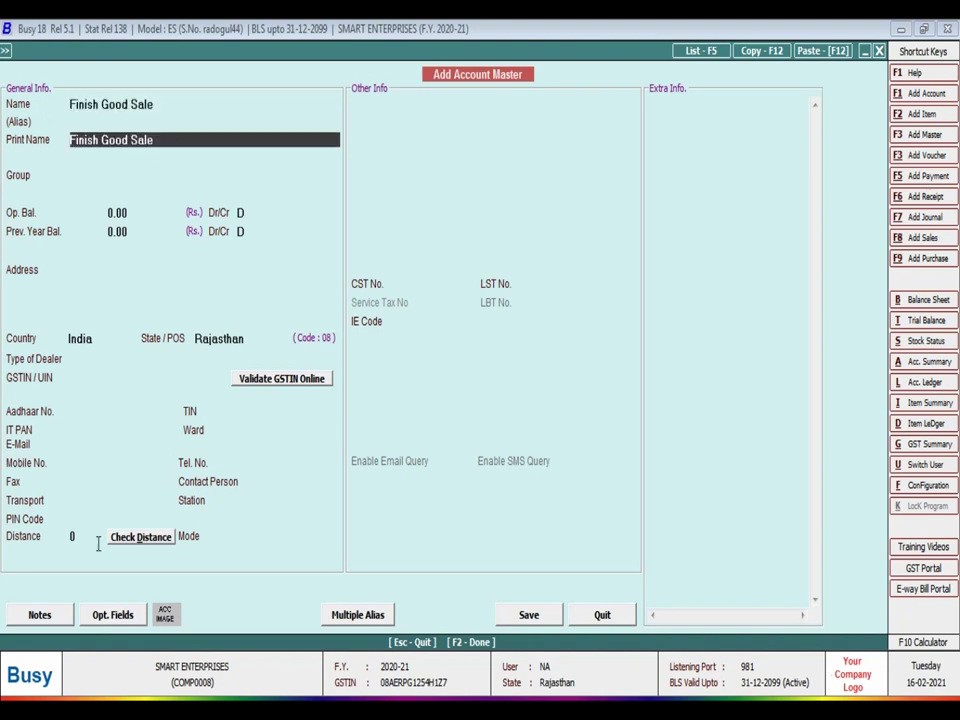
key(Return)
text(sale)
key(Return)
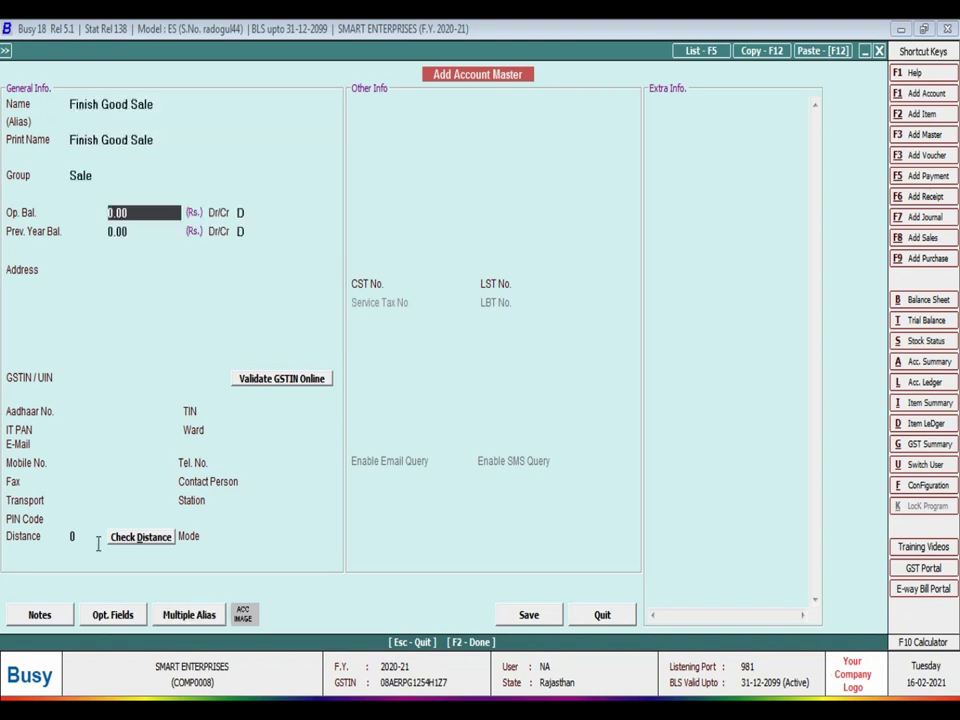
click(527, 615)
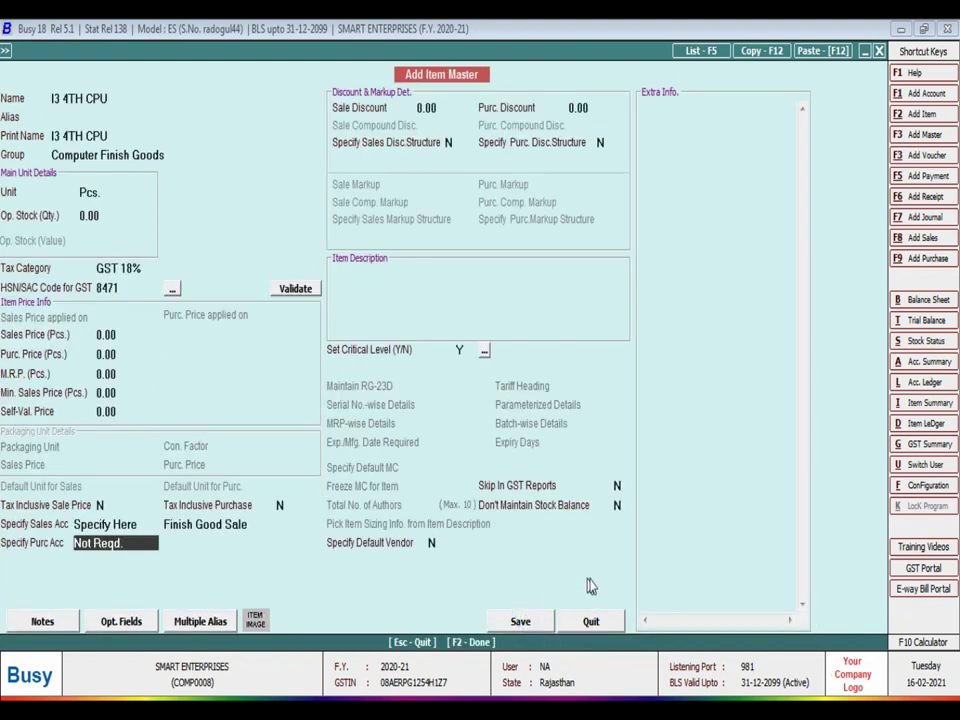
click(523, 622)
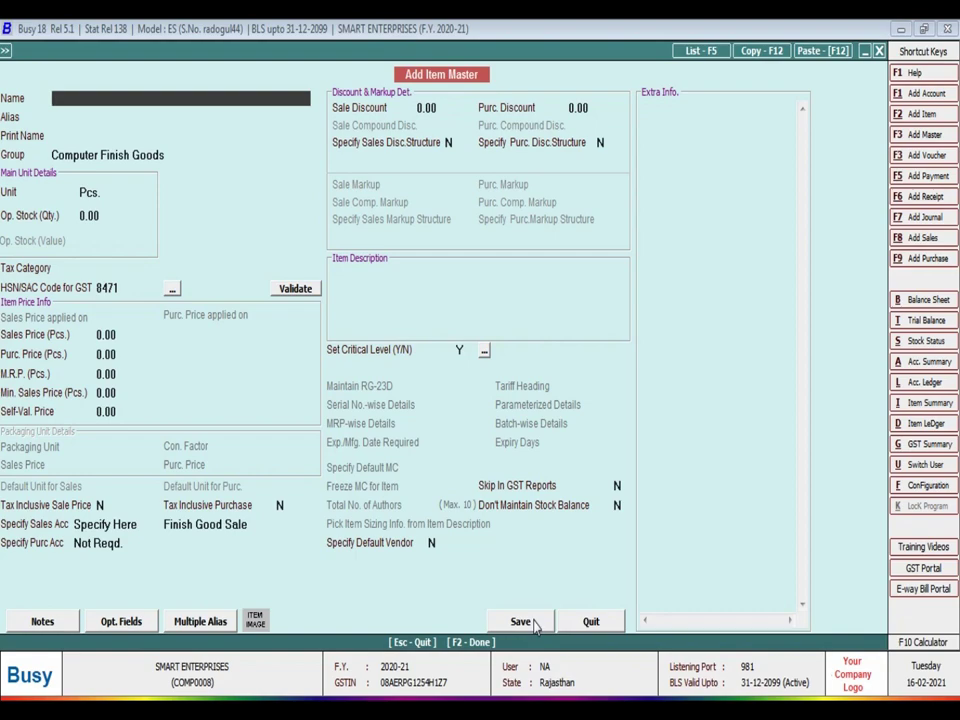
Step: Switch to the Excel worksheet and review the raw material list and the i3 4th Gen. CPU generated from it
click(312, 692)
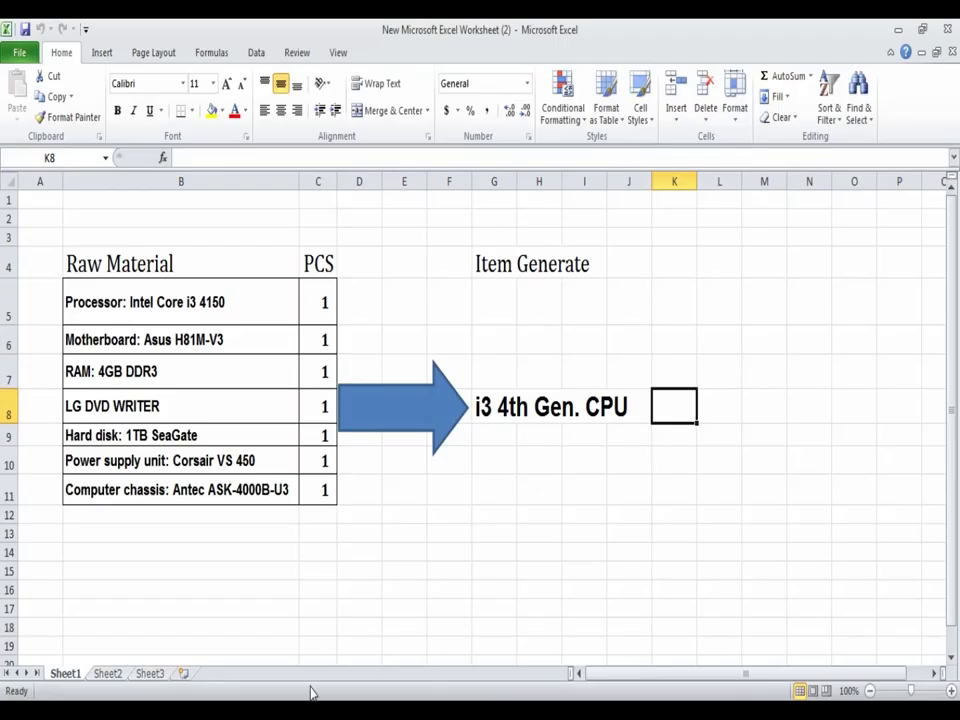
click(533, 482)
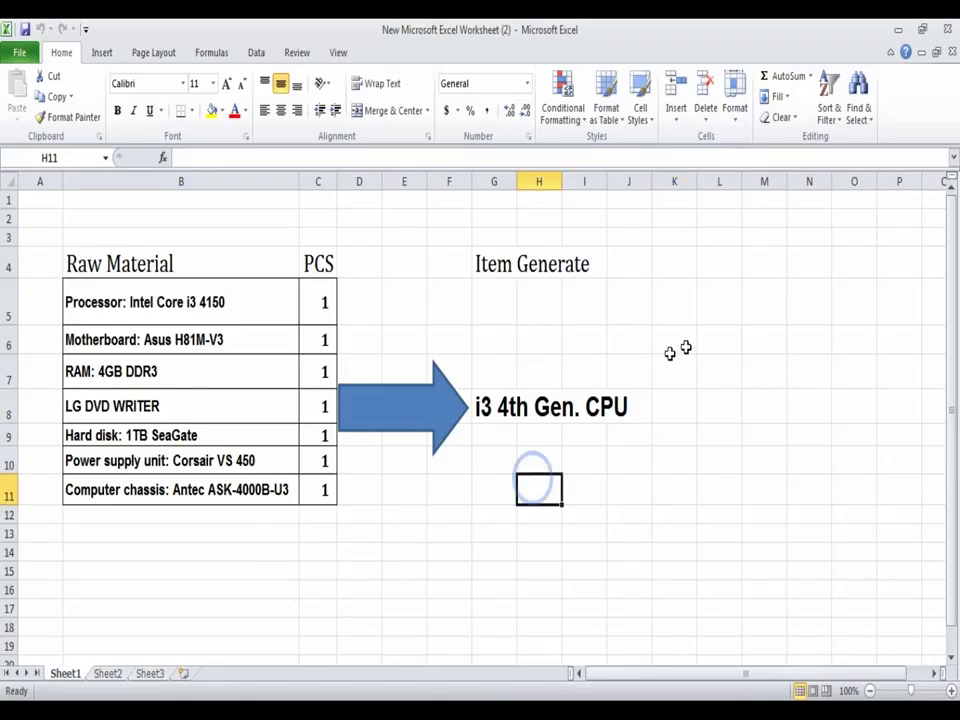
drag(746, 326, 506, 450)
click(462, 537)
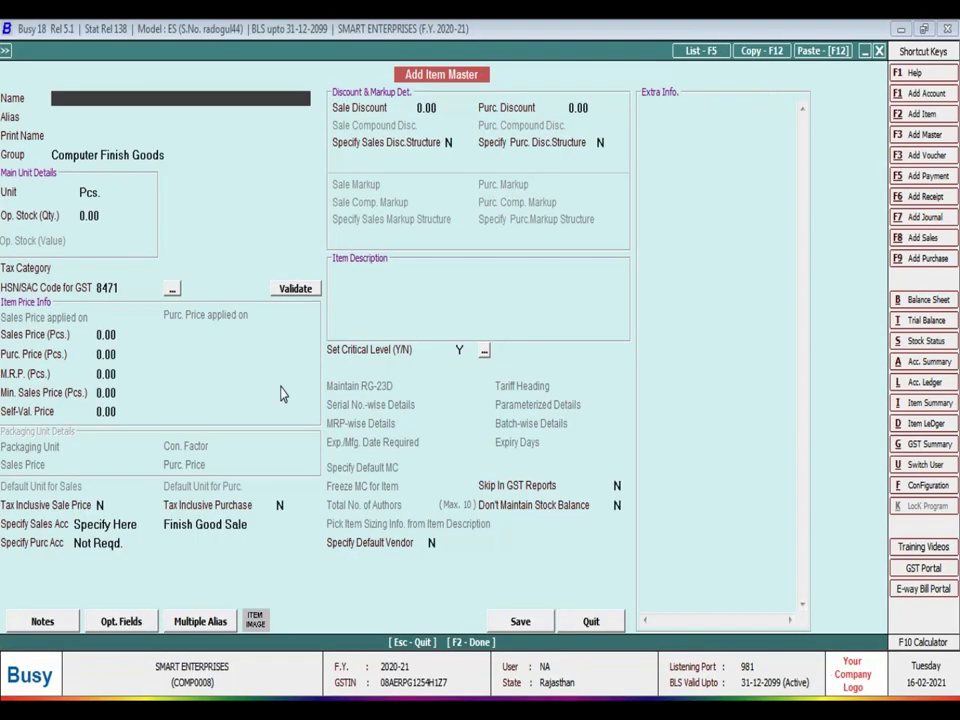
Step: Return to Busy, close the item master form and start adding a new Bill of Material master
key(Escape)
key(Escape)
key(Escape)
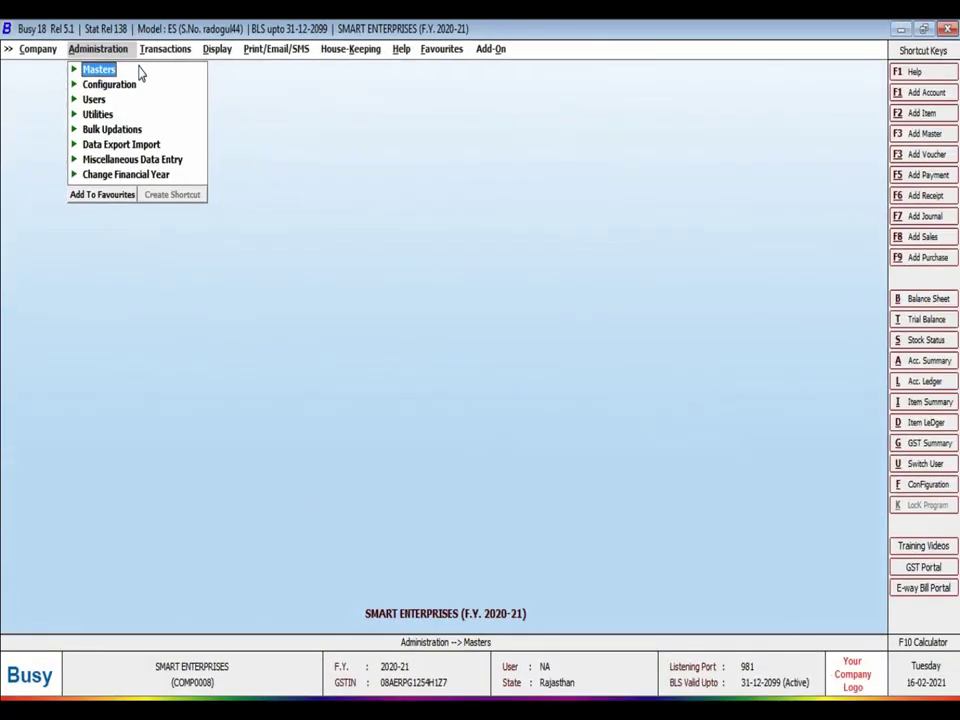
click(140, 71)
key(Down)
key(Down)
key(Down)
key(Down)
key(Down)
key(Down)
key(Down)
key(Down)
key(Down)
key(Down)
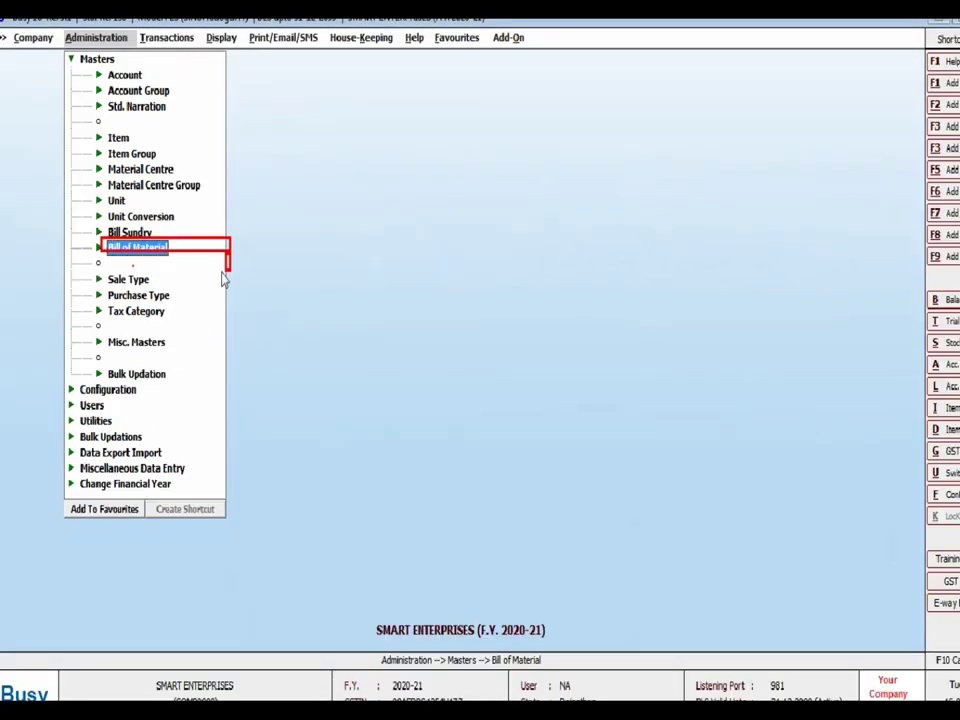
key(Return)
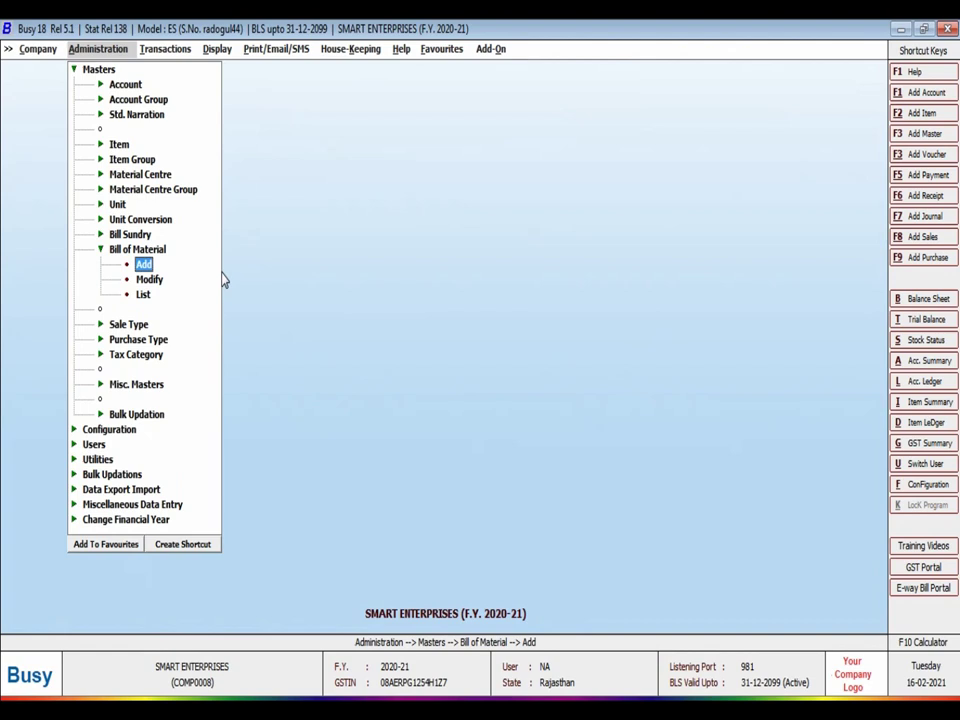
key(Return)
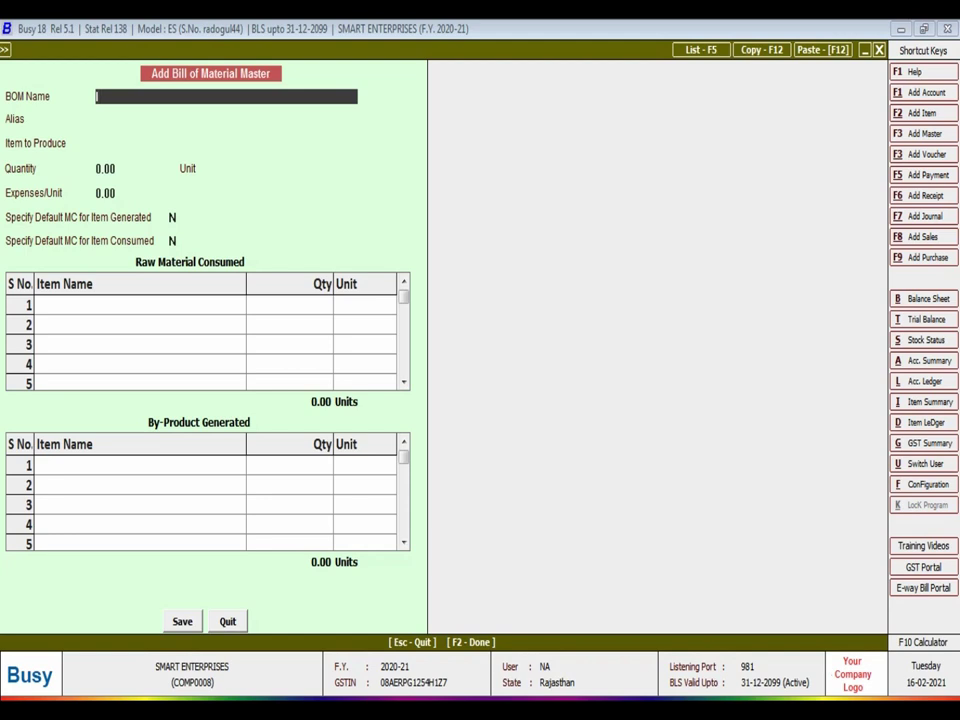
Step: Name the bill of material I3 SERIES CPU and leave its alias blank
text(B)
text( SERIE)
text(S)
text( CPU)
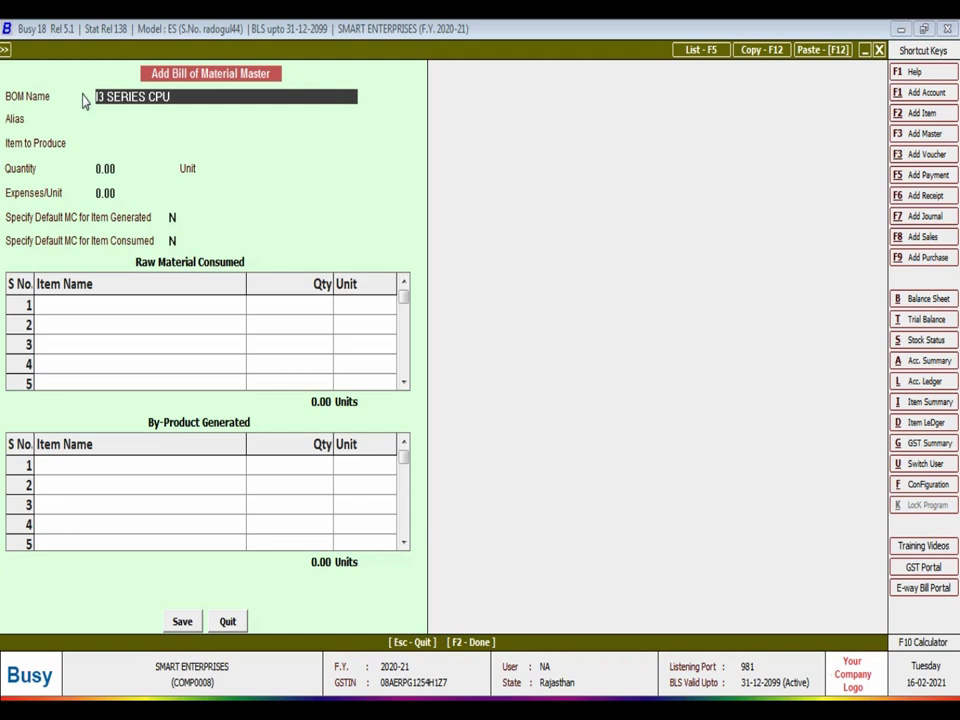
key(Return)
key(Return)
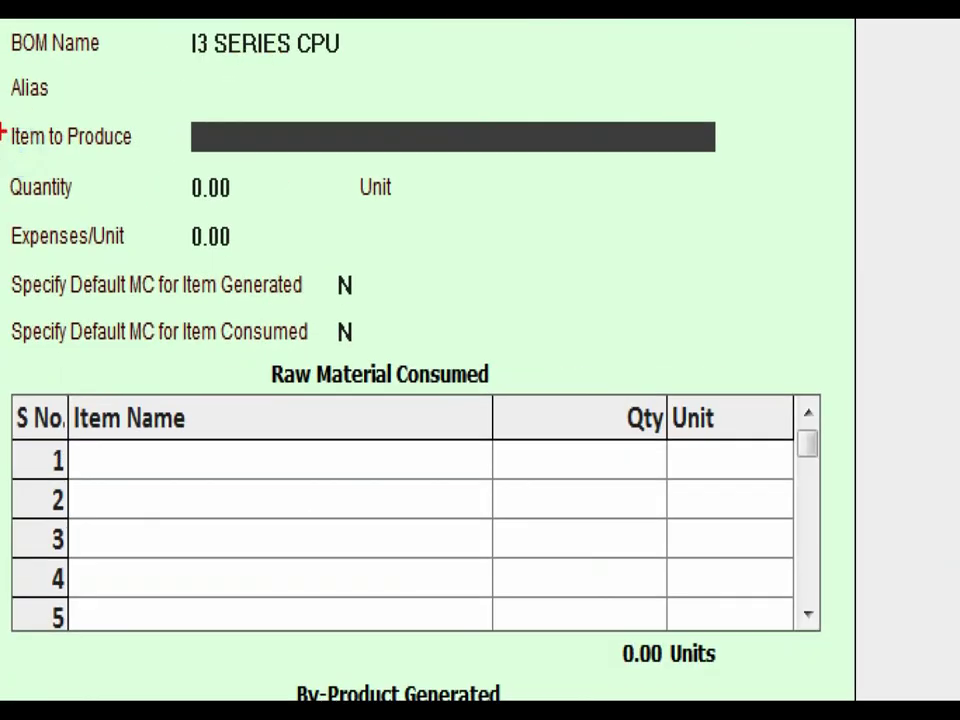
Step: Choose I3 4TH CPU as the item to produce and set its quantity to 1 Pcs
click(22, 136)
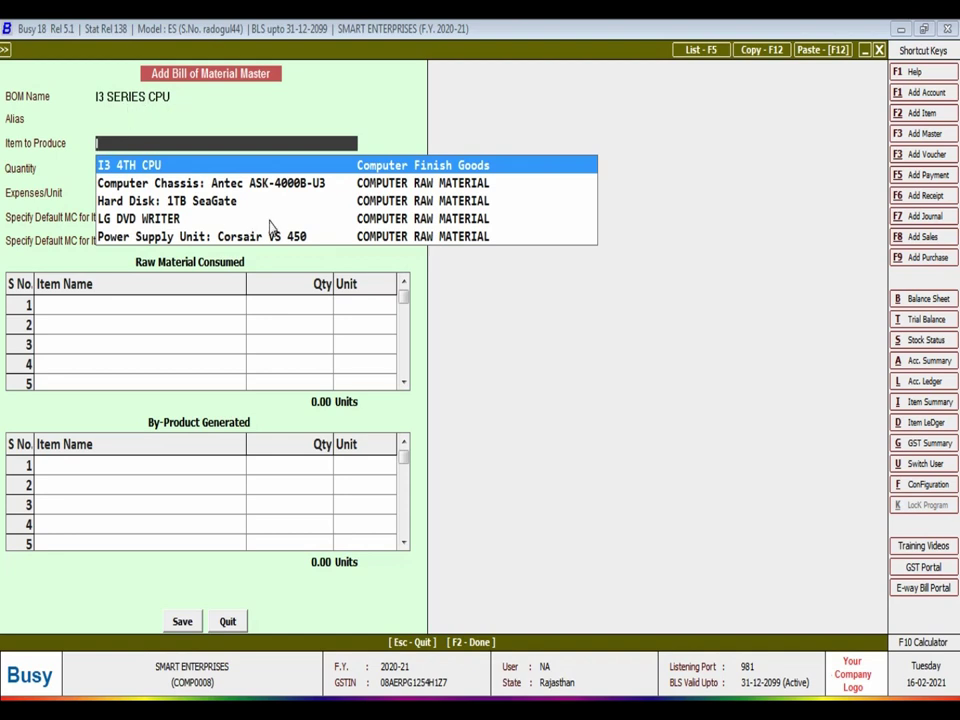
key(Return)
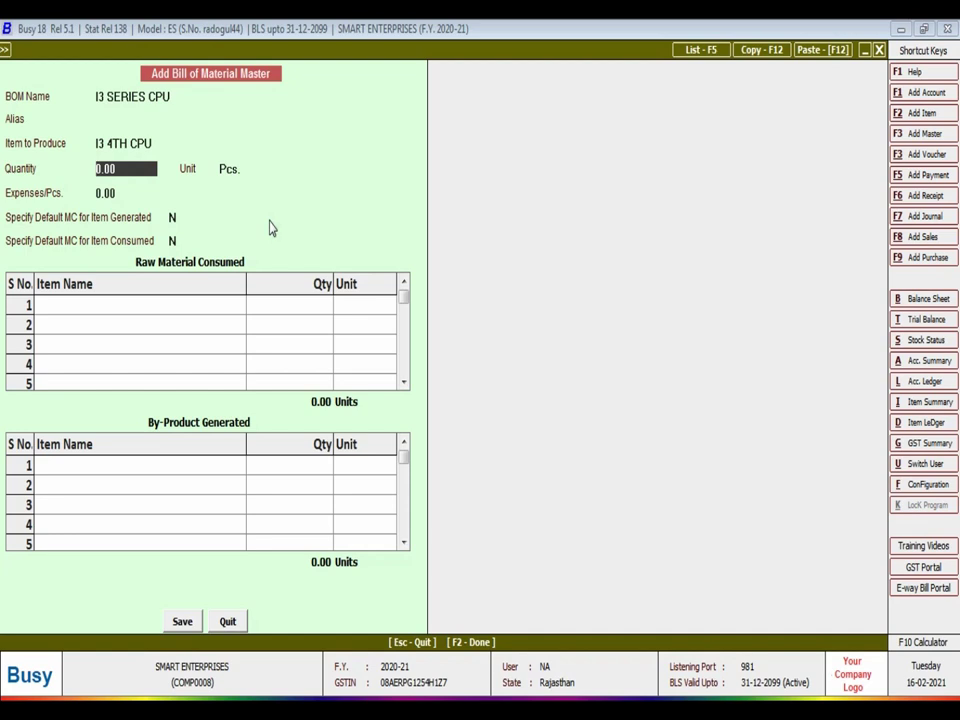
text(1)
key(Return)
key(Return)
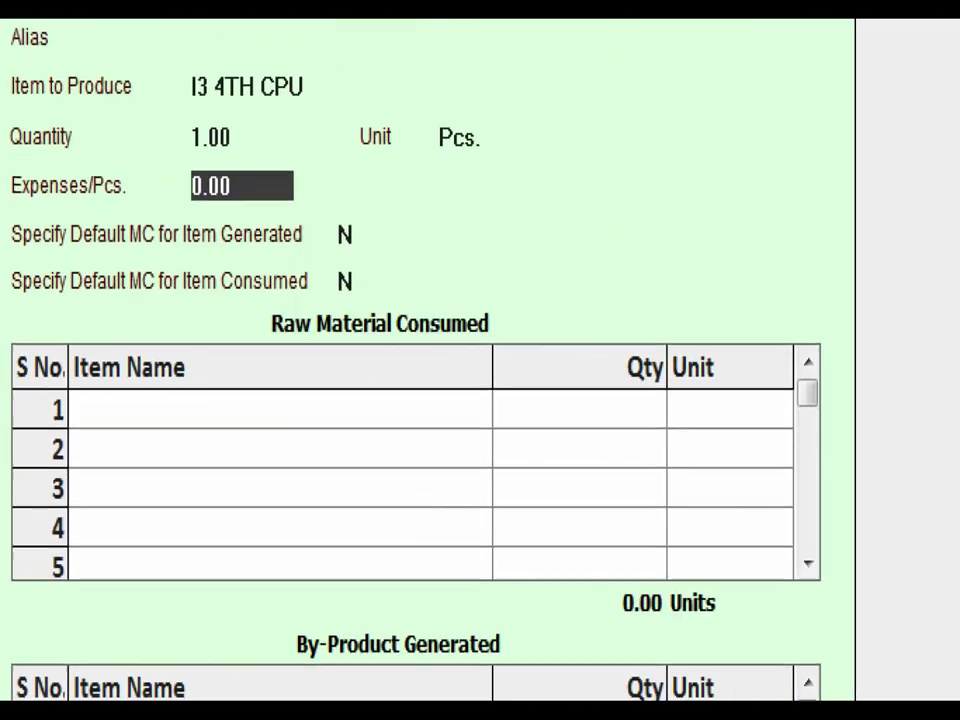
Step: Keep the expenses per piece at 0.00 and both default material centre options at N
click(10, 200)
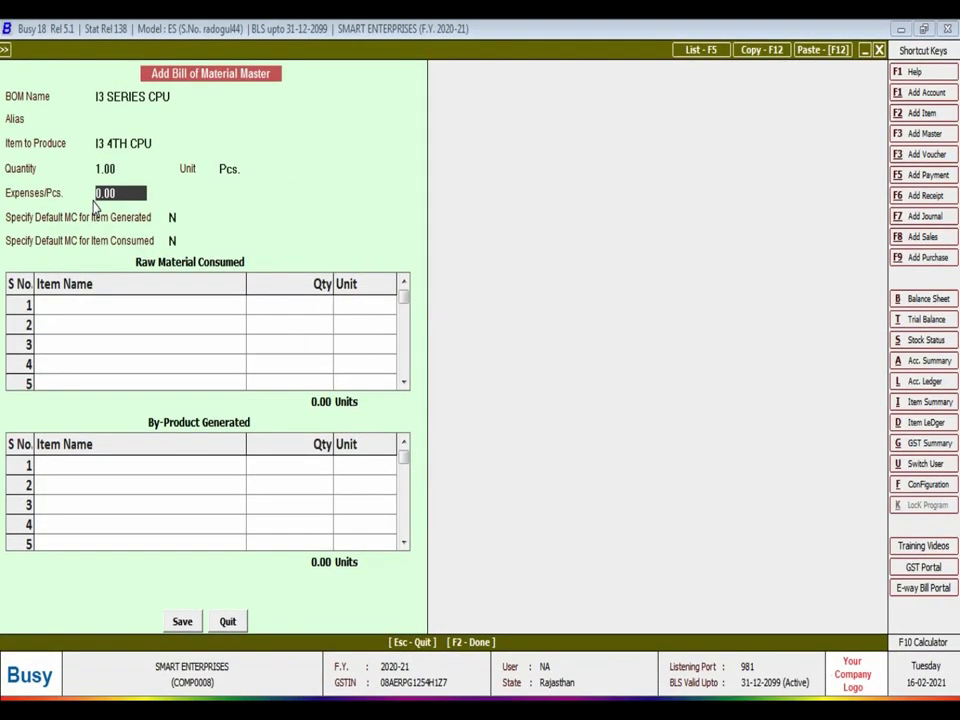
key(Return)
key(Return)
key(Return)
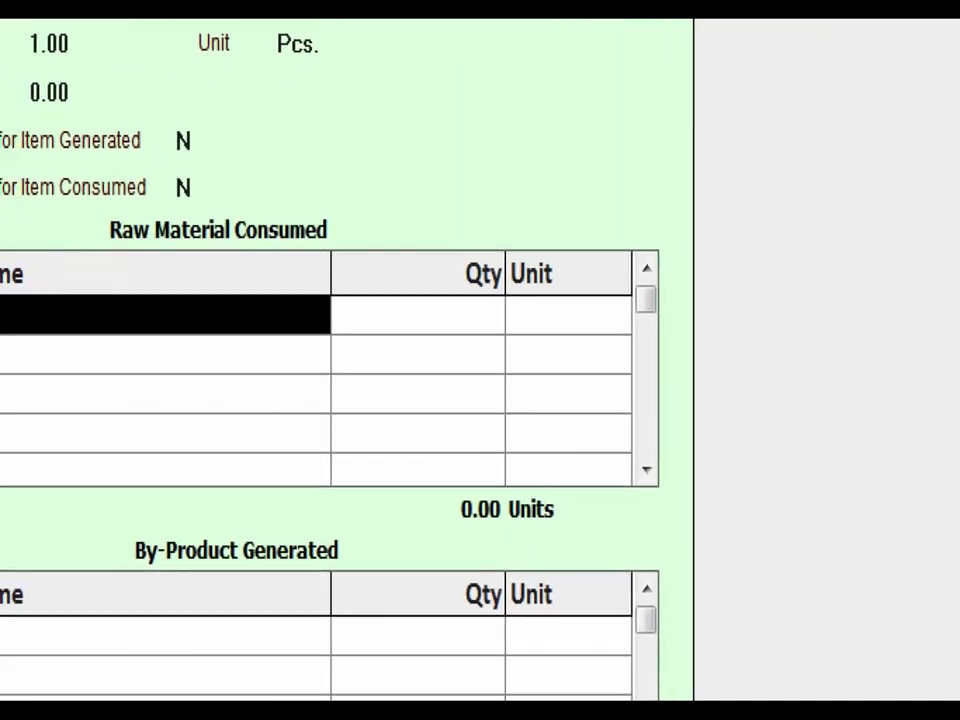
Step: Check the parts list in Excel and add 1 Pcs. of Processor: Intel Core I3 4150 as the first raw material consumed in Busy
click(160, 296)
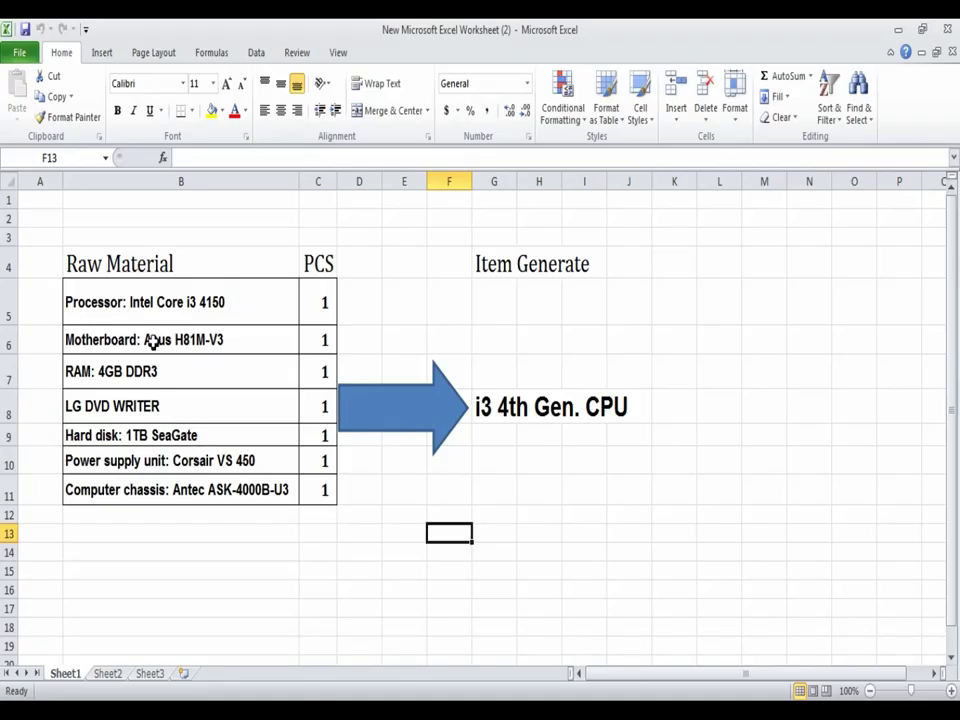
click(240, 304)
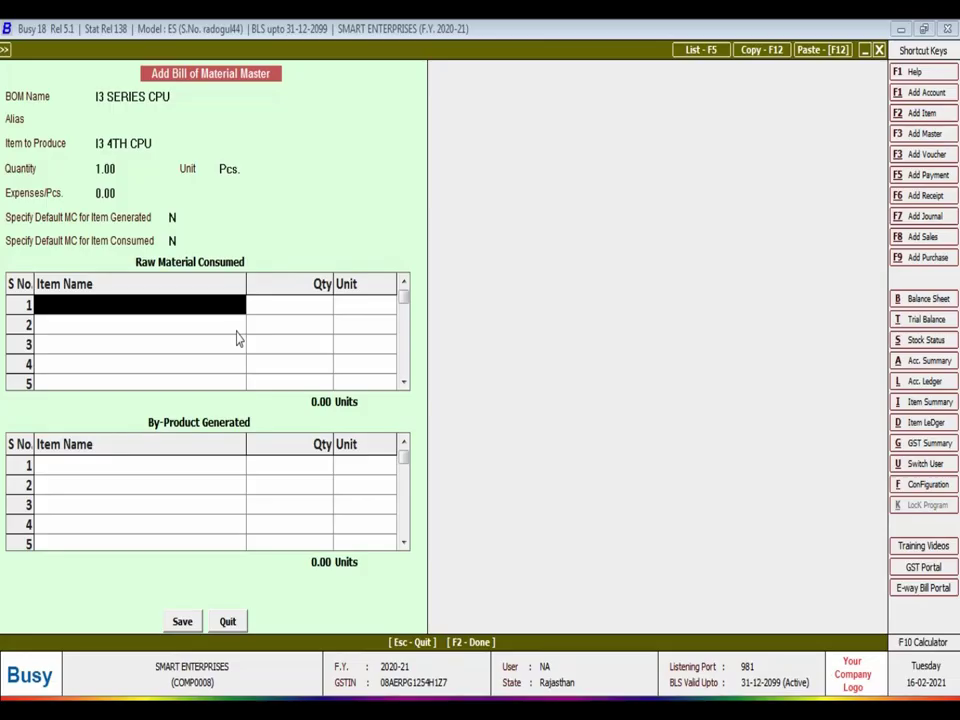
text(pR)
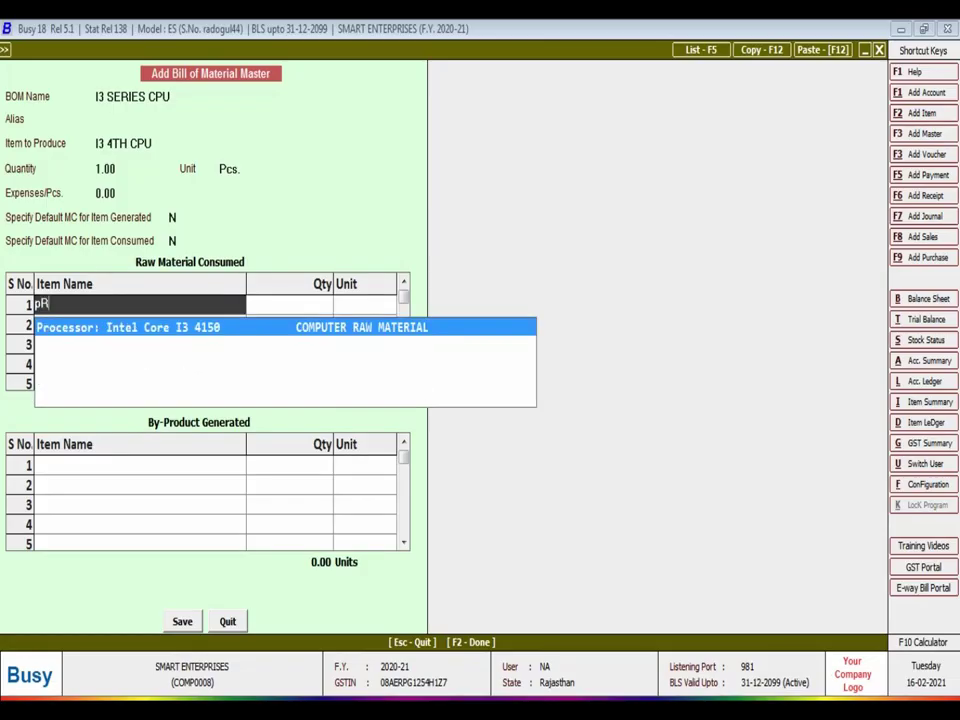
key(Return)
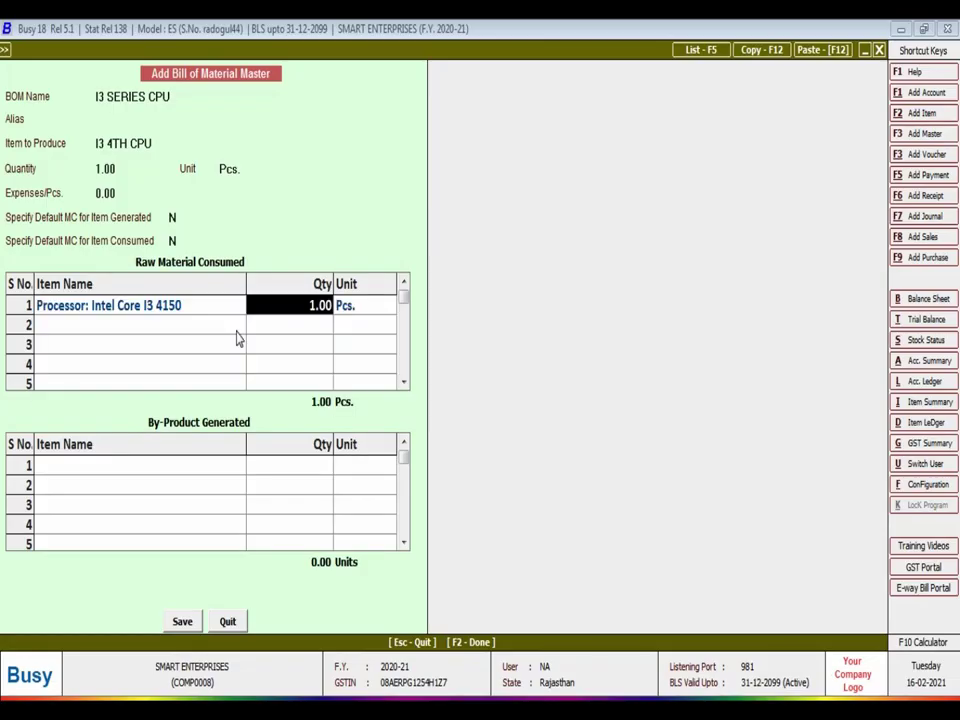
key(Return)
key(Return)
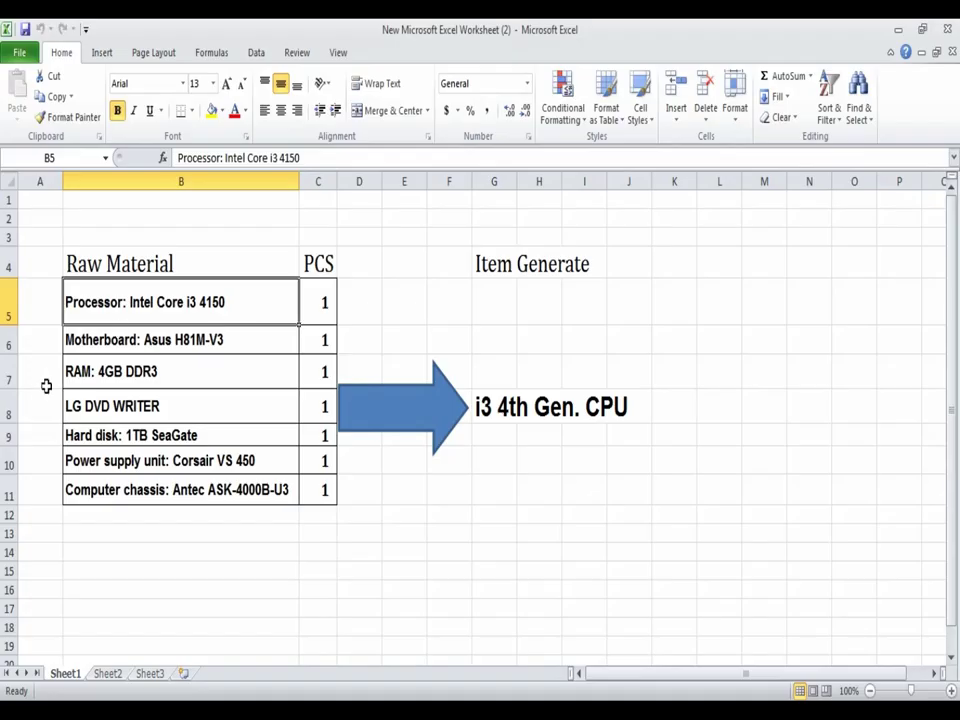
Step: Check the next part in Excel and add 1 Pcs. of Motherboard: Asus H81M-V3 as the second raw material in Busy
click(75, 339)
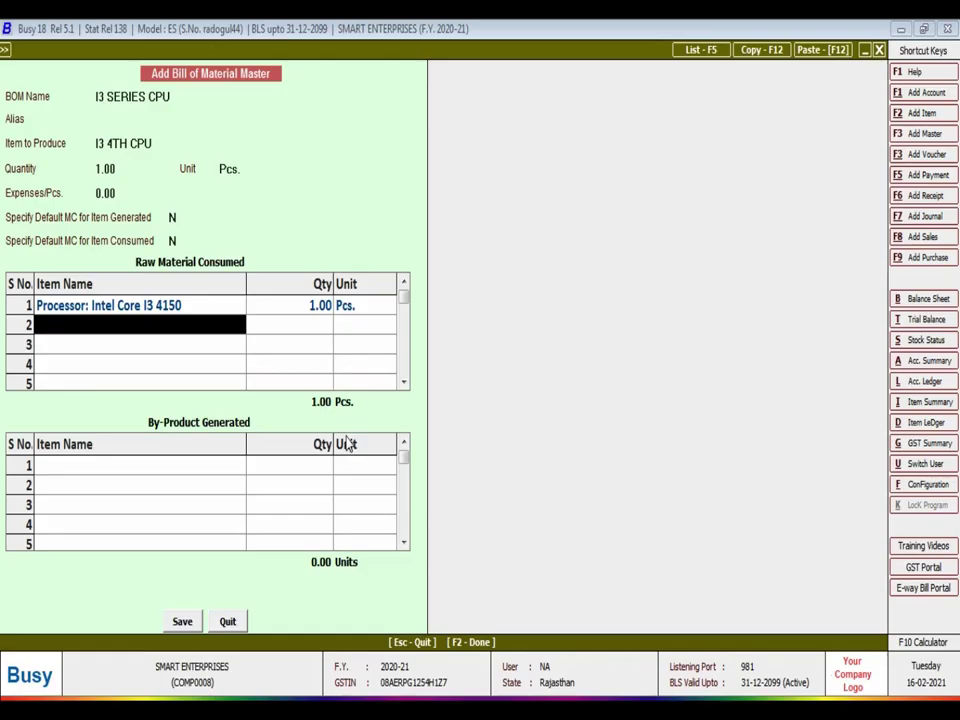
text(mot)
key(Return)
key(Return)
key(Return)
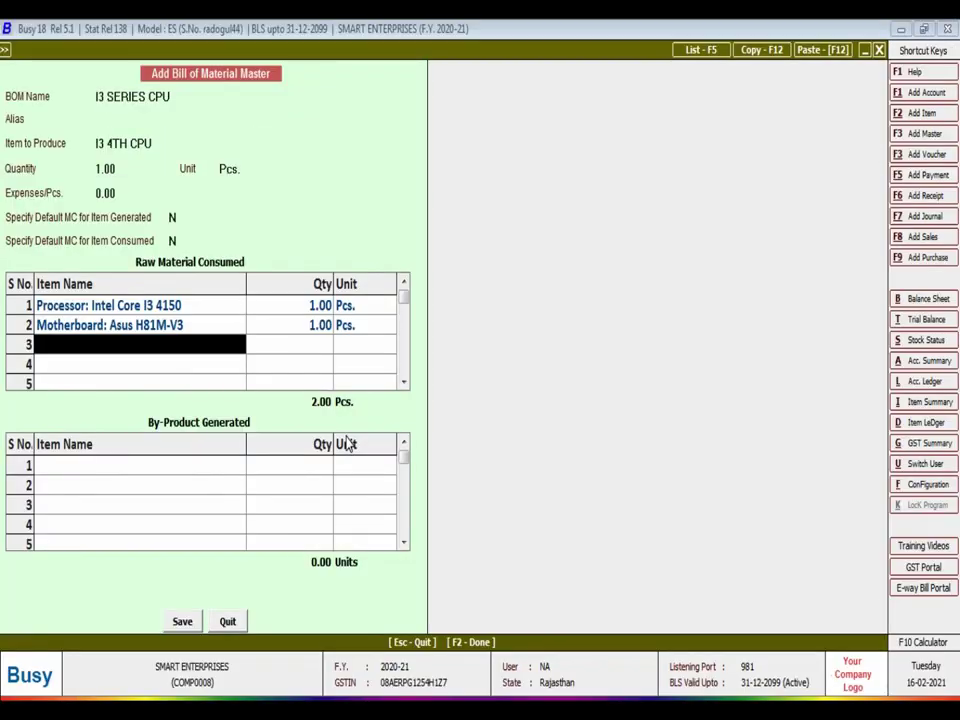
Step: Add 1 Pcs. of RAM: 4GB DDR3 as the third raw material consumed
text(r)
key(Return)
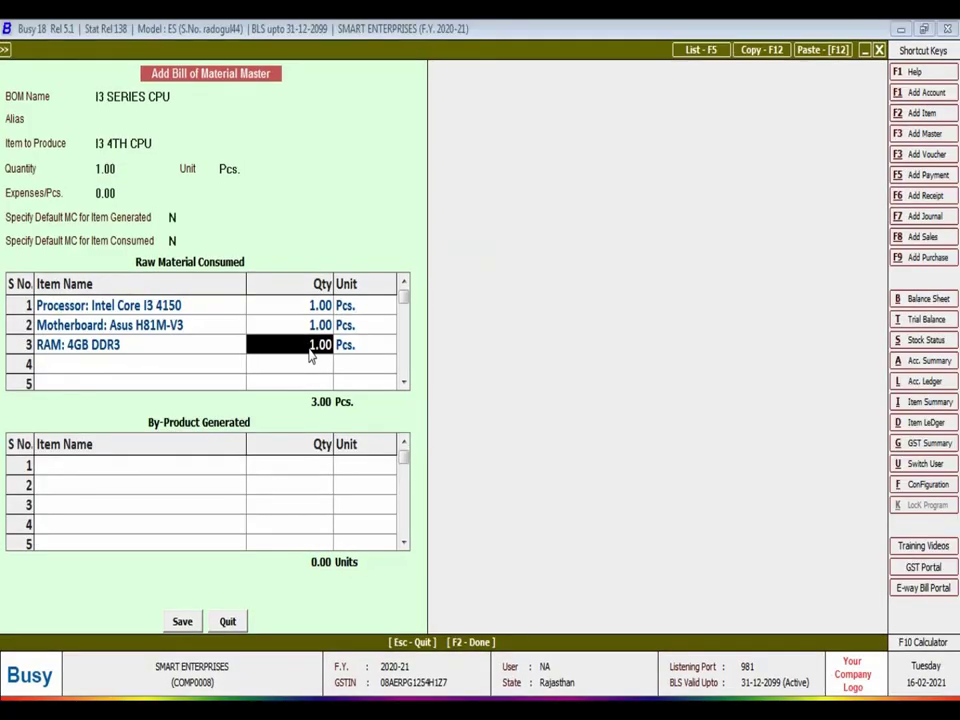
key(Return)
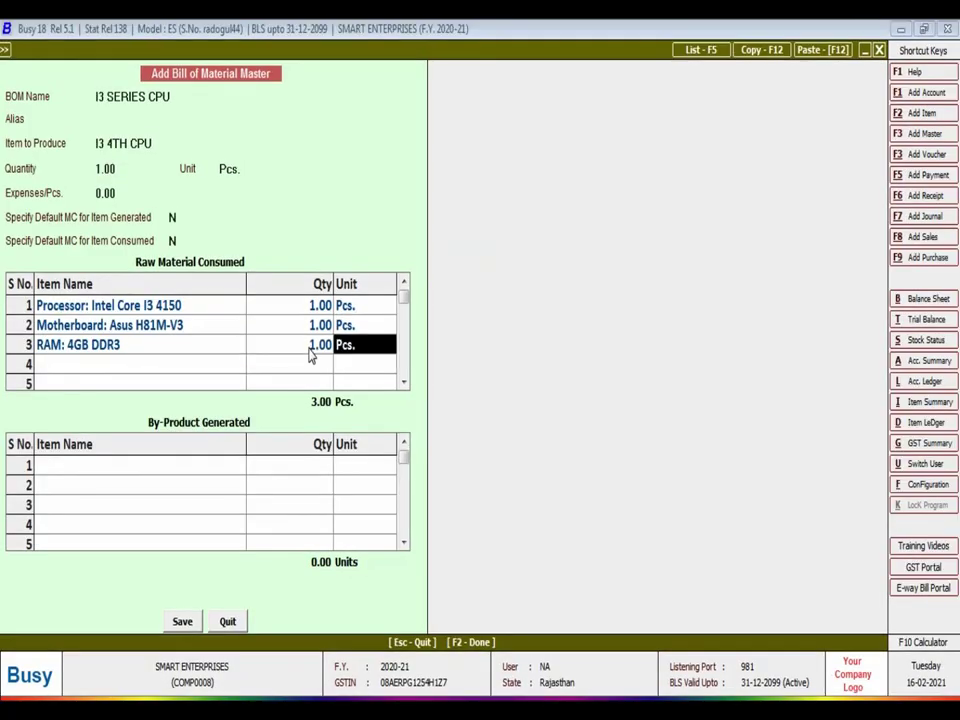
key(Return)
Step: Check the fourth part in Excel and add 1 Pcs. of LG DVD WRITER to the raw materials in Busy
key(alt+Tab)
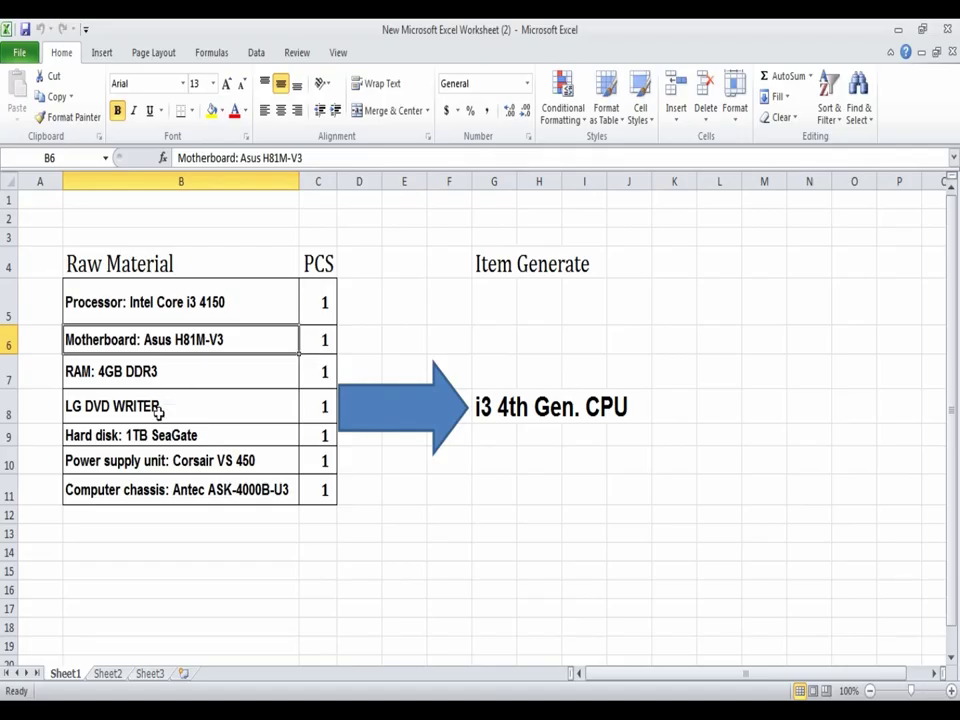
click(221, 418)
key(alt+Tab)
text(LG DVD WRITER)
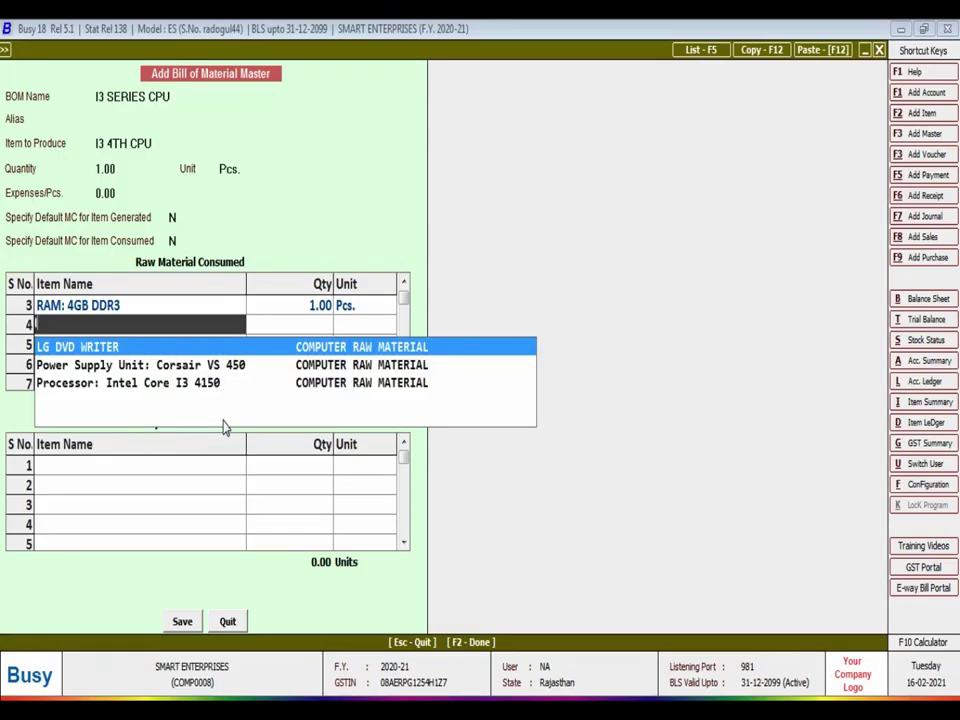
key(Return)
key(Return)
Step: Consult the Excel list again and add 1 Pcs. of Hard Disk: 1TB SeaGate as the fifth raw material in Busy
key(alt+Tab)
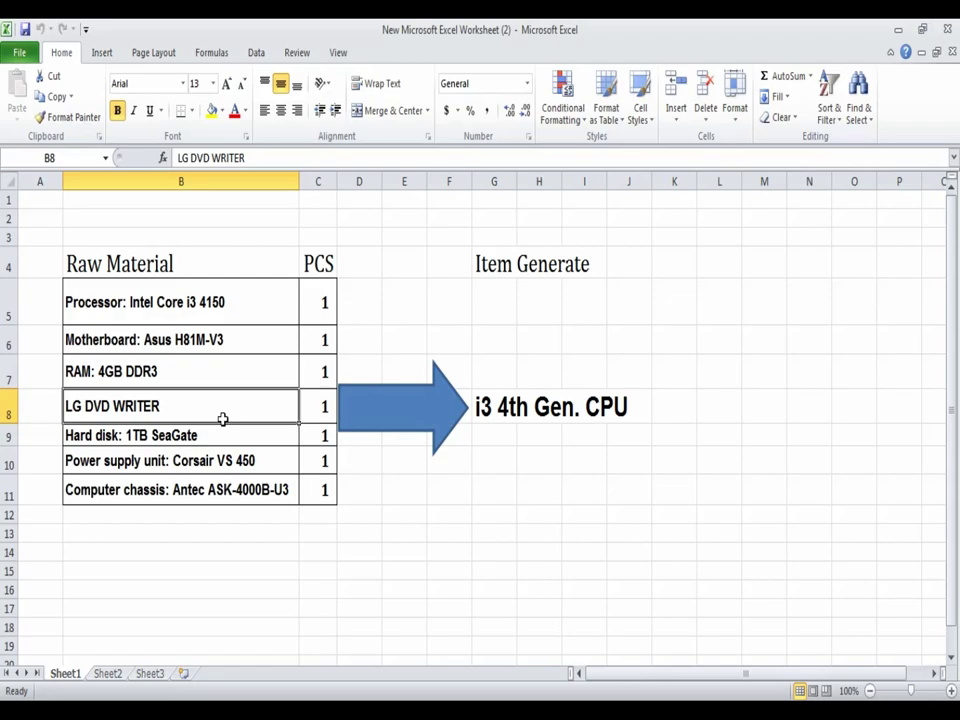
key(alt+Tab)
key(ctrl+v)
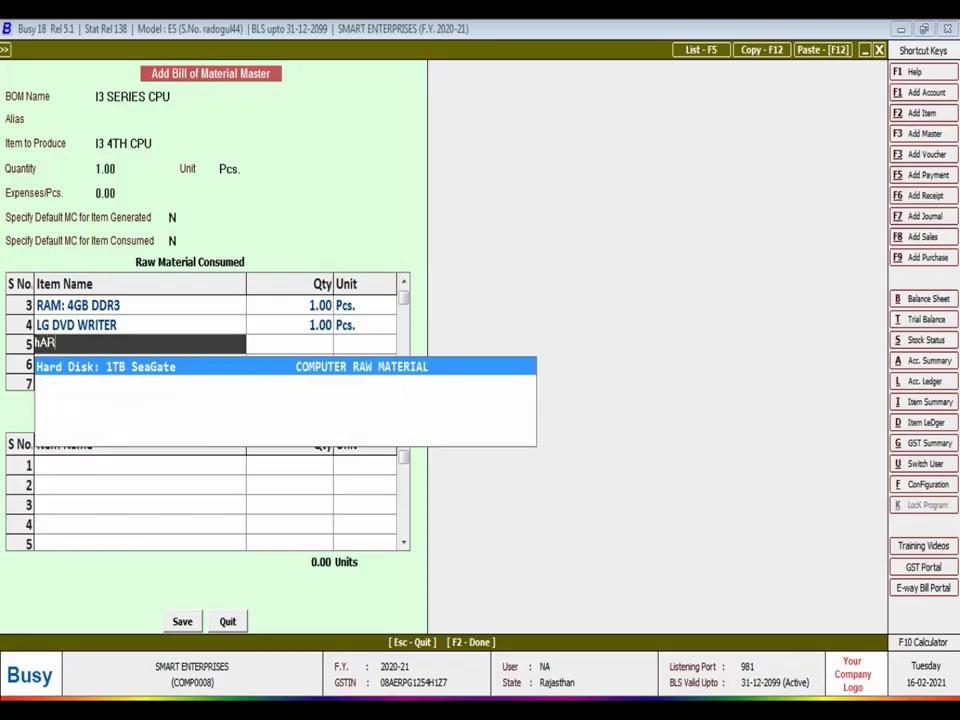
key(Return)
key(Return)
key(Return)
Step: Consult the Excel list and add 1 Pcs. of Power Supply Unit: Corsair VS 450 as the sixth raw material in Busy
key(alt+Tab)
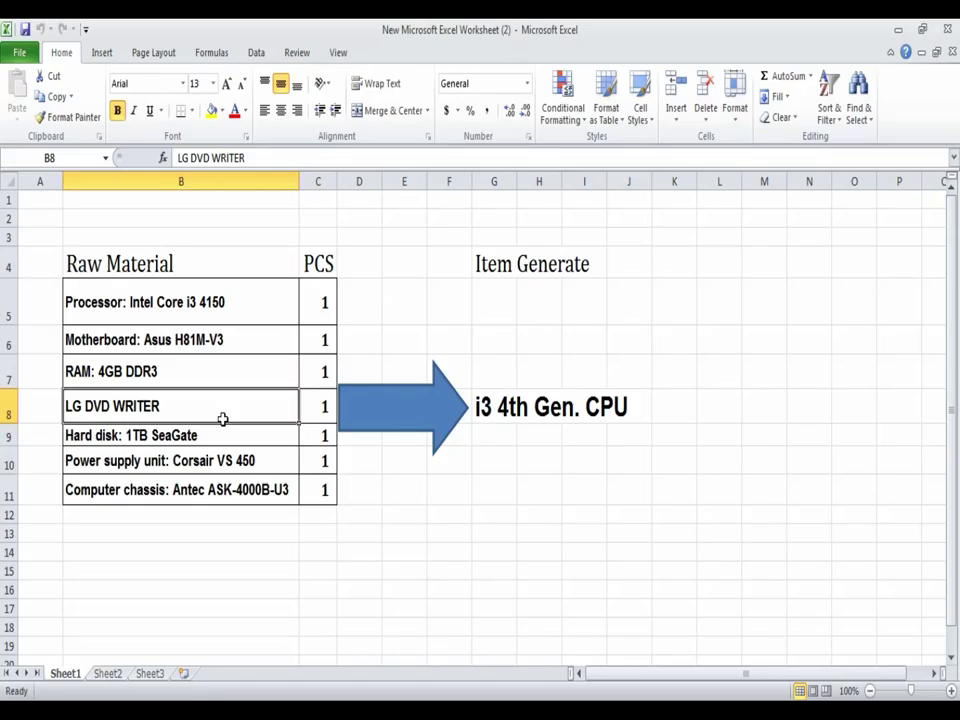
key(alt+Tab)
text(pOWE)
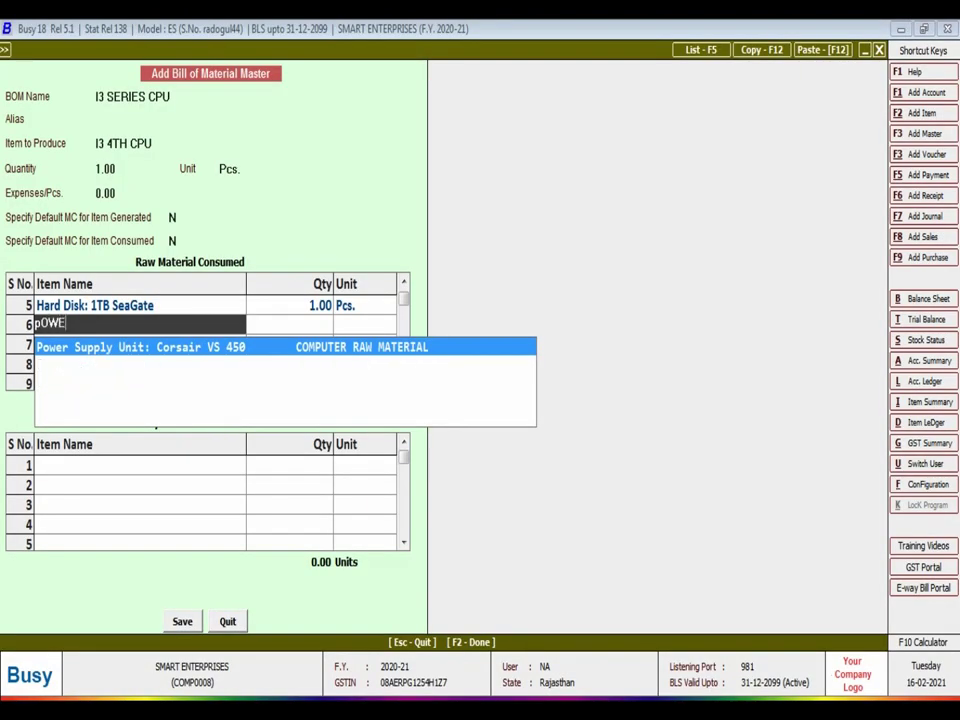
key(Return)
key(Return)
Step: Add 1 Pcs. of Computer Chassis: Antec ASK-4000B-U3 as the seventh raw material, and save and close the bill of material
key(alt+Tab)
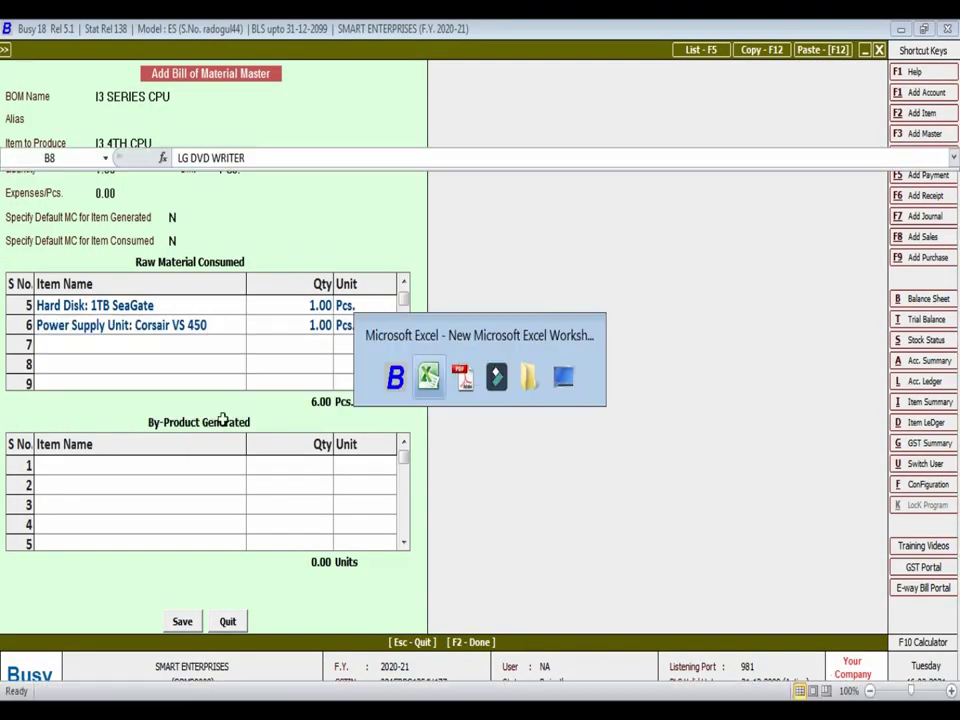
key(alt+Tab)
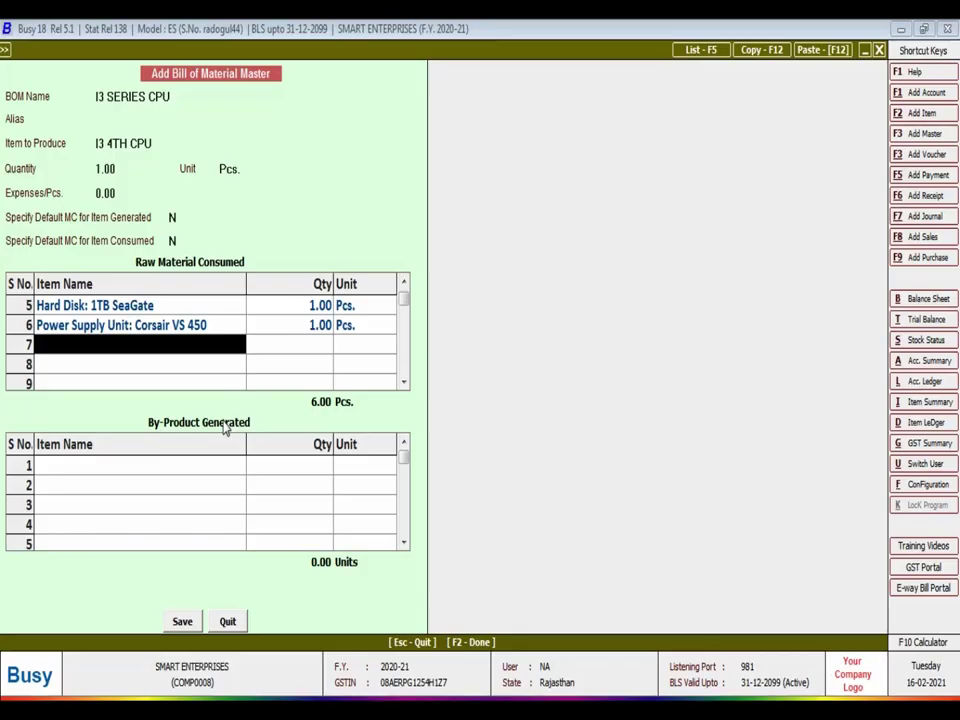
text(cO)
key(Return)
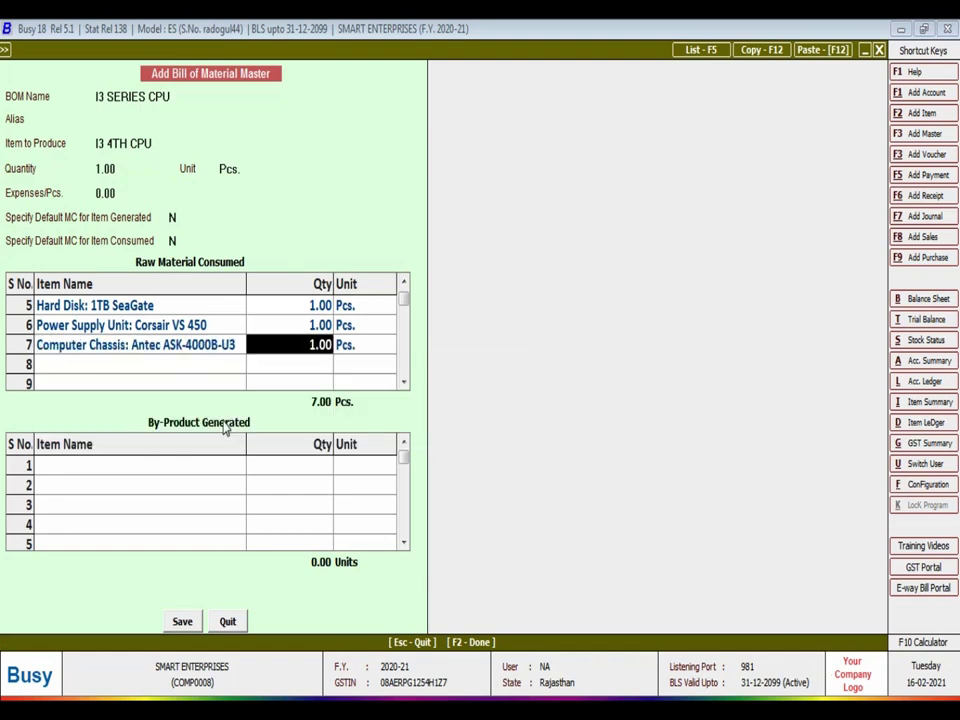
key(Return)
key(Return)
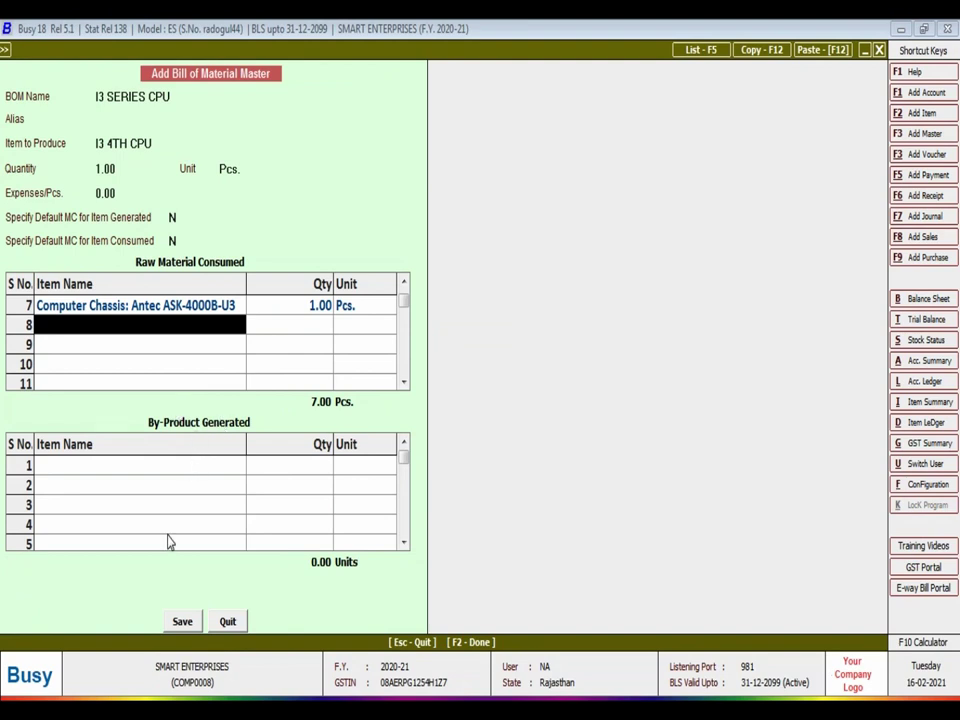
click(182, 622)
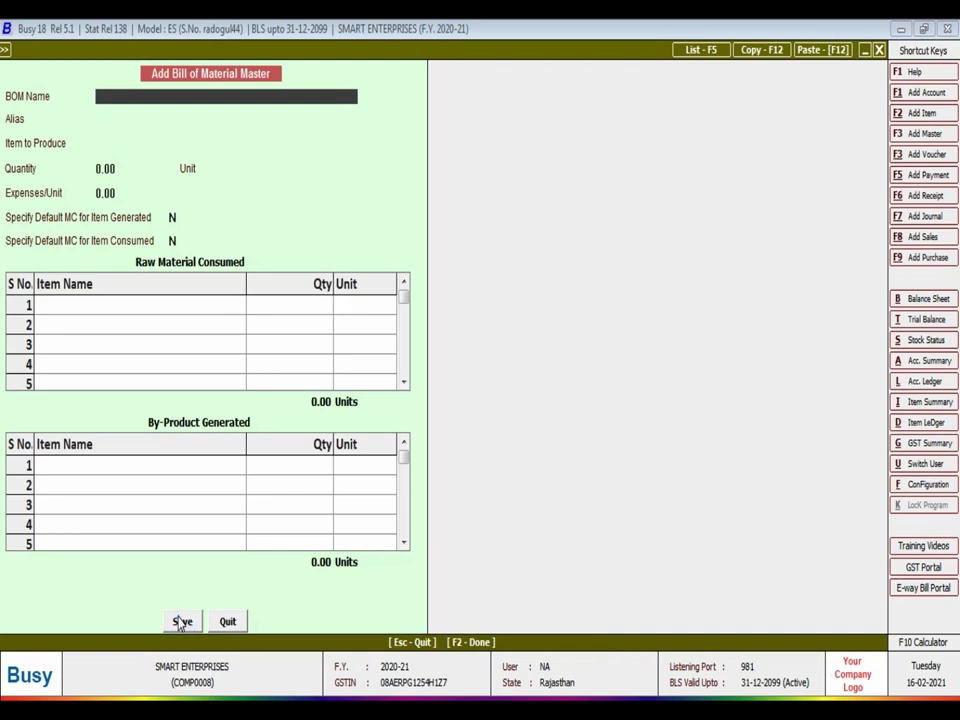
key(Escape)
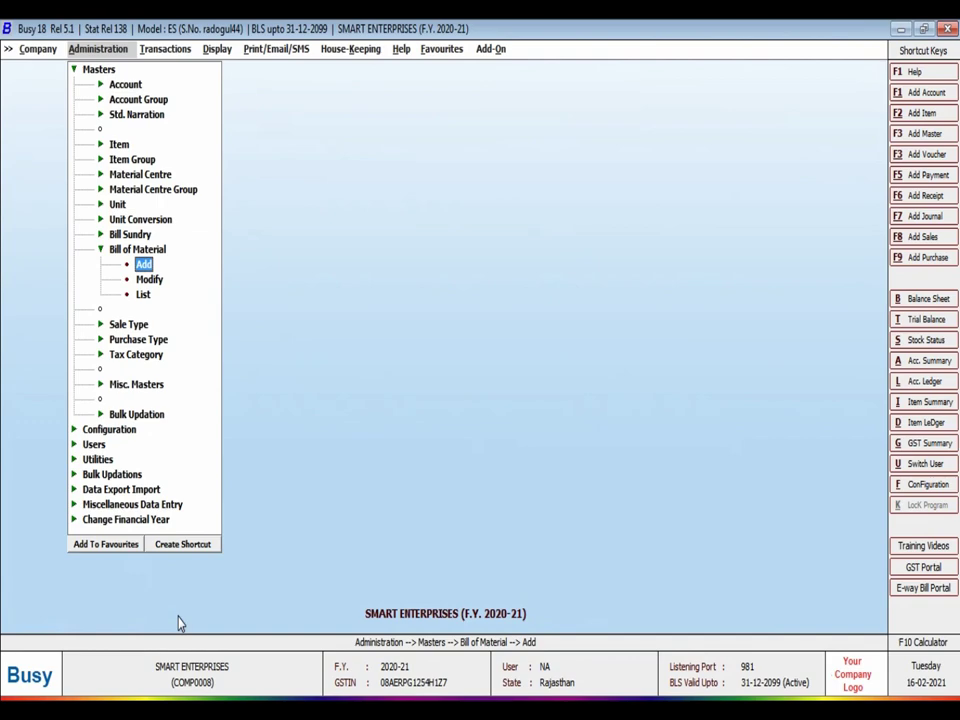
Step: Open a new production voucher for entry
key(Right)
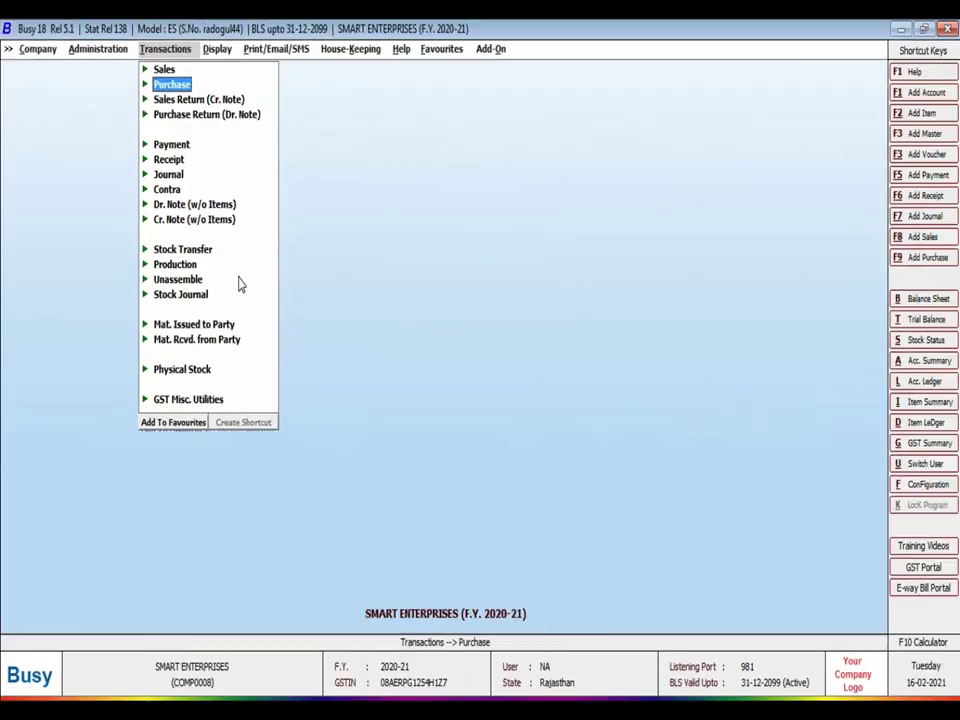
key(Down)
key(Down)
key(Down)
key(Down)
key(Down)
key(Down)
key(Down)
key(Down)
key(Down)
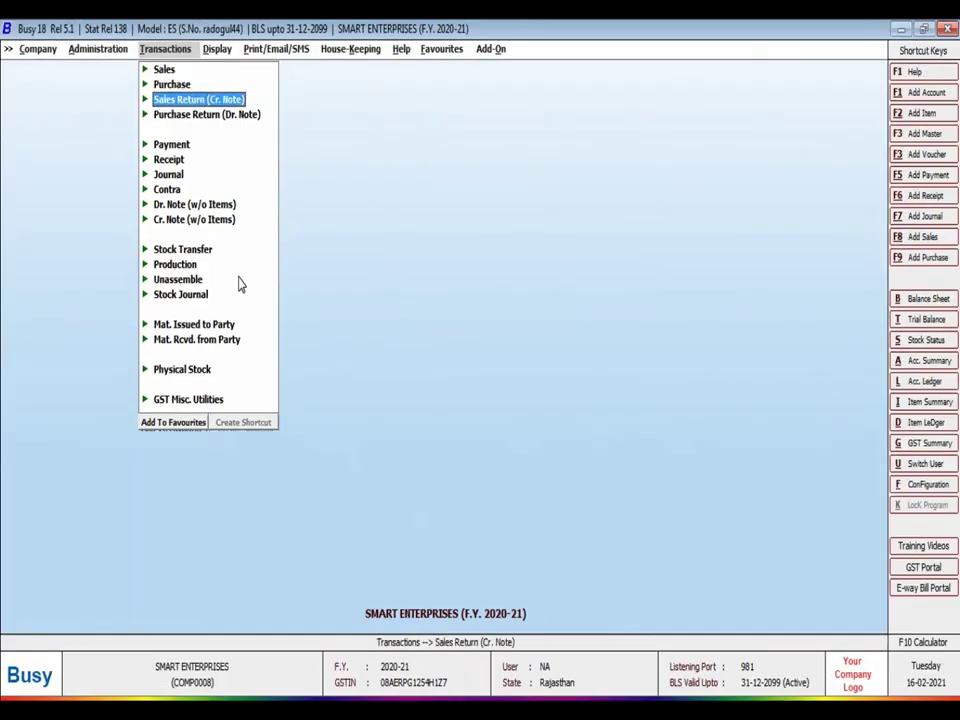
key(Down)
key(Return)
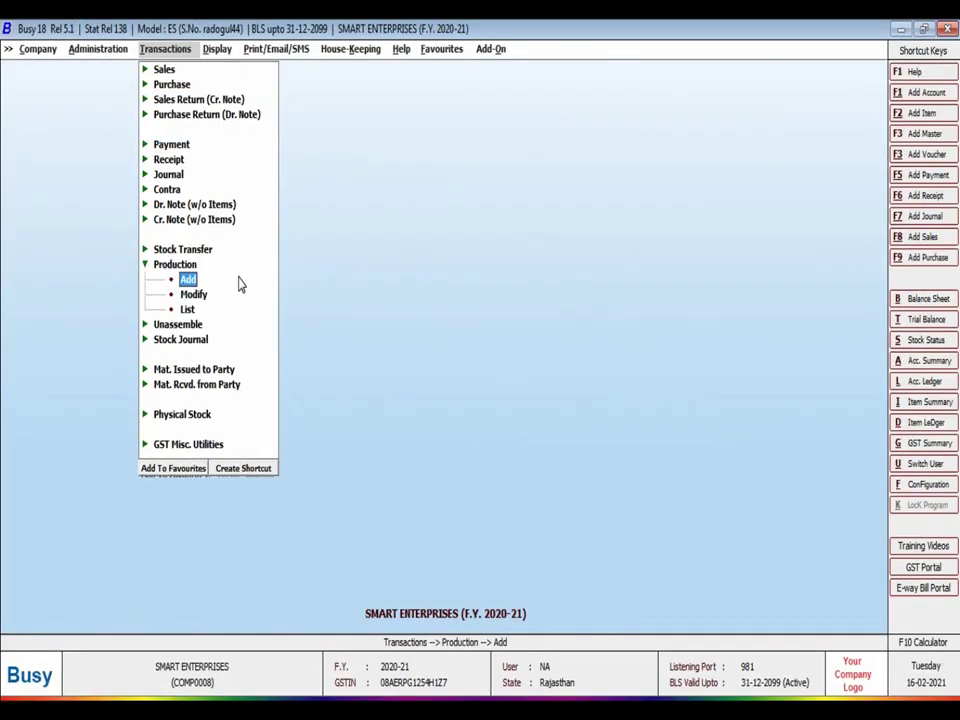
key(Return)
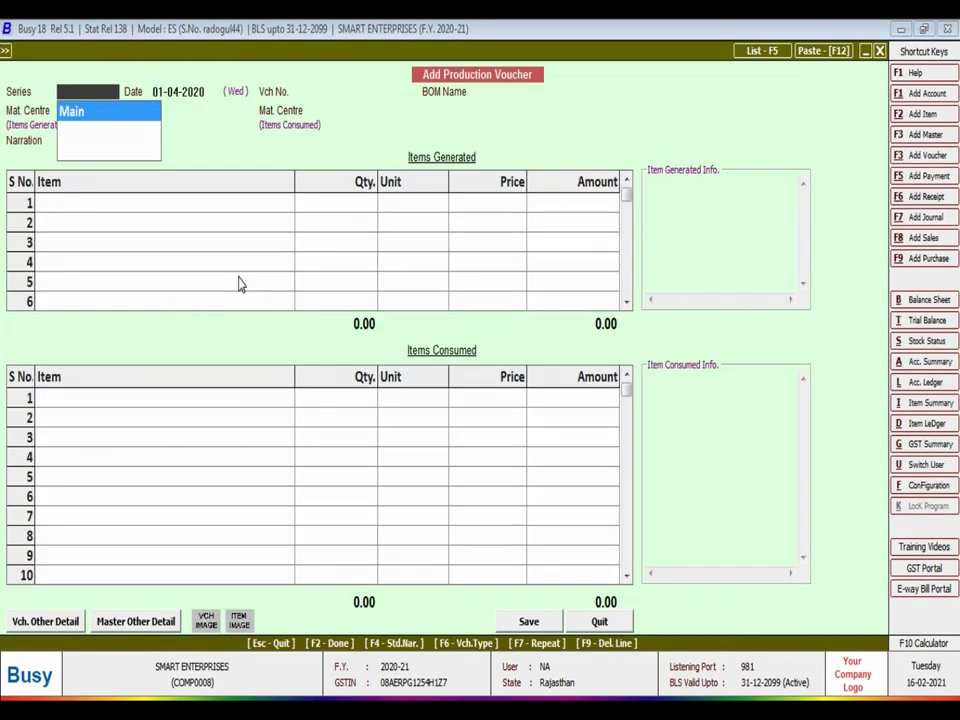
Step: Set the production voucher's series to Main, its date to 02-02-2021 and its BOM name to I3 SERIES CPU
key(Return)
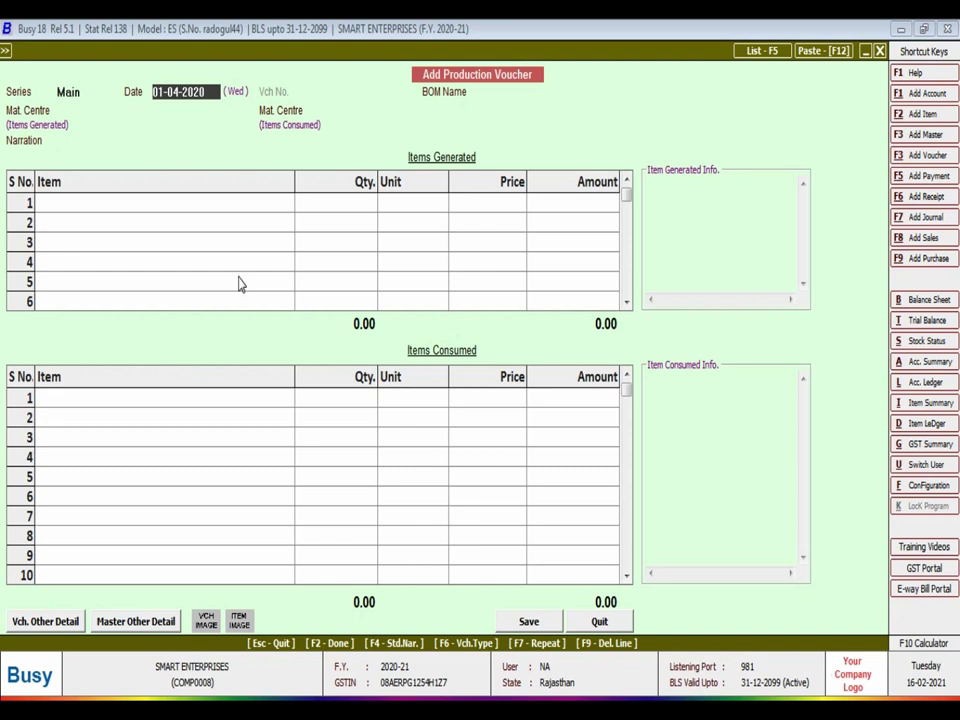
text(2.2)
key(Return)
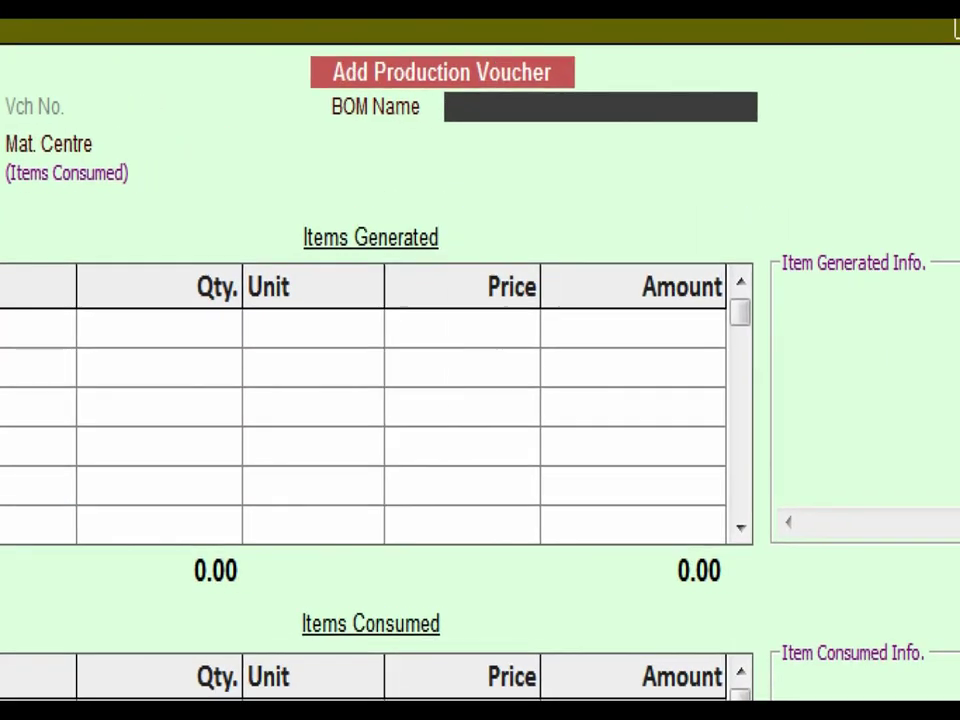
click(515, 90)
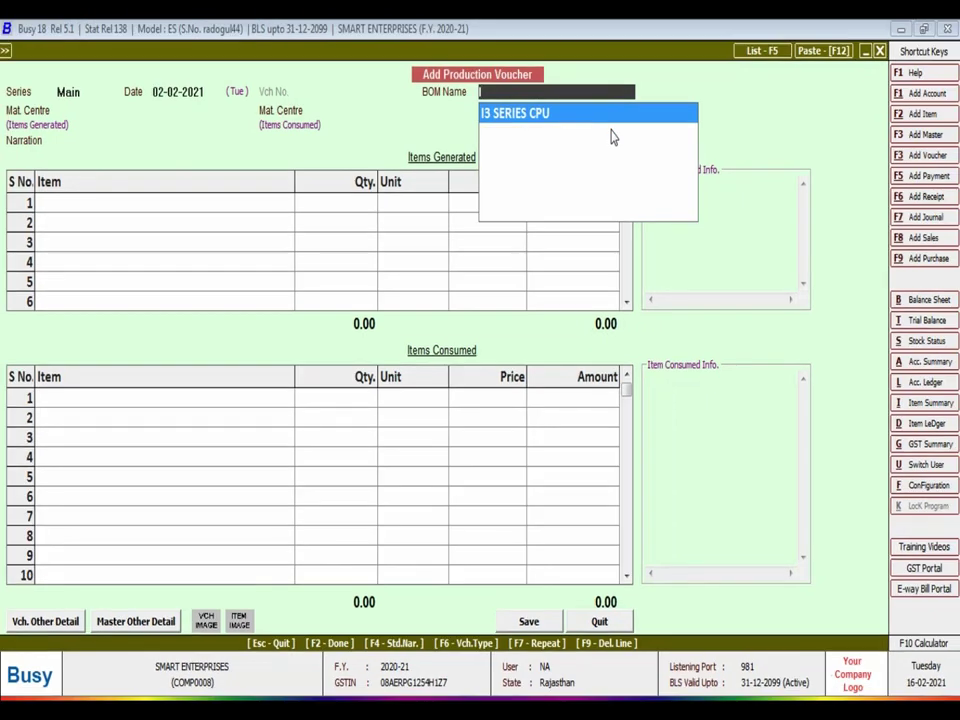
key(Return)
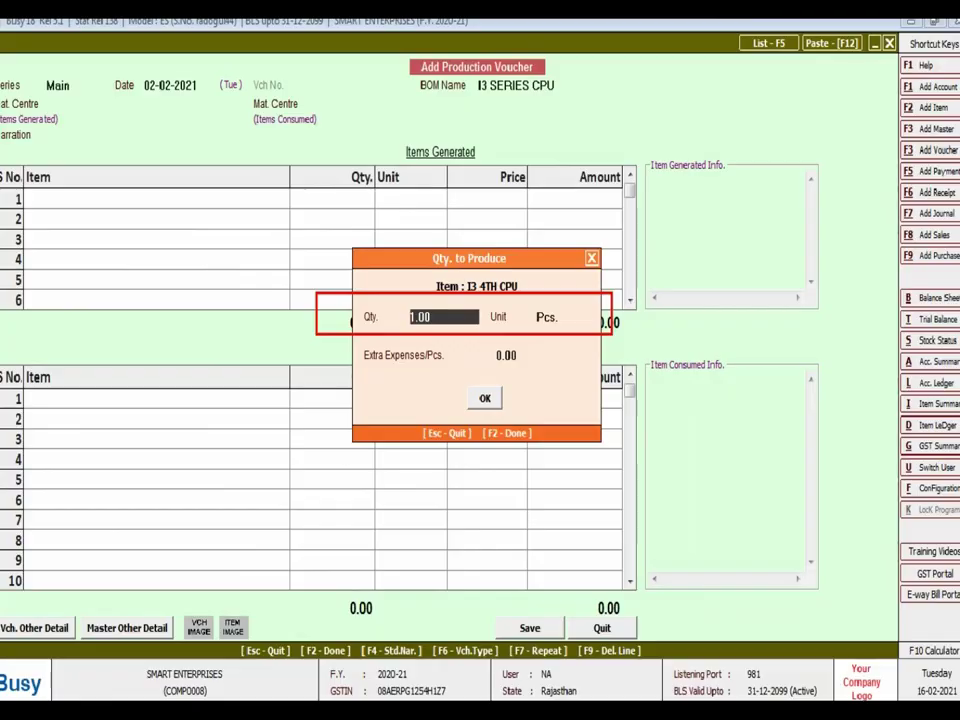
Step: Set the quantity to produce to 3 Pcs. with extra expenses of 400 per piece, and fill the voucher from the bill of material
text(3)
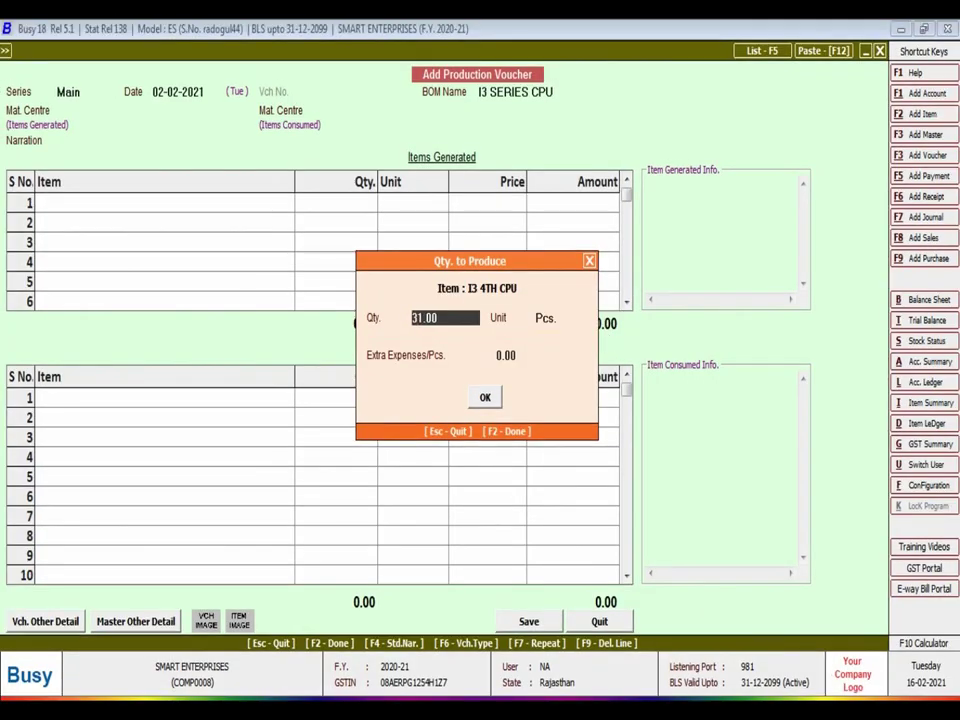
key(Delete)
key(Return)
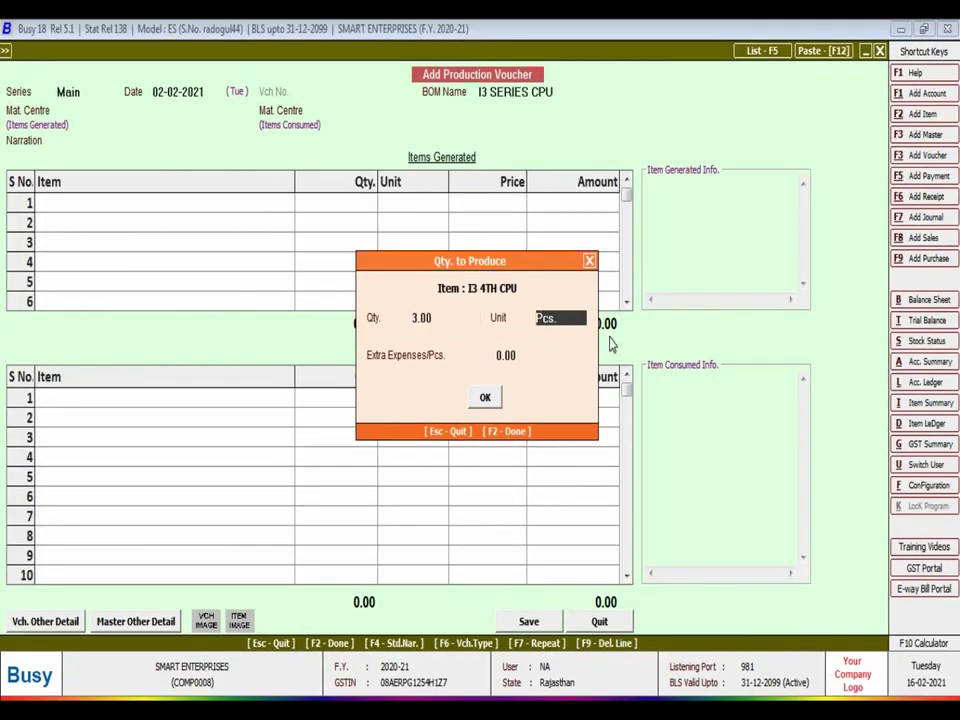
key(Return)
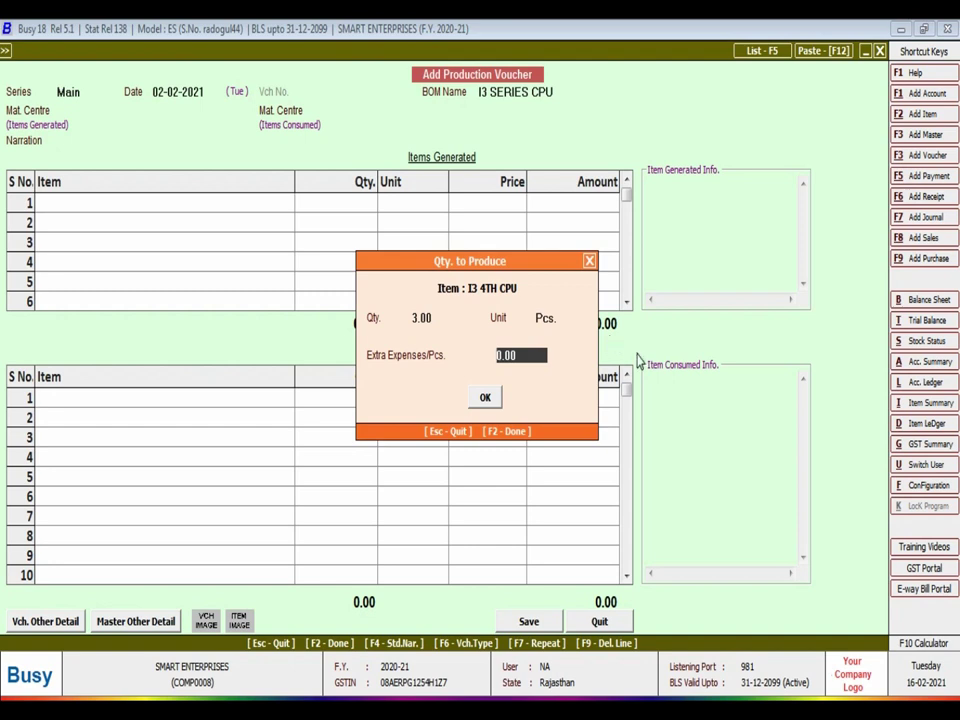
drag(528, 356, 475, 360)
text(400)
key(Return)
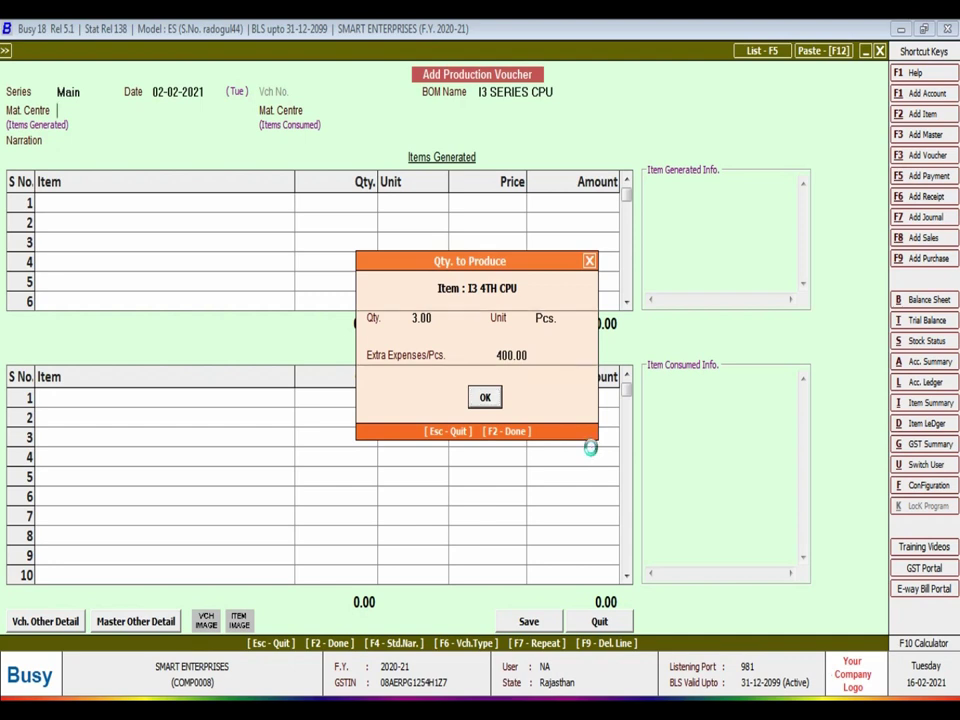
key(Return)
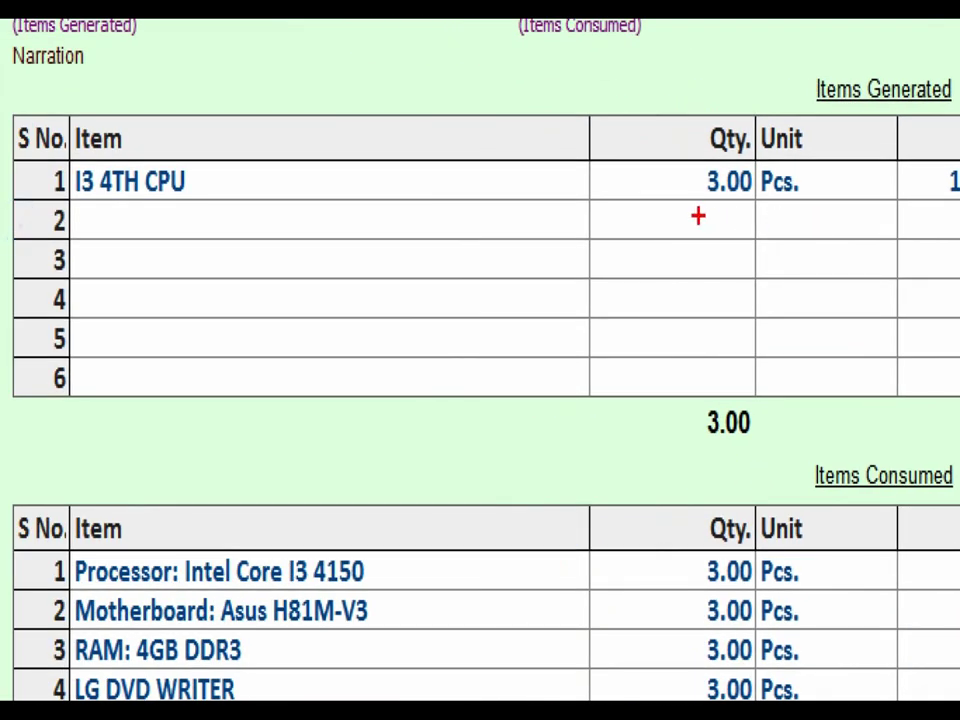
click(347, 219)
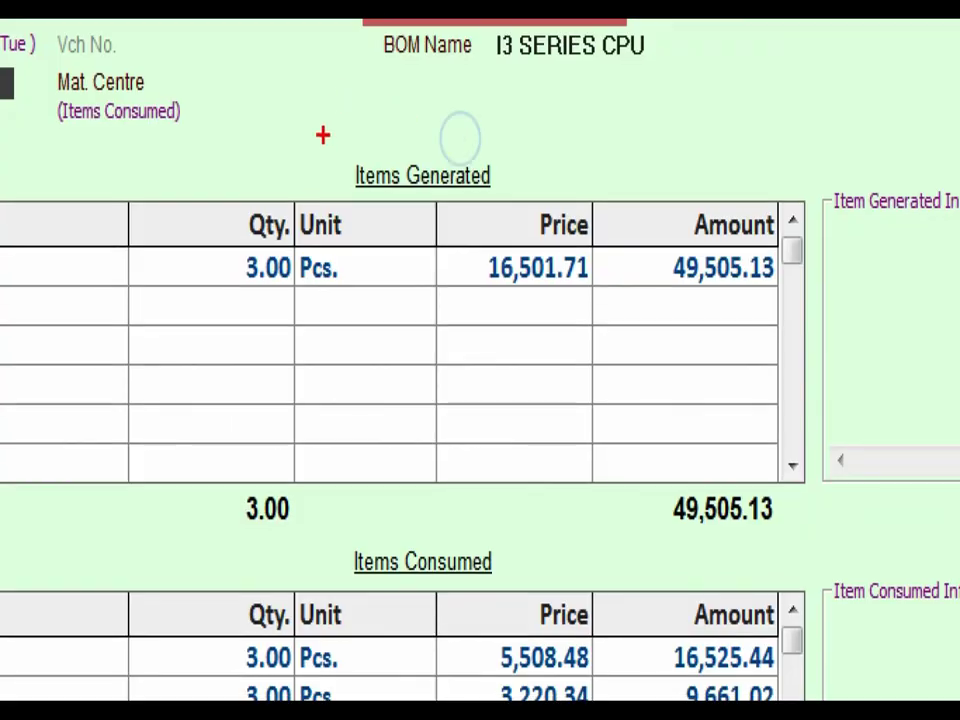
mouse_move(298, 122)
mouse_down()
mouse_move(390, 176)
mouse_move(531, 218)
mouse_up()
drag(105, 265, 355, 178)
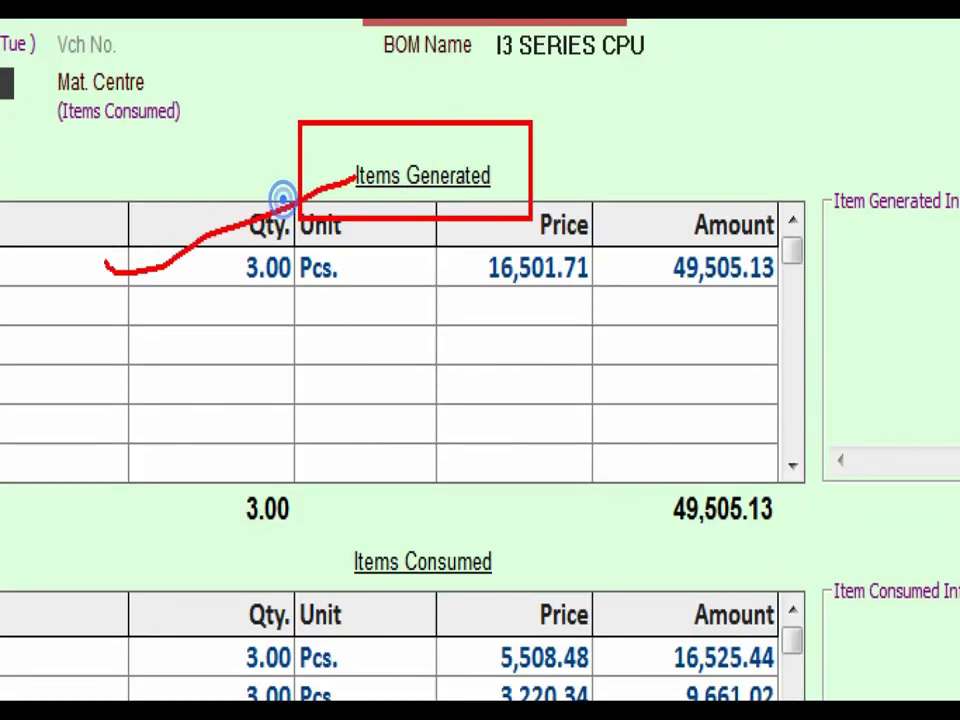
drag(321, 521, 546, 603)
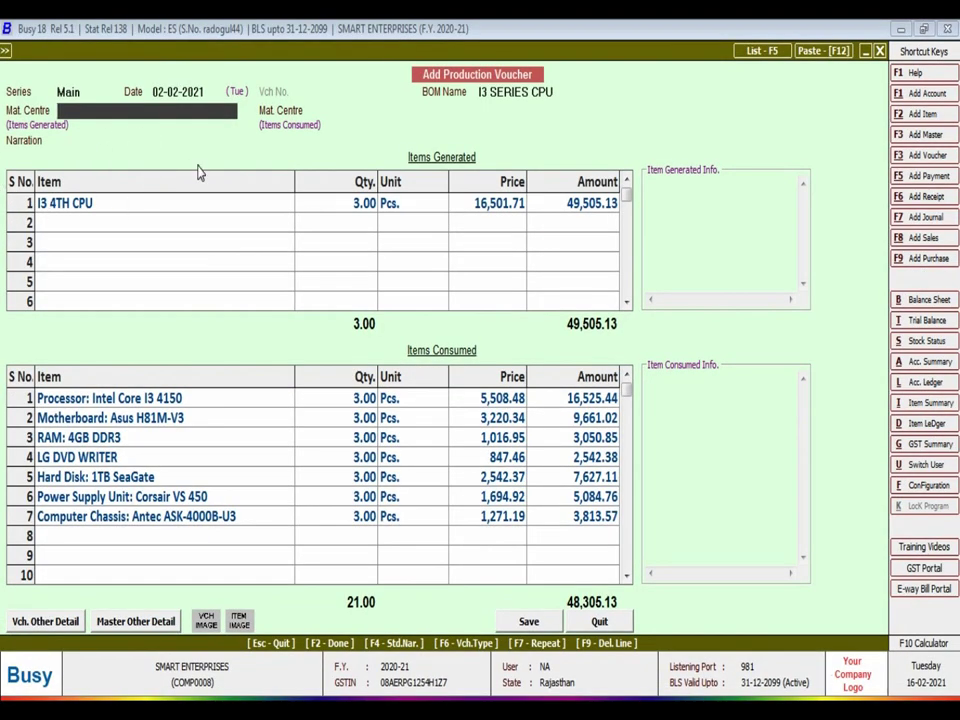
Step: Set Main Store as the material centre for both generated and consumed items, then save and close the production voucher
key(Return)
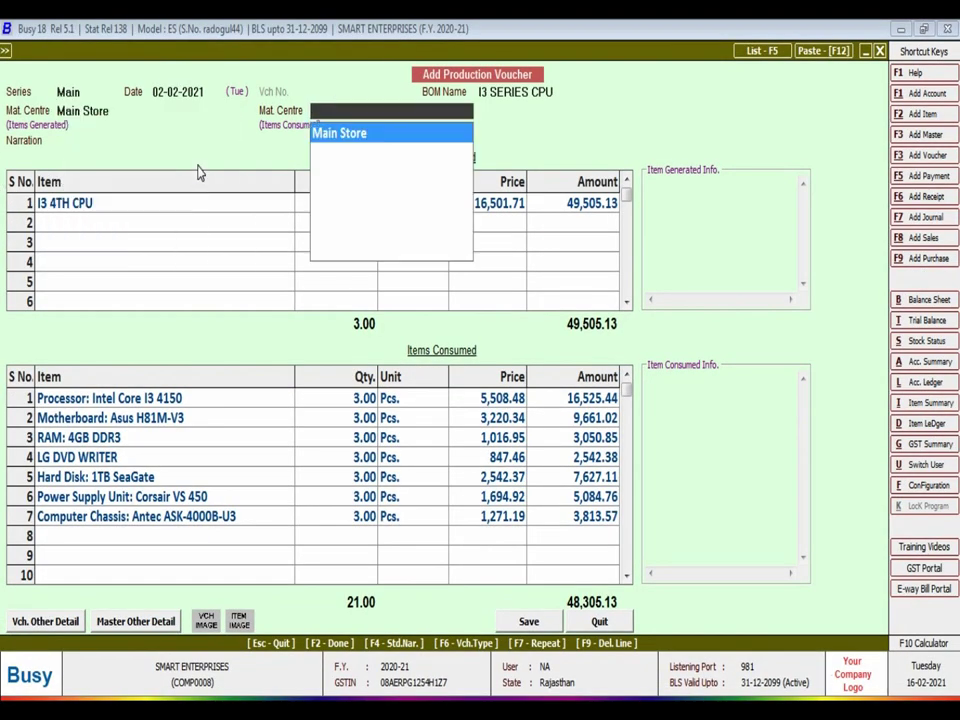
key(Return)
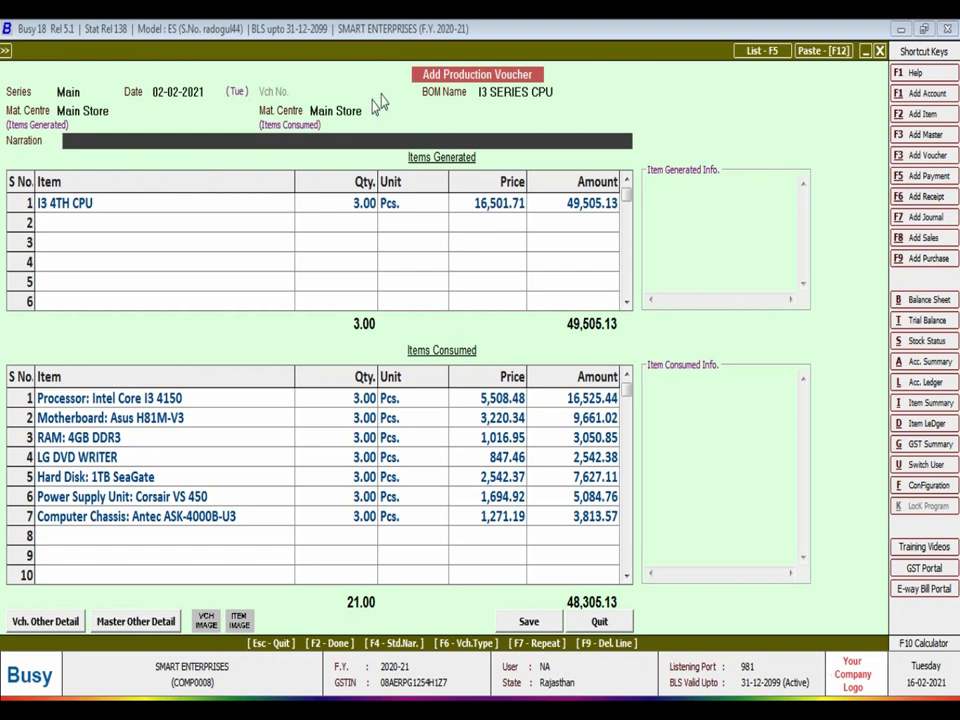
click(529, 622)
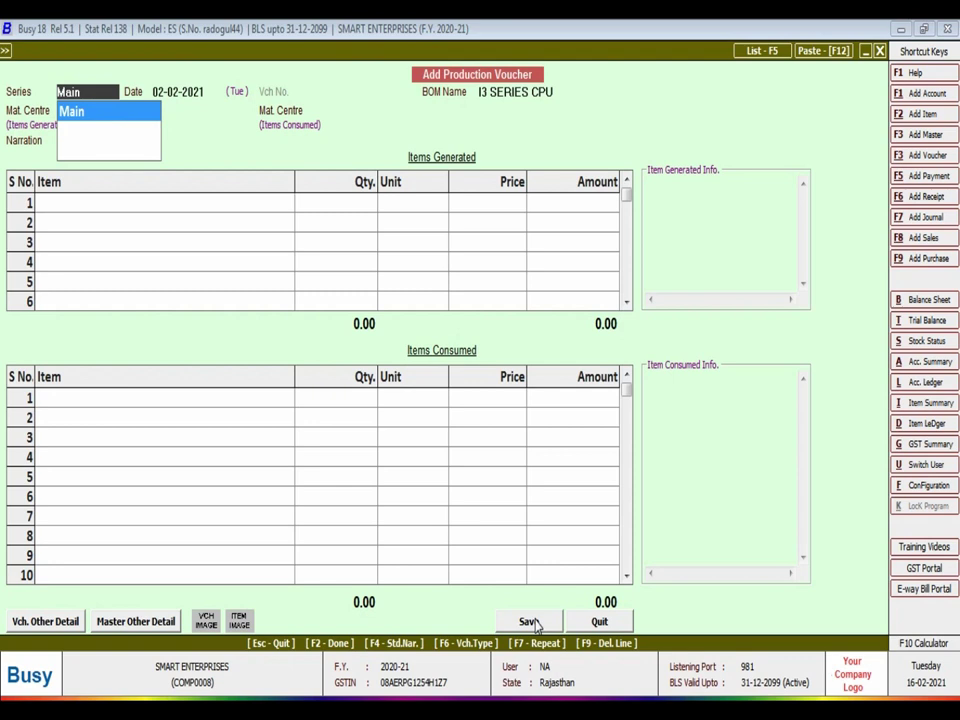
key(Escape)
key(Escape)
key(Escape)
key(Escape)
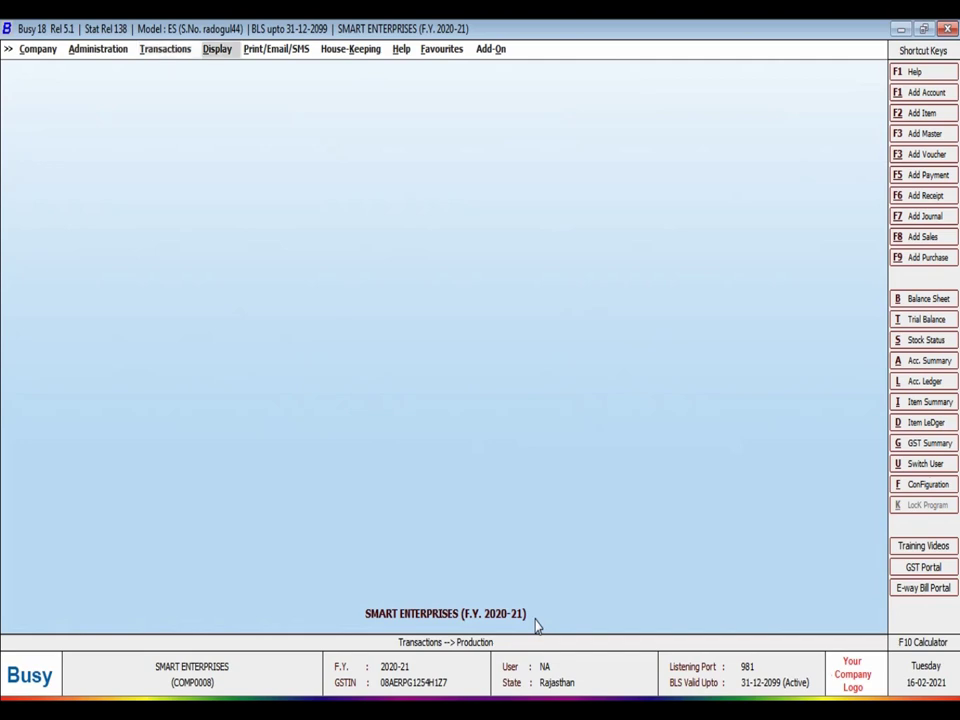
Step: Open the alphabetical closing stock status report with balances only for the Main Store
click(215, 50)
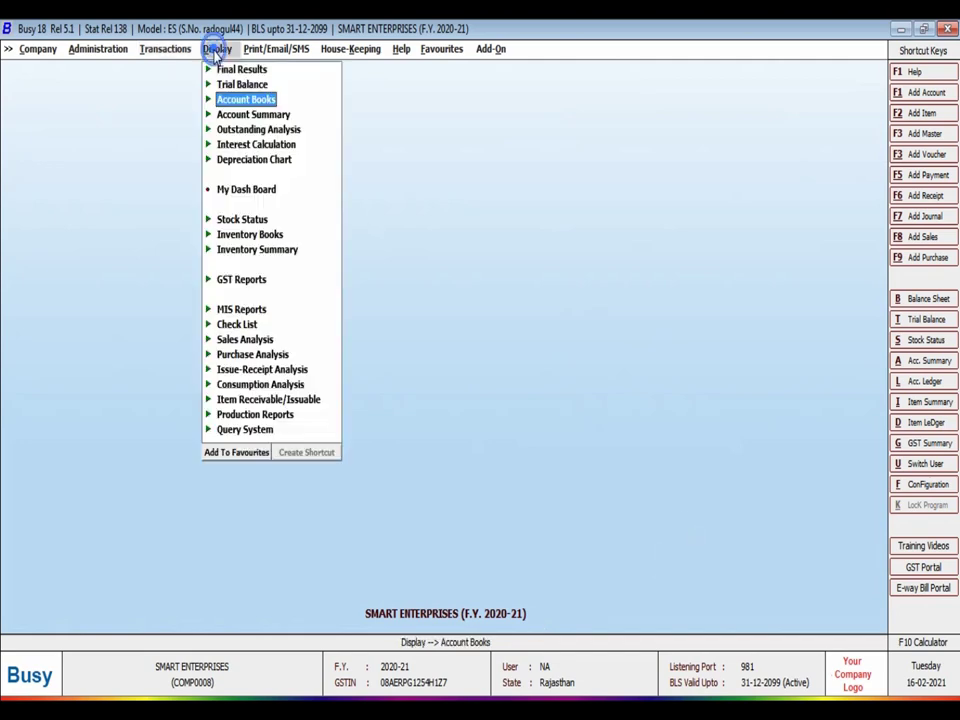
key(Down)
key(Down)
key(Down)
key(Down)
key(Down)
key(Down)
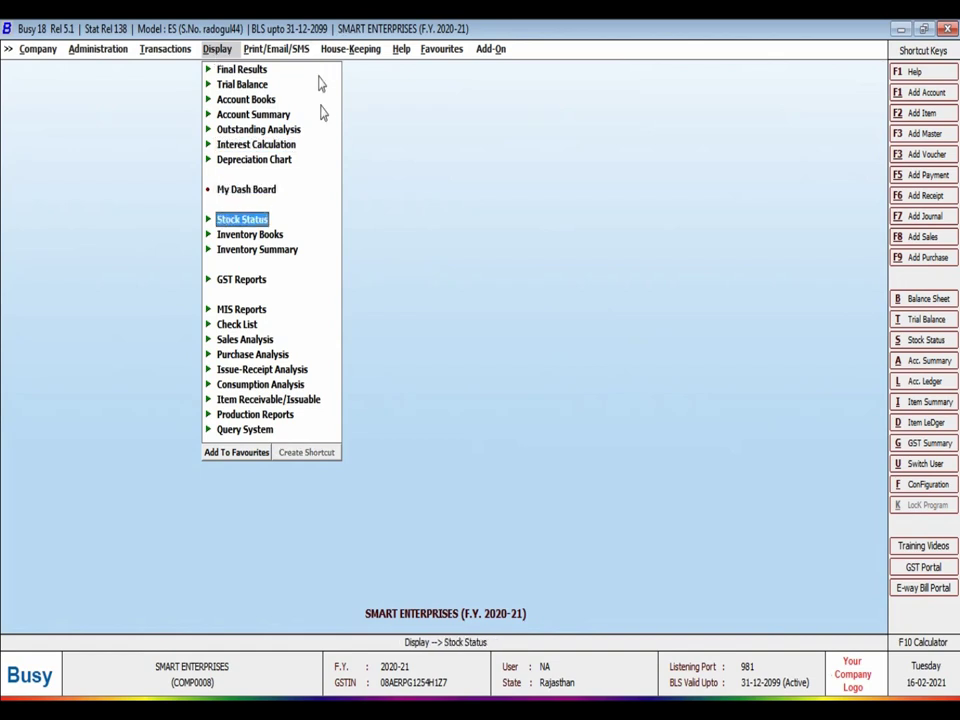
key(Return)
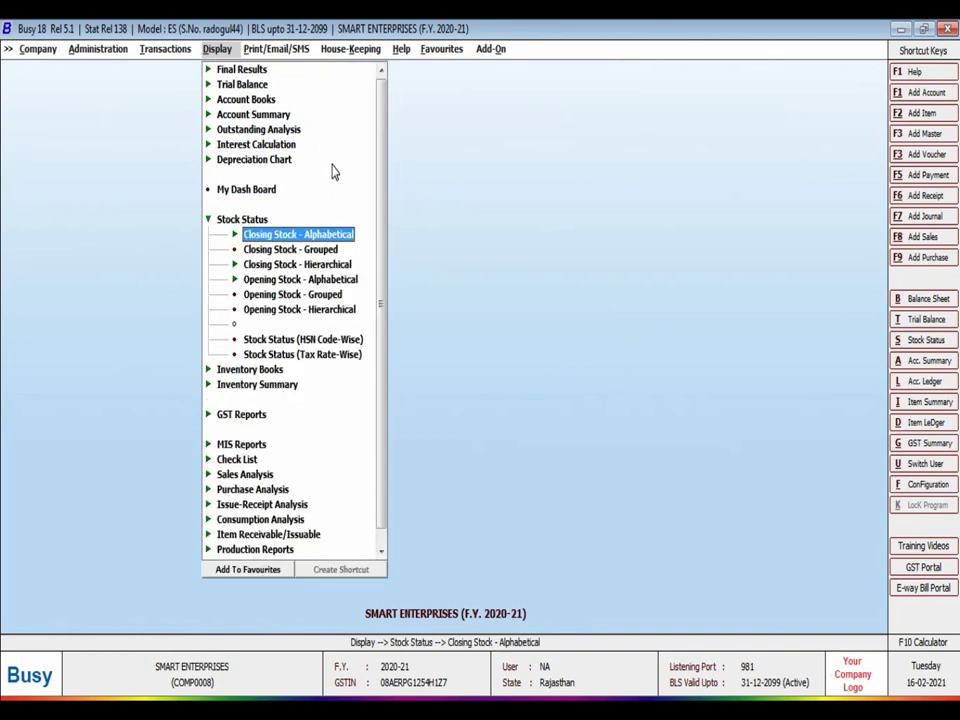
key(Return)
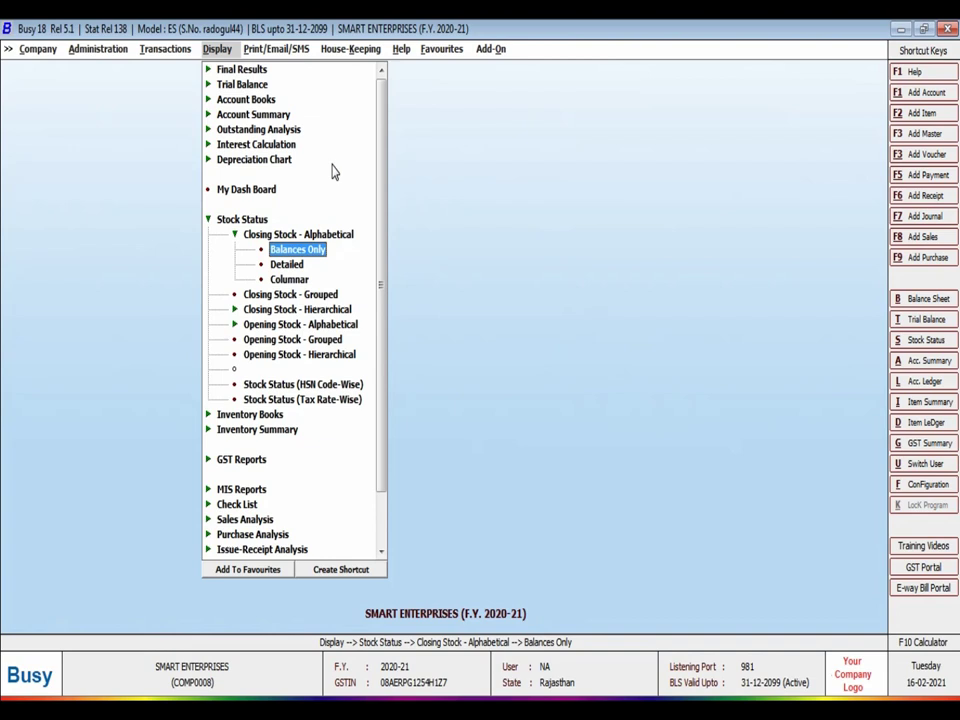
key(Return)
key(Return)
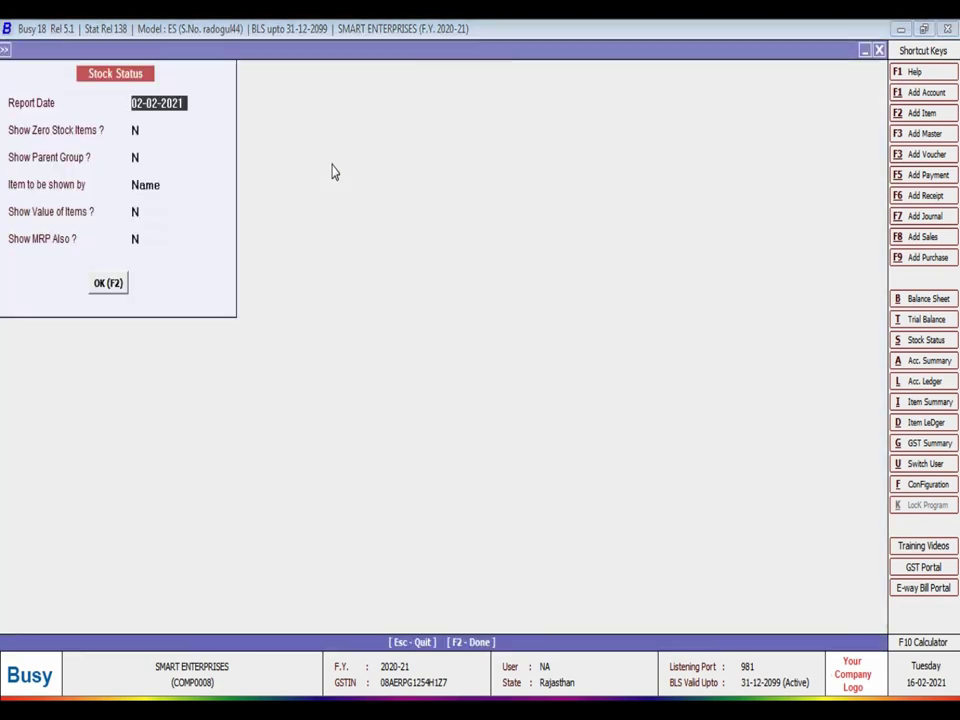
Step: Generate the stock status report as of 02-02-2021 by item name, with the value of items shown
key(Return)
key(Return)
key(Return)
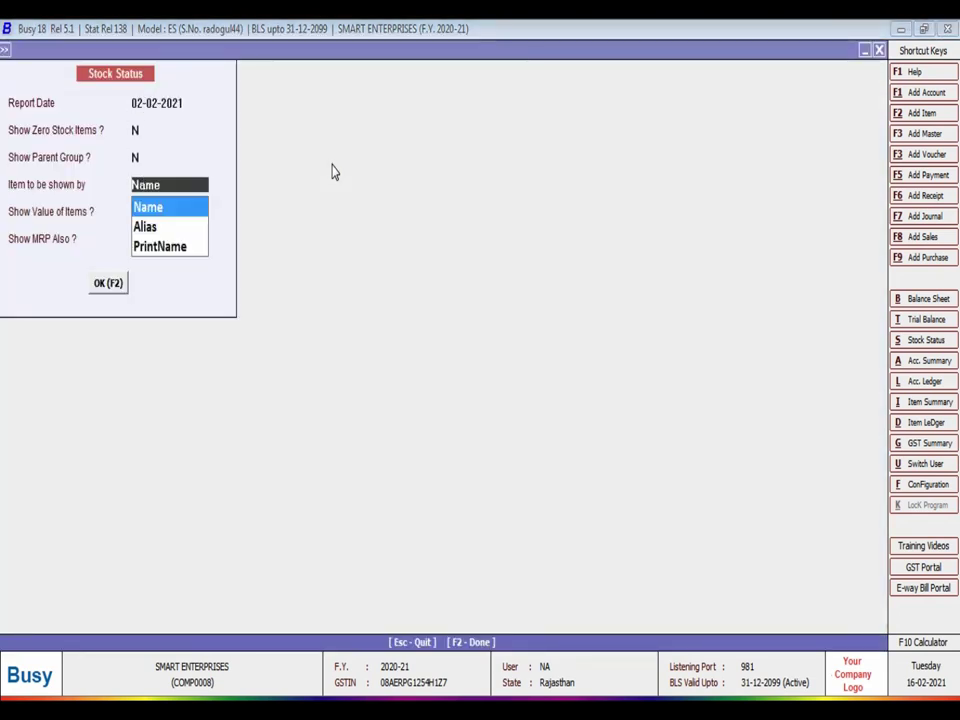
key(Return)
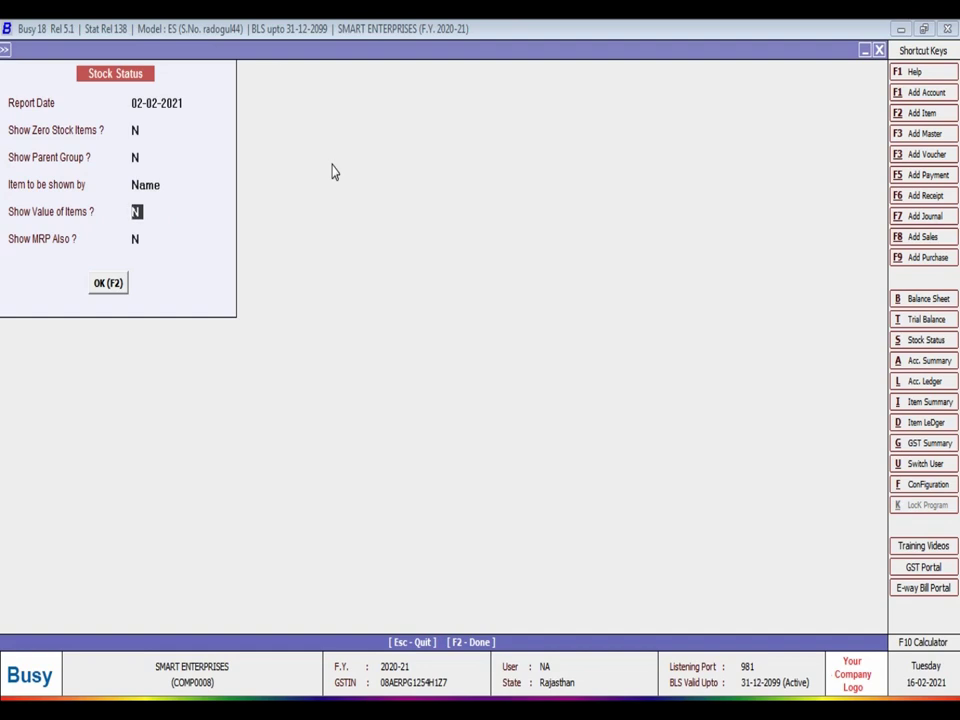
text(y)
key(Return)
key(Return)
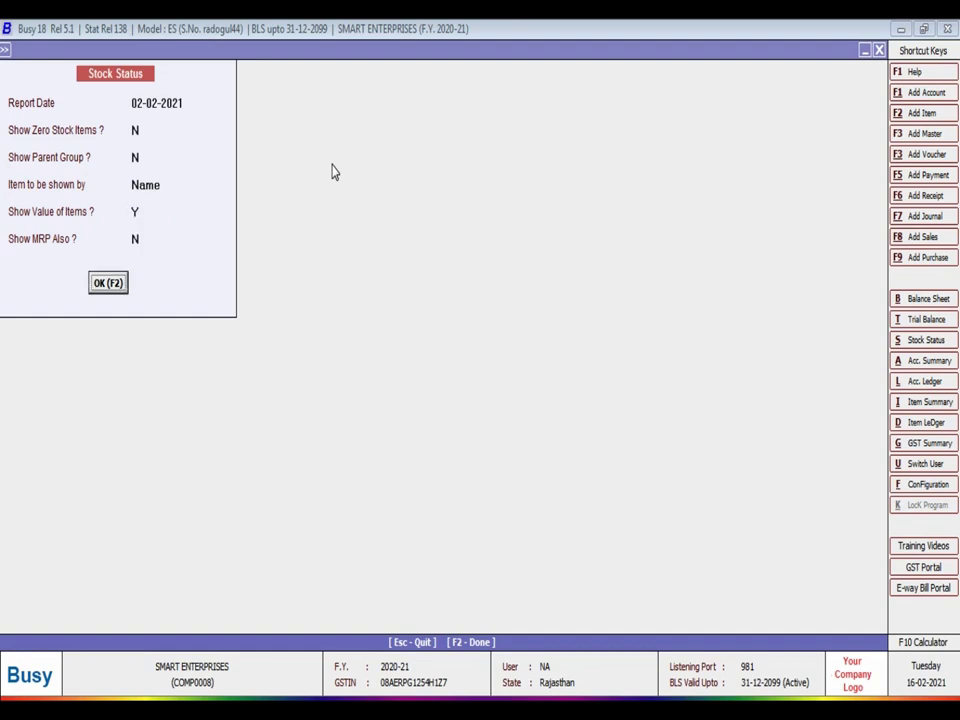
key(Return)
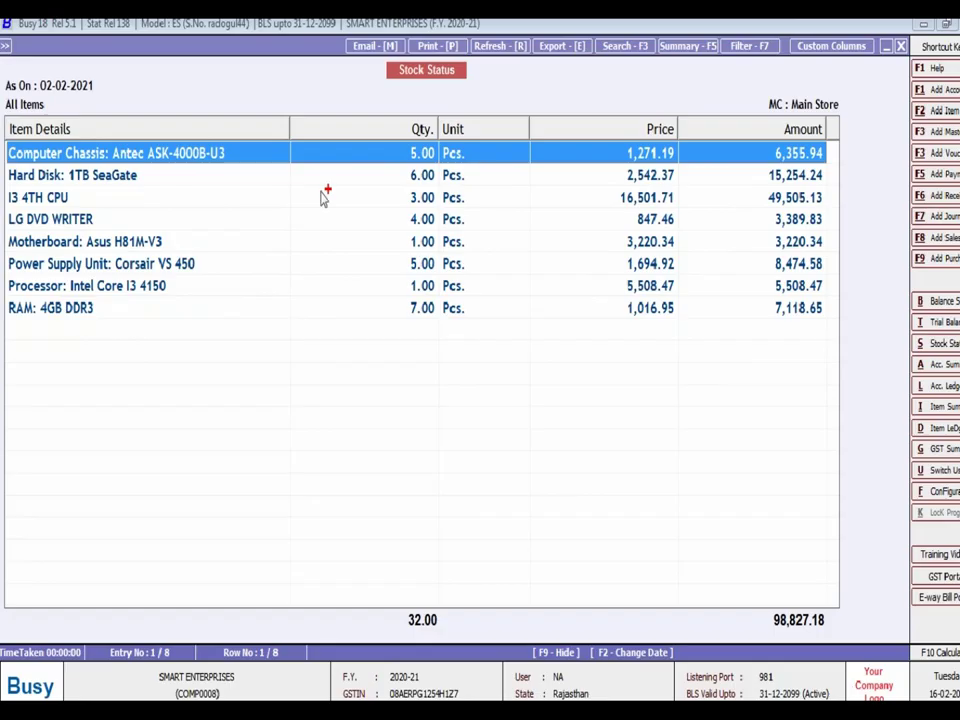
Step: Examine the ledger of Computer Chassis: Antec ASK-4000B-U3 for its purchase and production entries, and return to the stock status
key(Return)
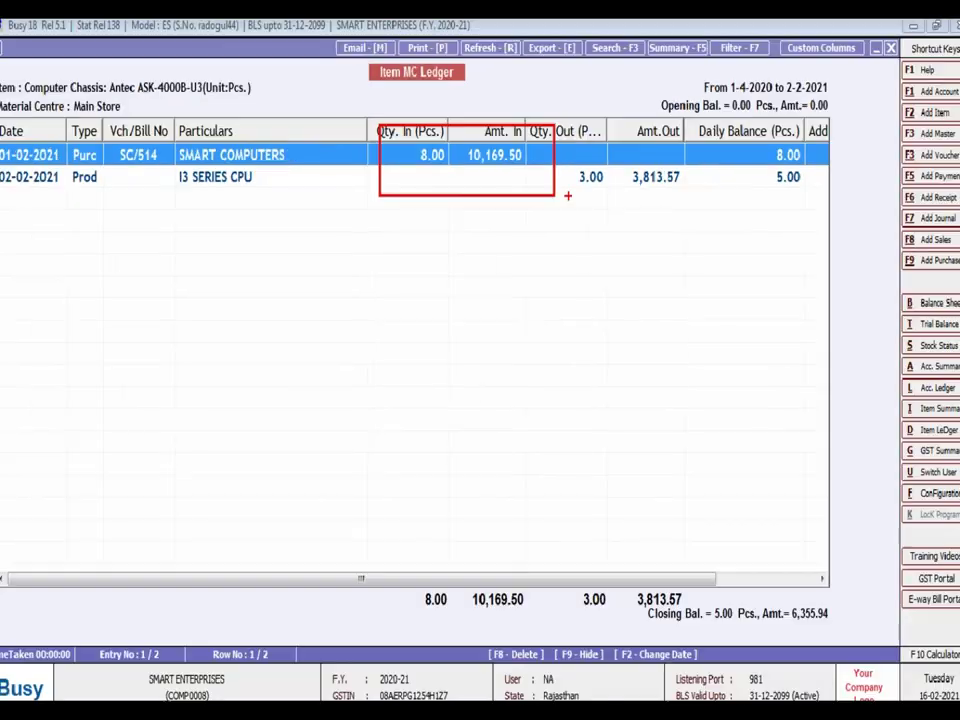
click(580, 178)
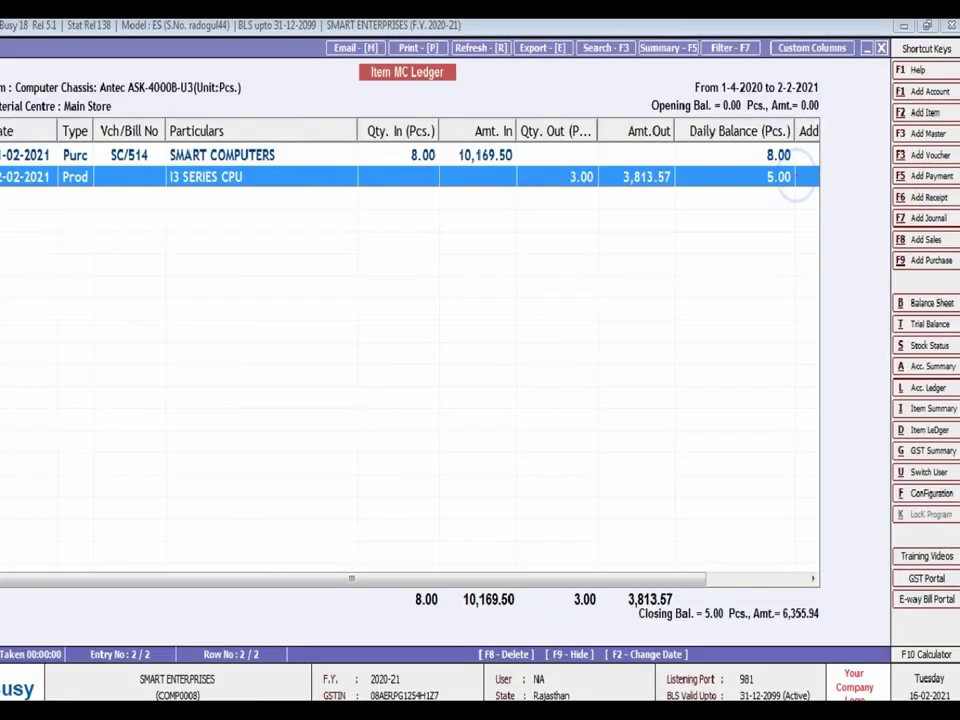
key(Escape)
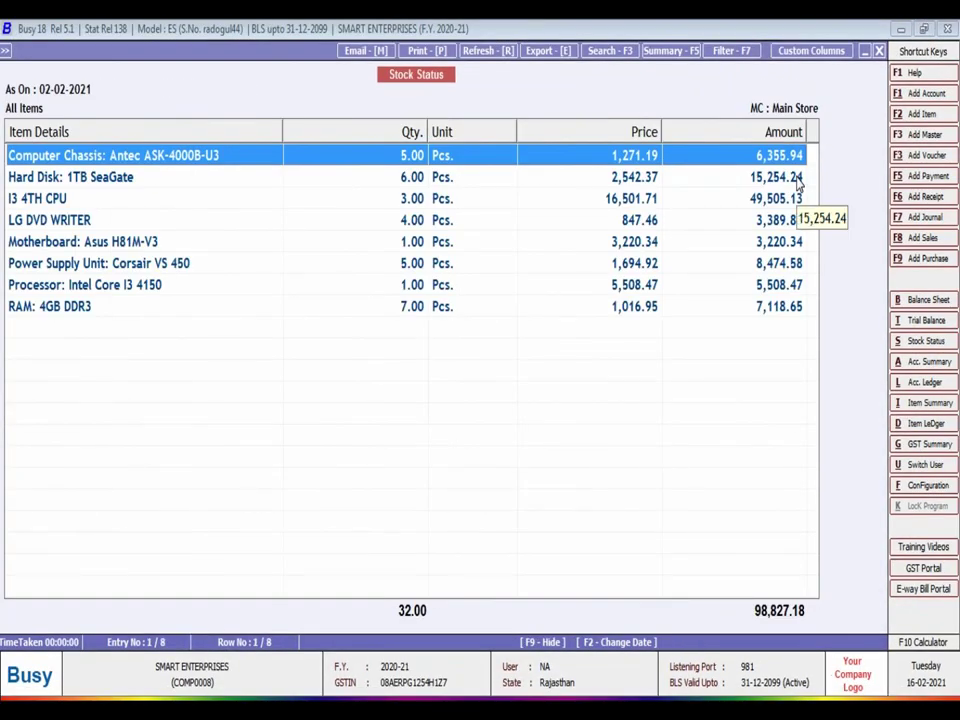
Step: Open the ledger of I3 4TH CPU and examine the quantity and amount received from production
key(Down)
key(Down)
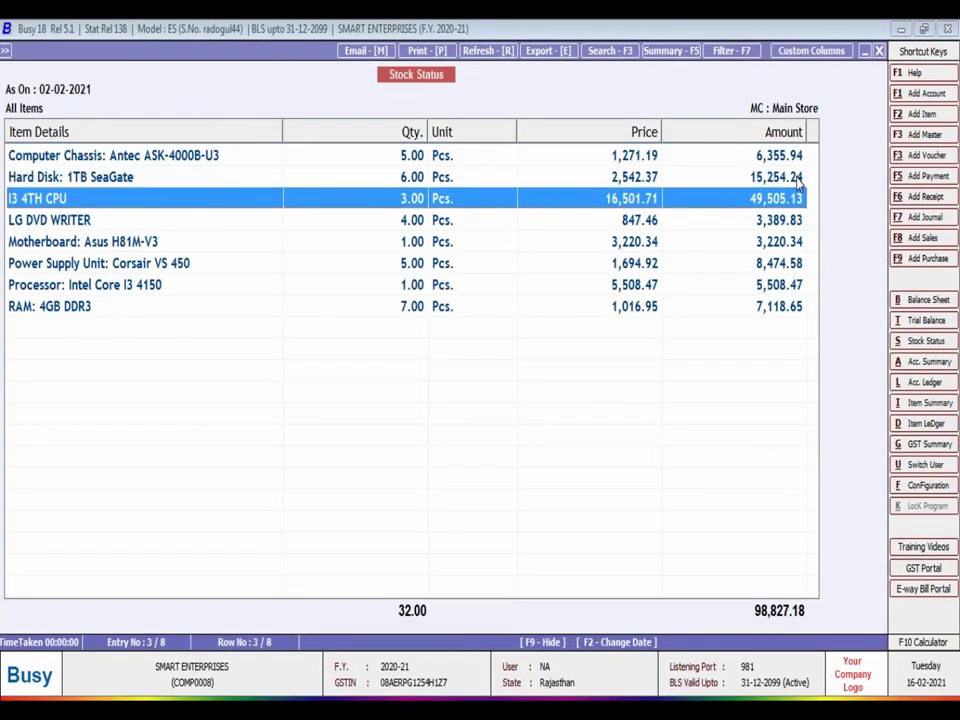
key(Return)
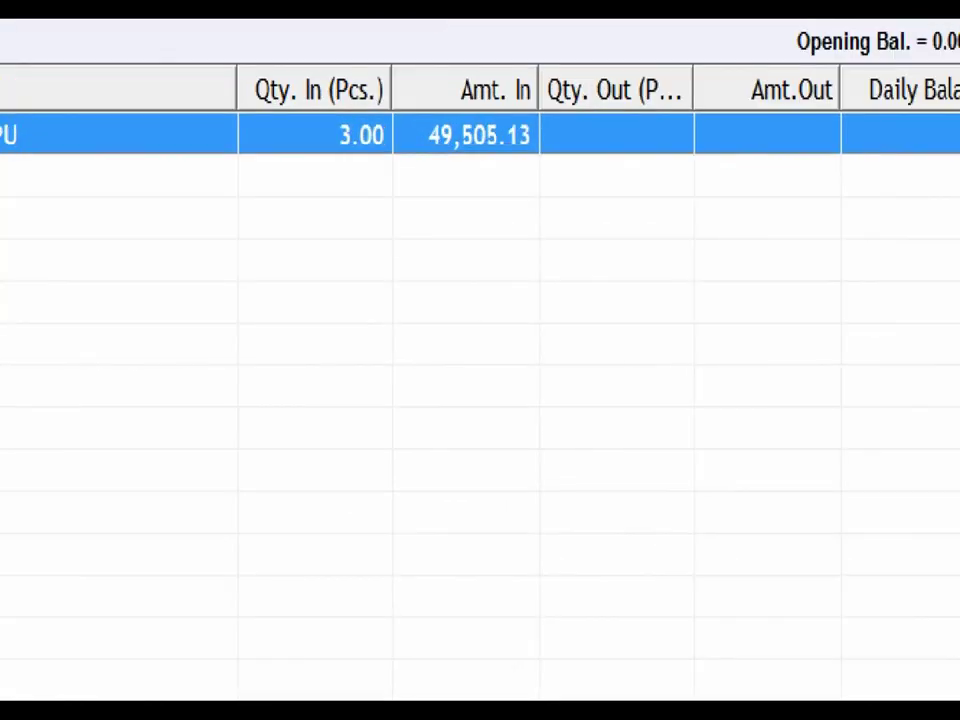
click(577, 215)
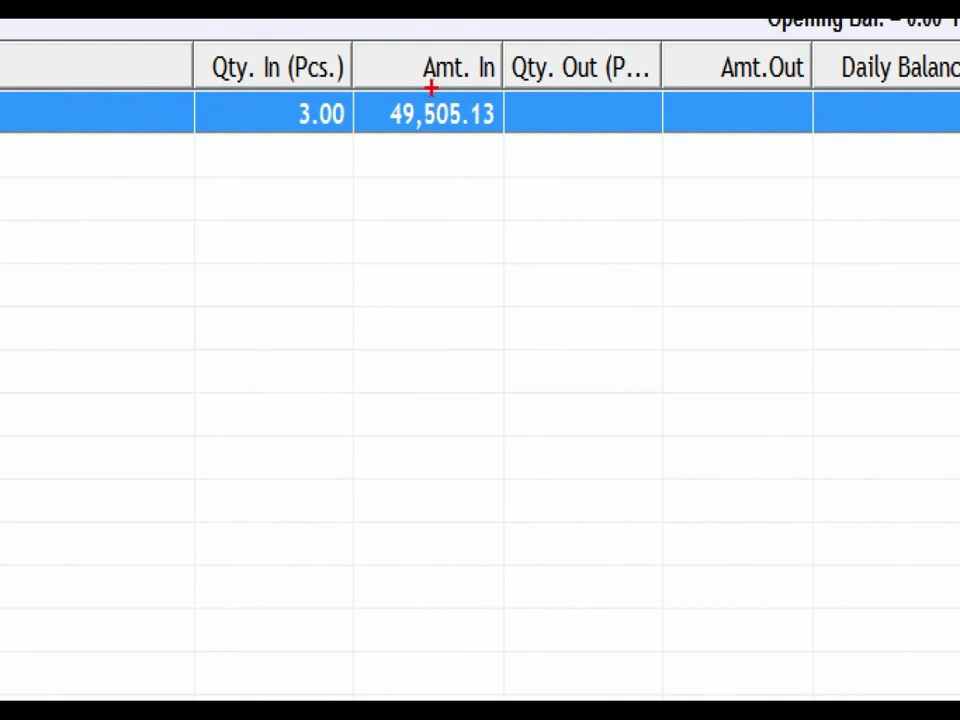
drag(244, 75, 562, 180)
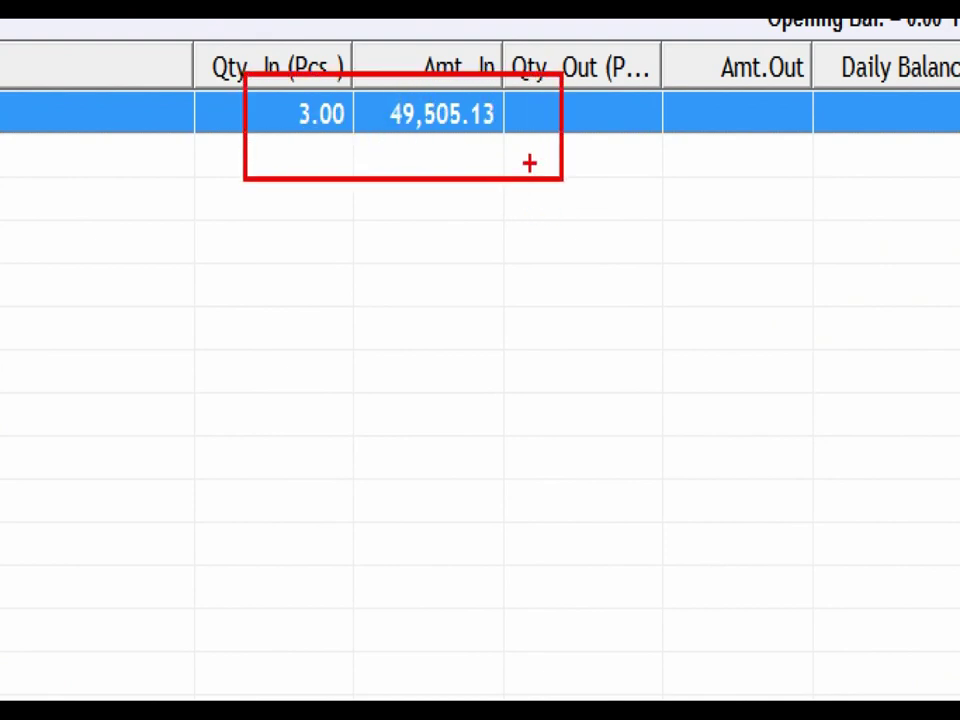
drag(409, 143, 545, 30)
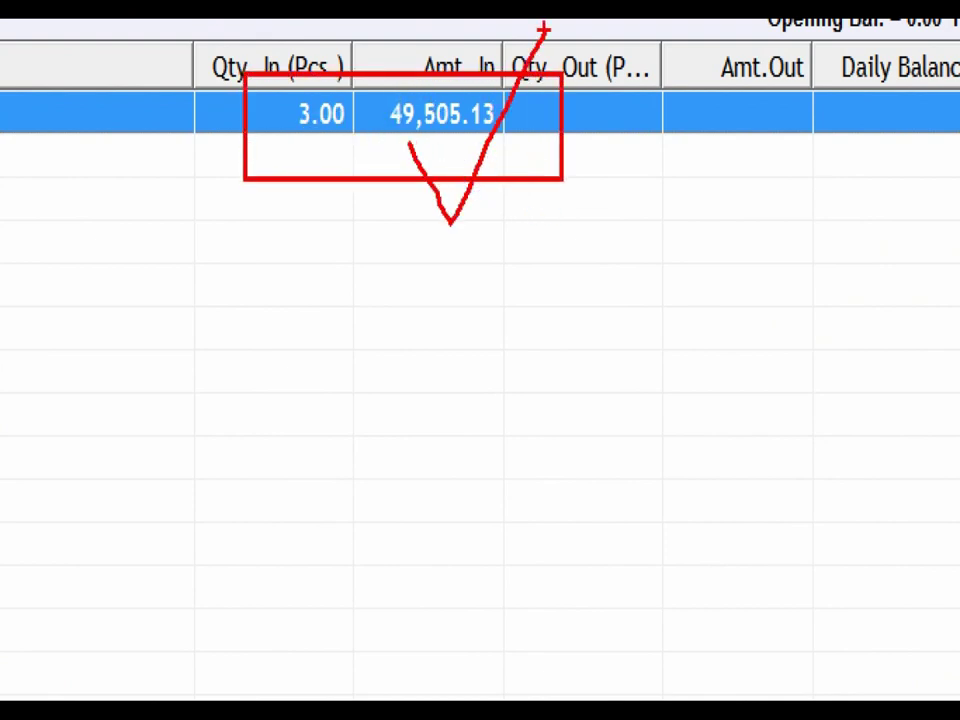
key(Escape)
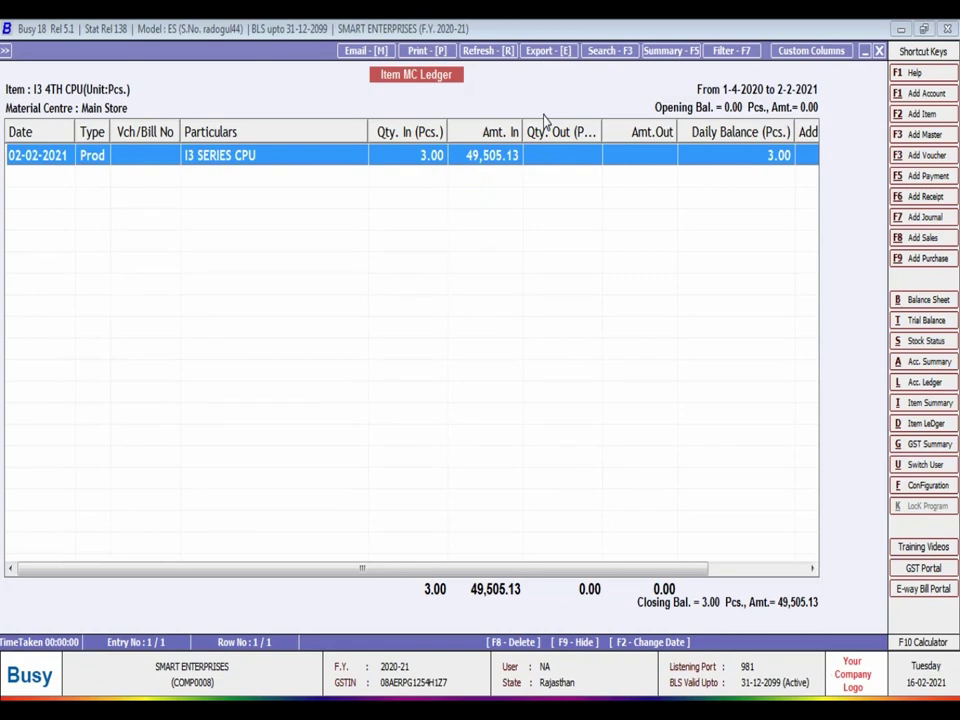
Step: Close the I3 4TH CPU ledger and the stock status report
key(Escape)
key(Escape)
key(Escape)
key(Escape)
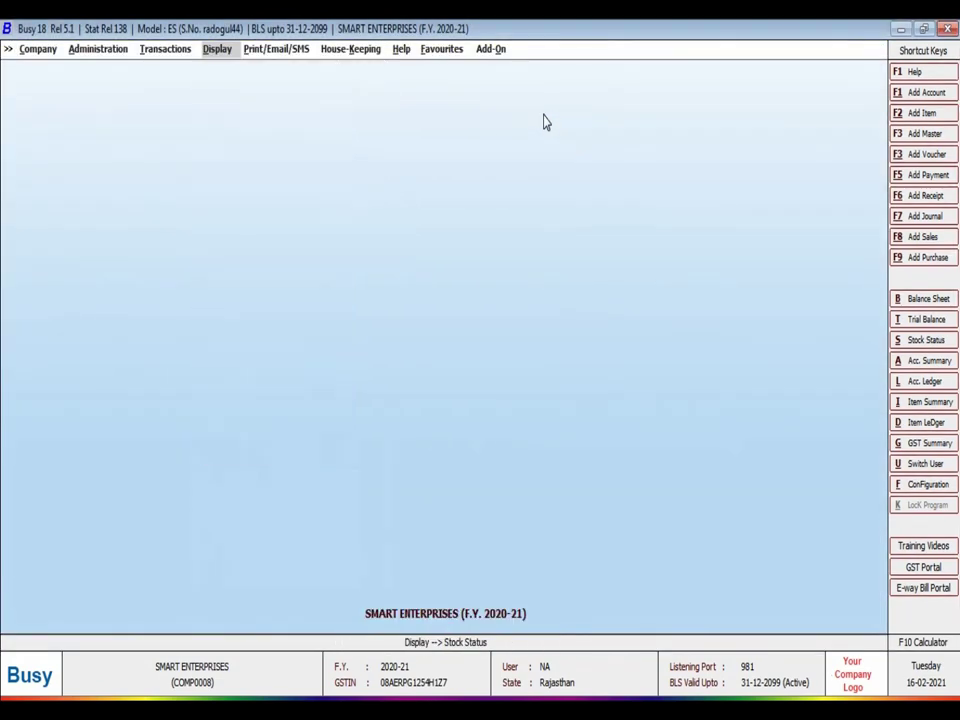
Step: Start a new sales voucher in the Main series
key(Left)
key(Return)
key(Up)
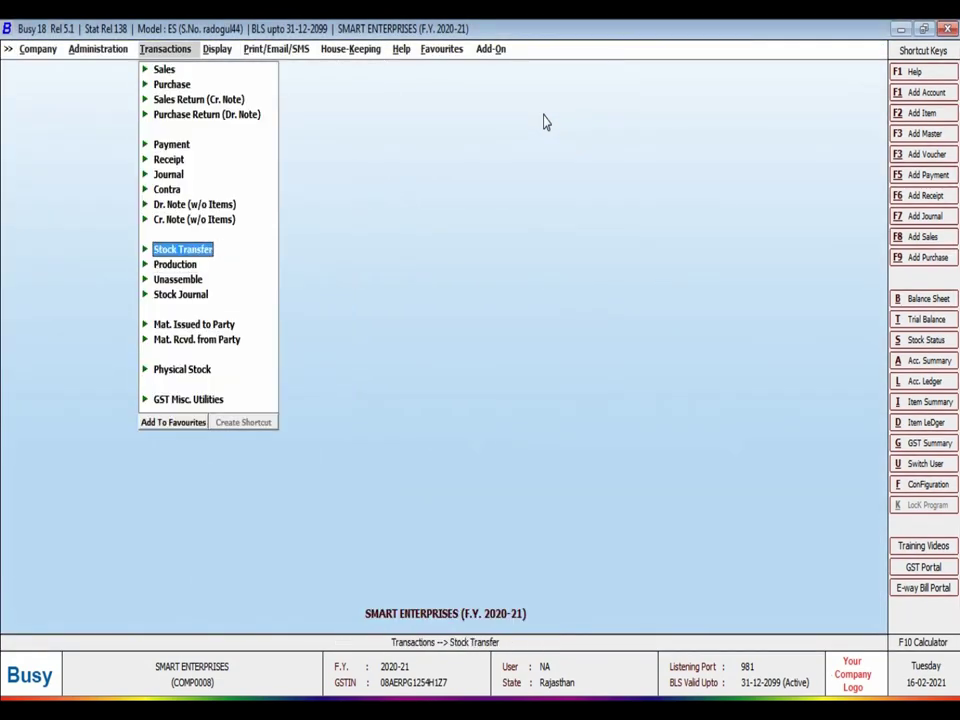
key(Up)
key(Up)
key(Up)
key(Up)
key(Up)
key(Up)
key(Up)
key(Up)
key(Up)
key(Up)
key(Return)
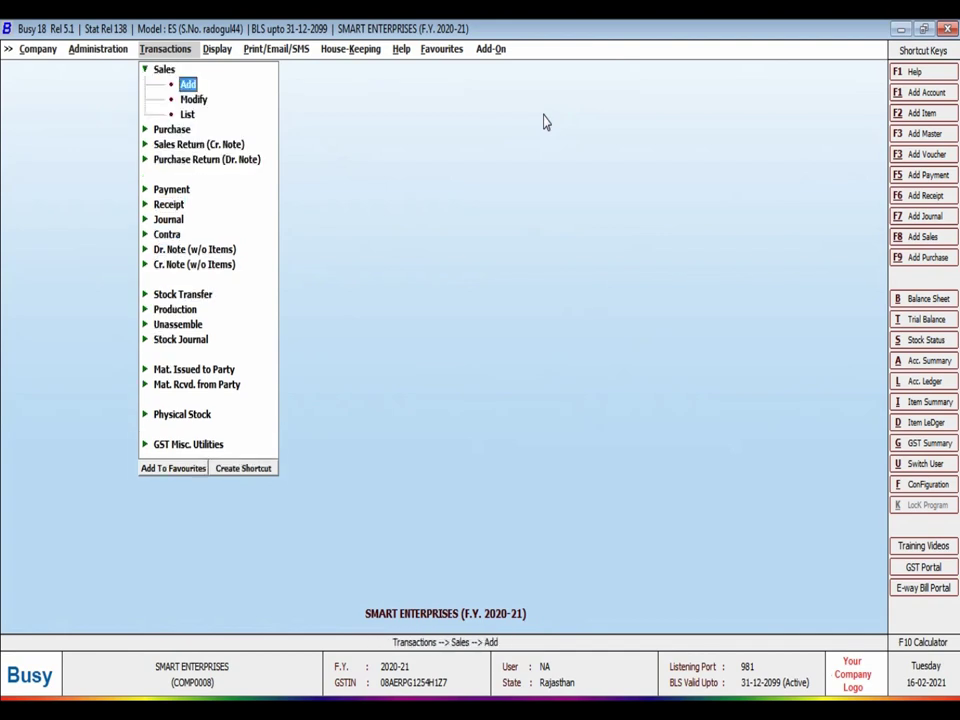
key(Return)
key(Return)
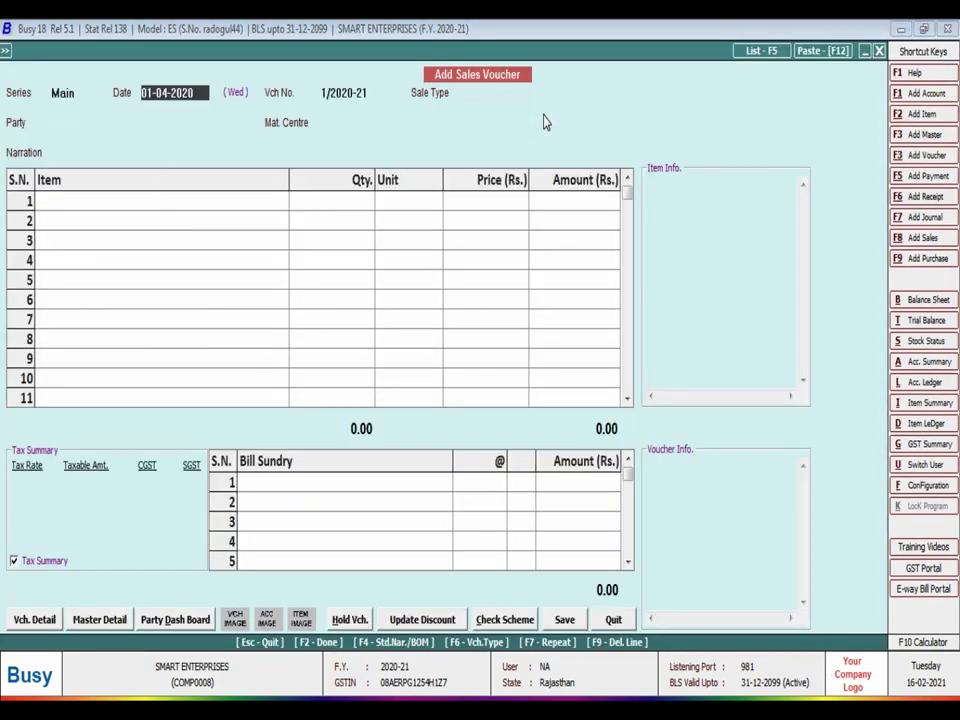
Step: Date the sales voucher 03-02-2021 and set its sale type to L/GST-ItemWise
text(03-02-2021)
key(Return)
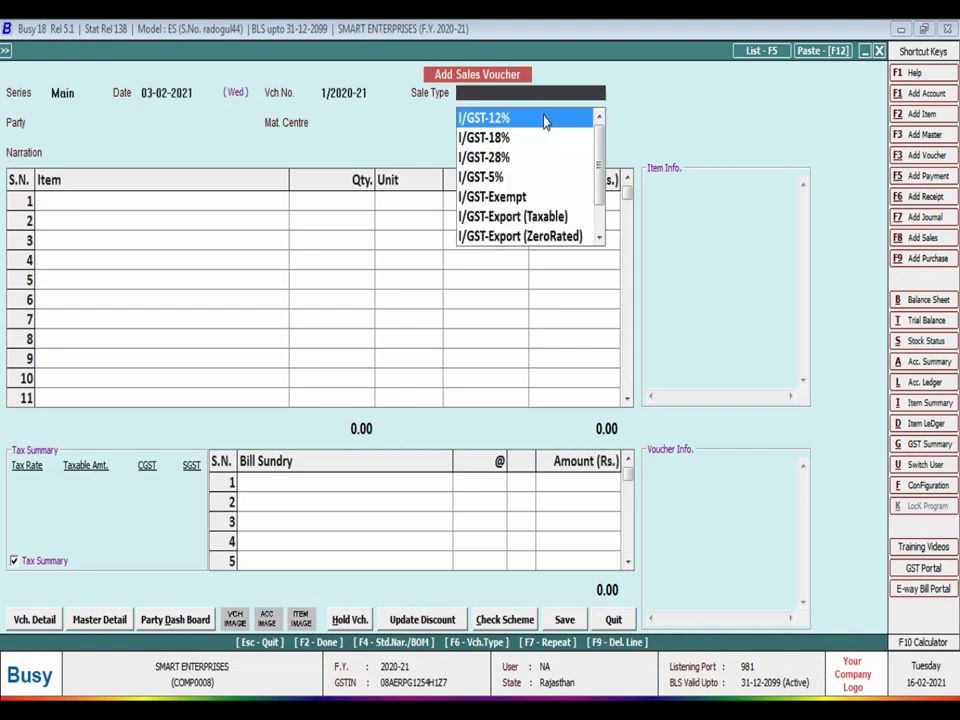
text(L)
key(Down)
key(Down)
key(Down)
key(Down)
key(Down)
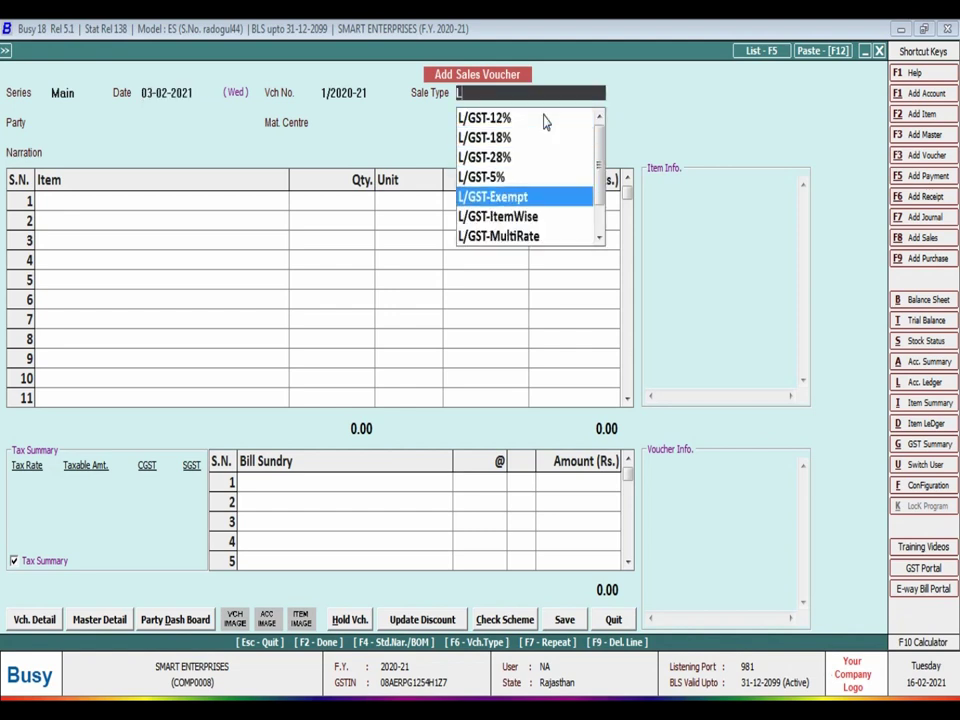
key(Return)
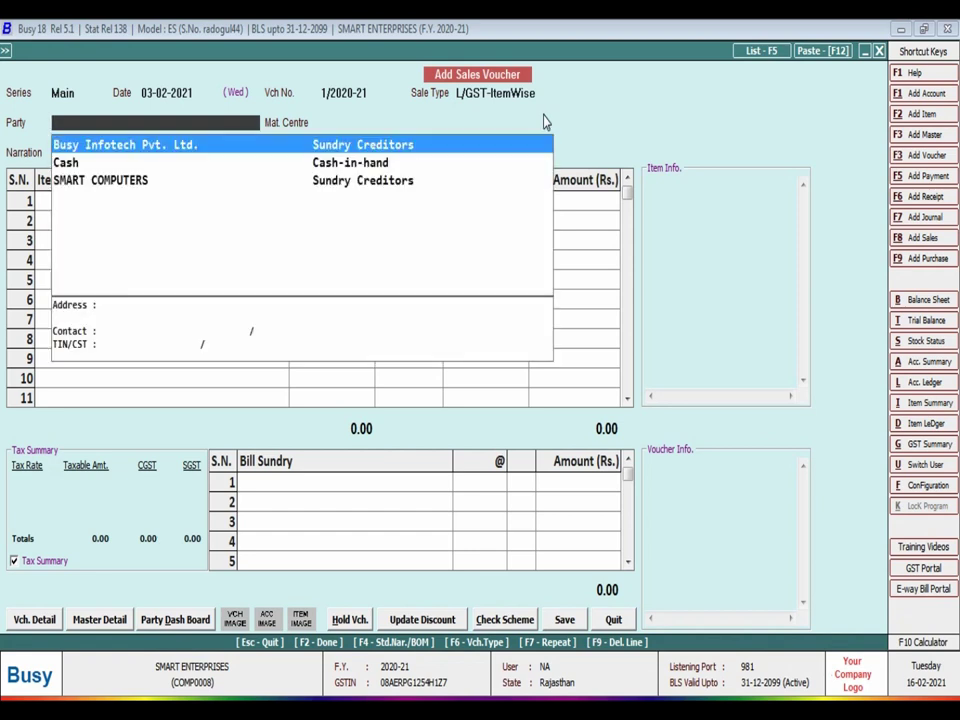
Step: Set the sales voucher's party to Cash and its material centre to Main Store
key(Down)
key(Return)
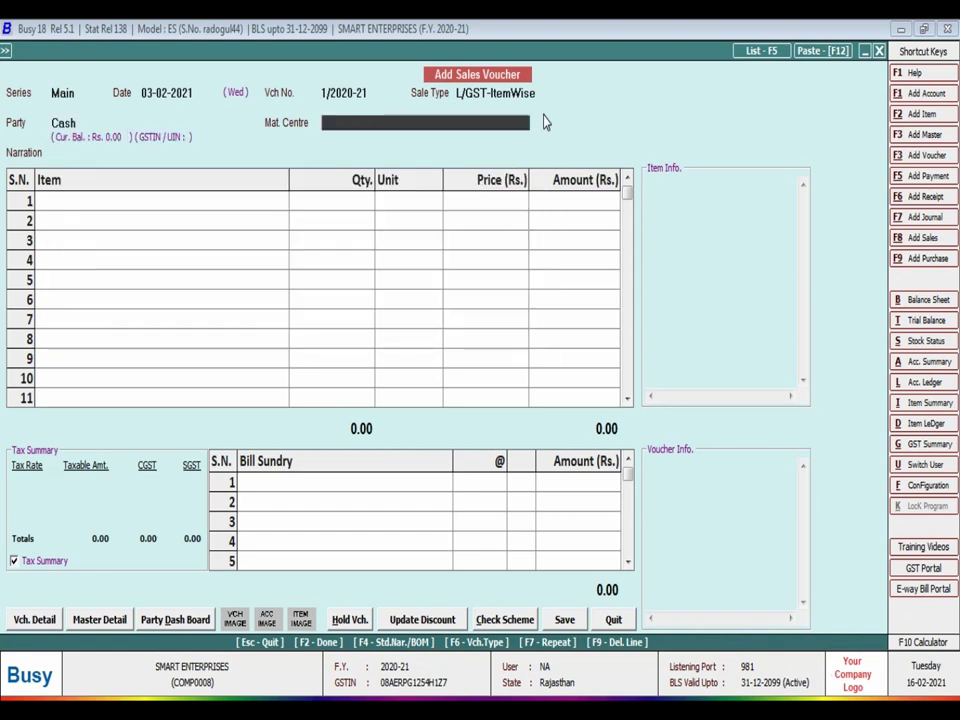
key(Return)
key(Return)
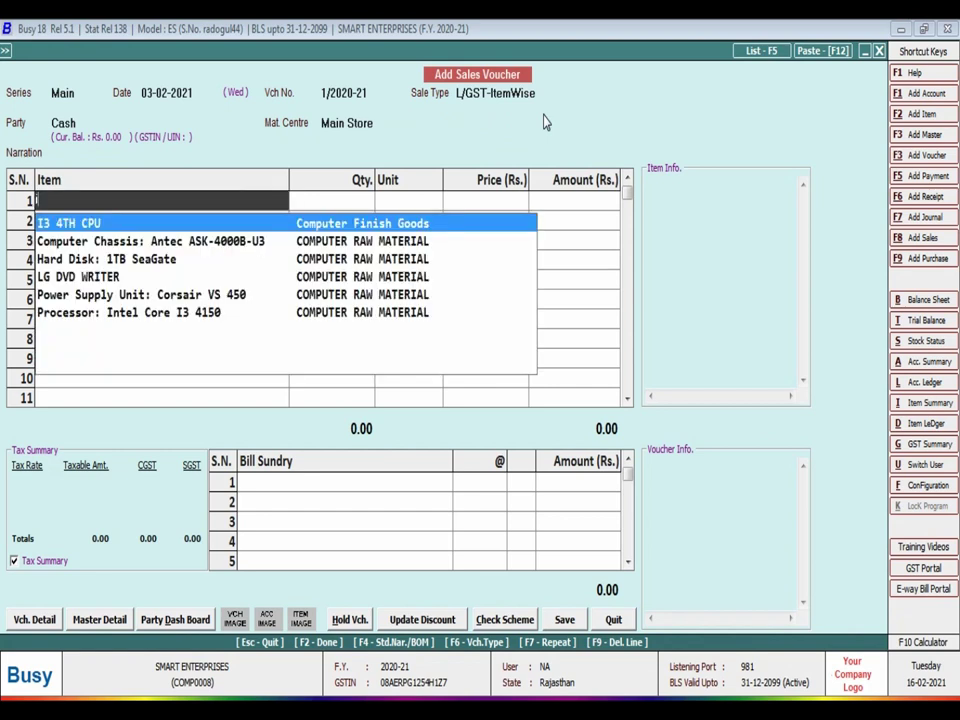
Step: Add I3 4TH CPU as the first item with a quantity of 2 Pcs
key(Return)
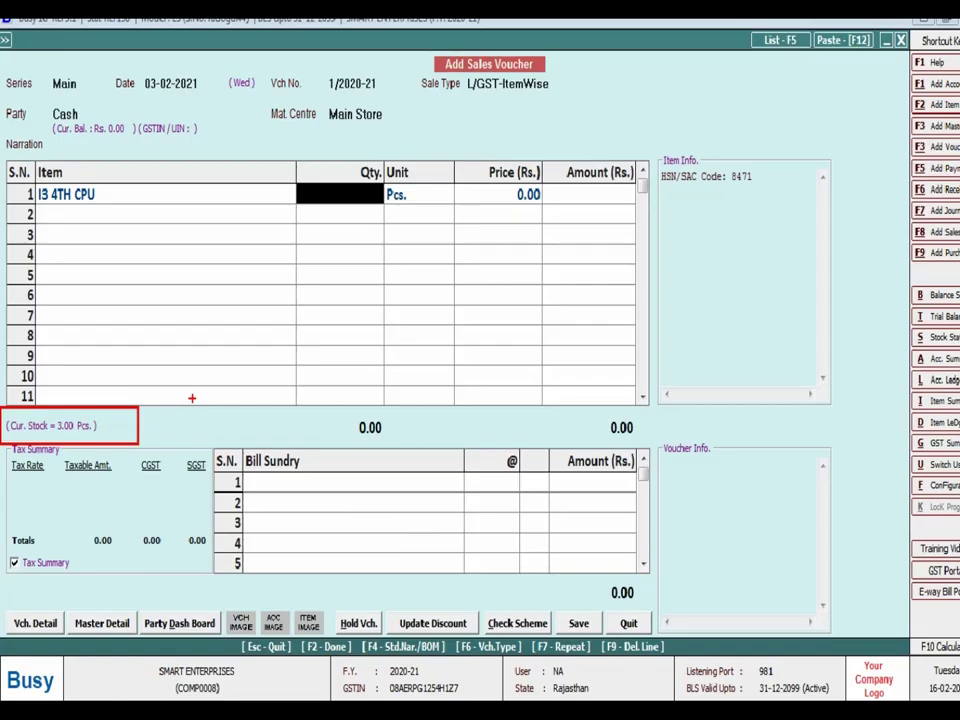
text(2)
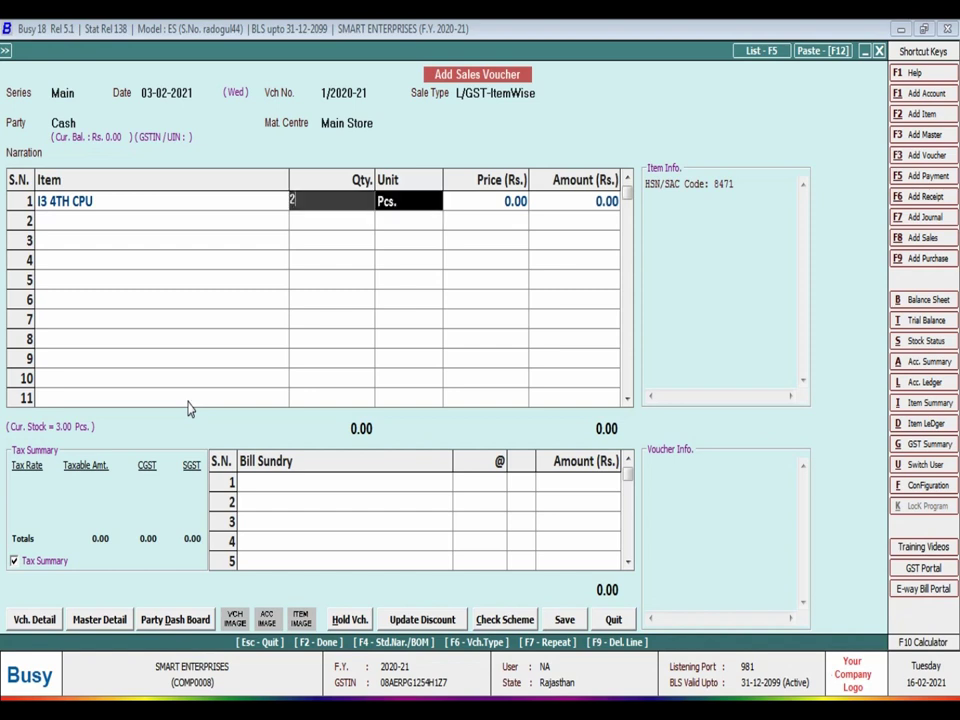
key(Return)
key(Return)
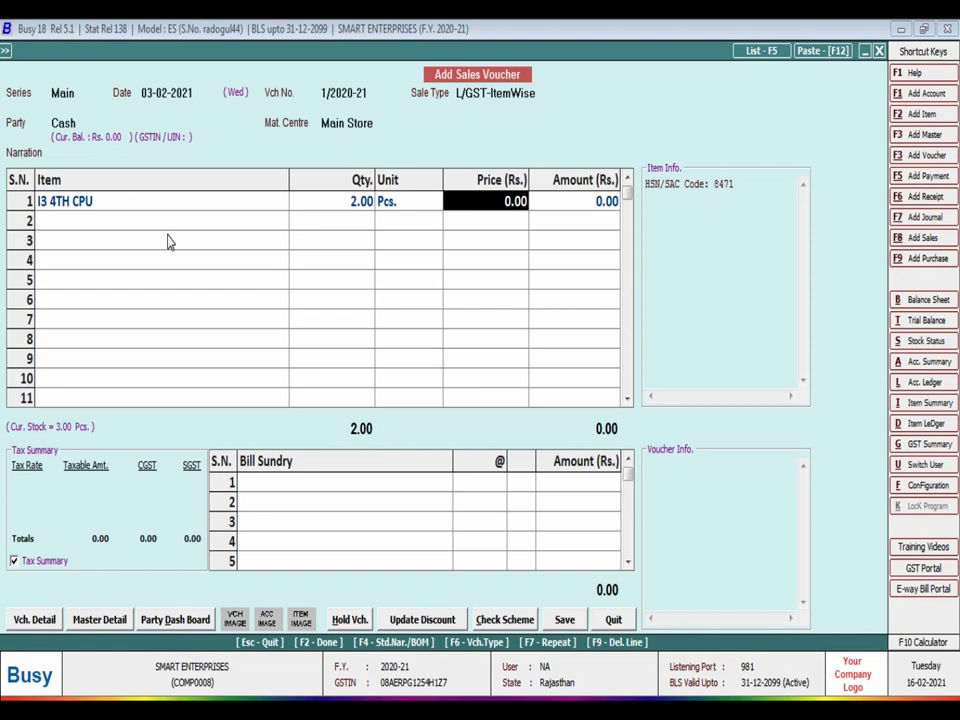
Step: Work out the cost per CPU by dividing 49800 by 3 in the calculator, and close it
key(F10)
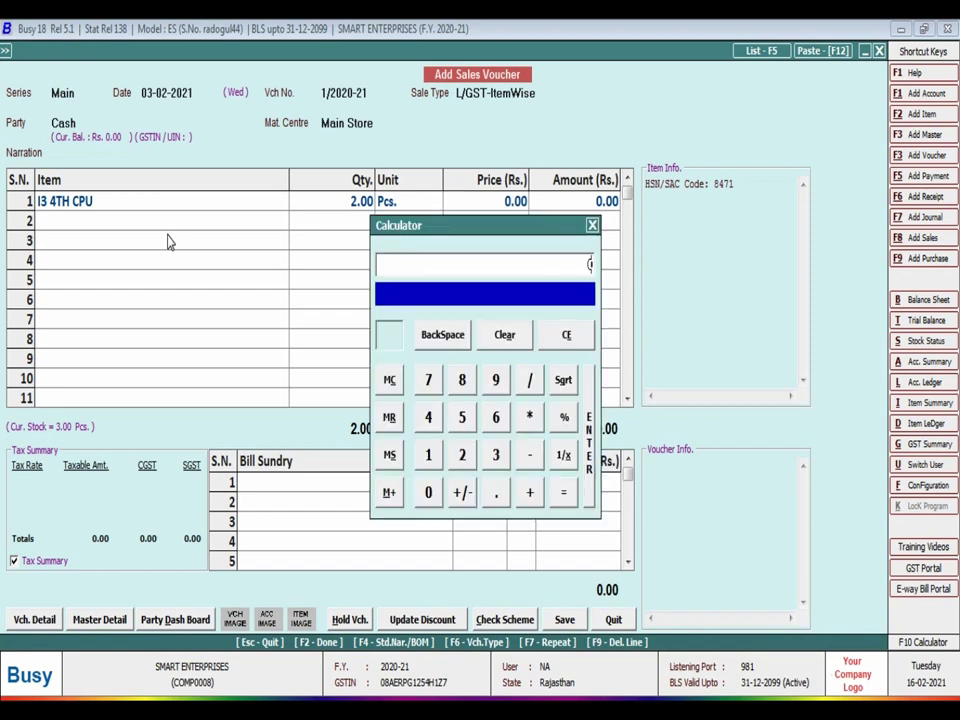
text(49800/3)
key(Return)
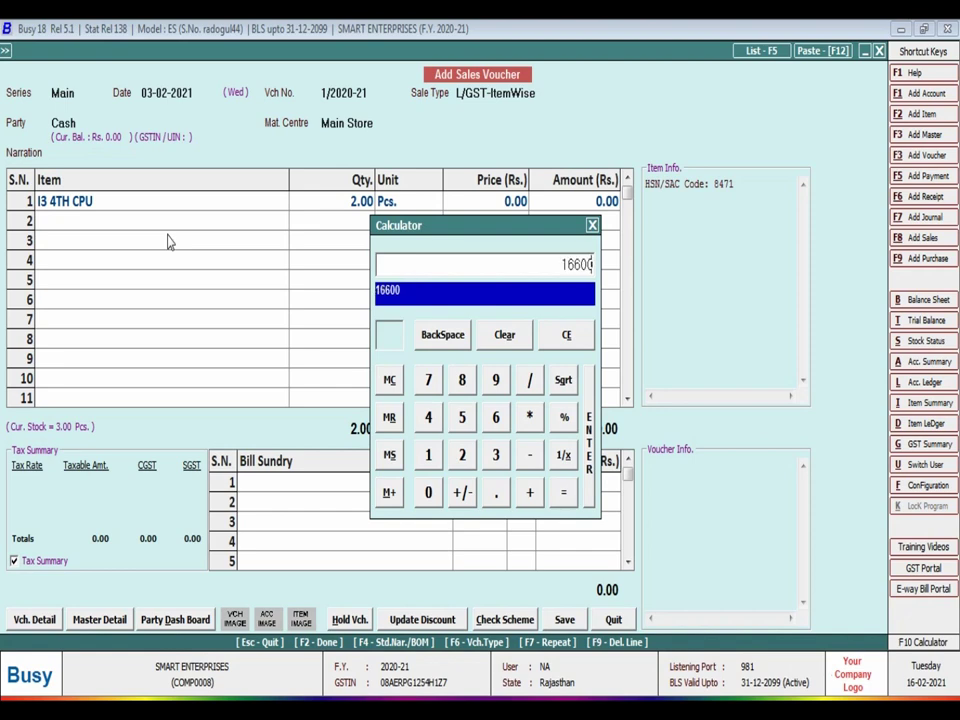
click(583, 333)
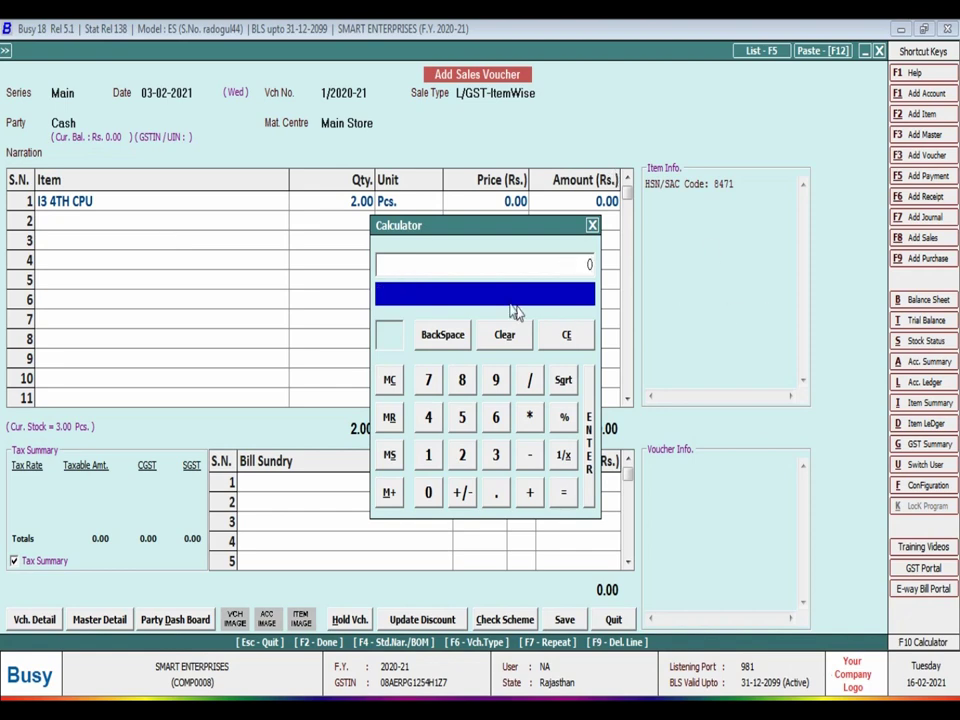
click(592, 225)
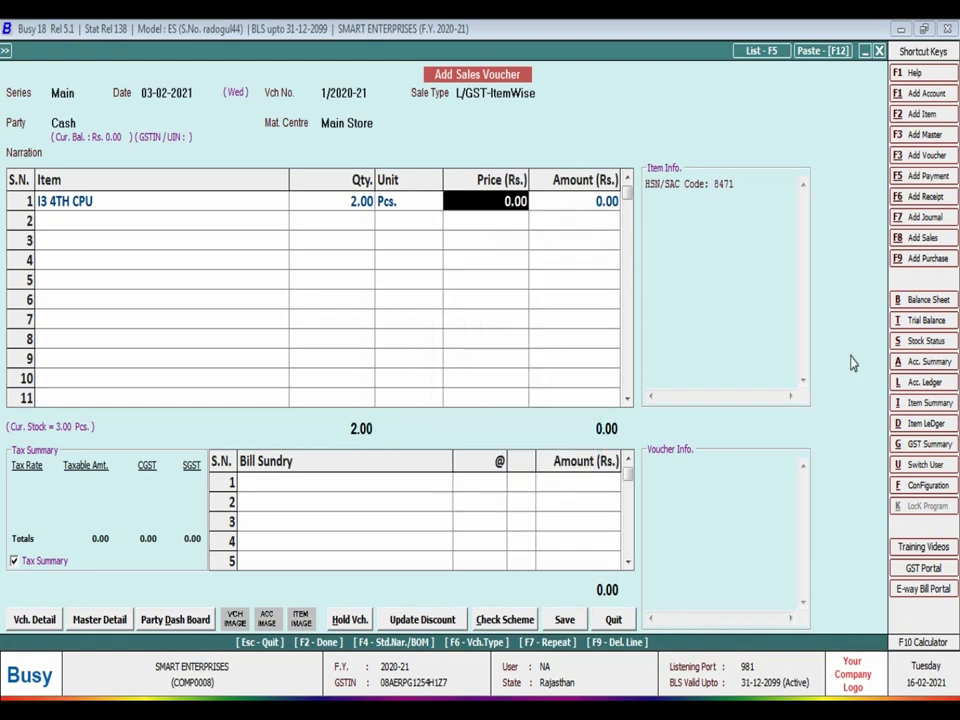
Step: Set the I3 4TH CPU price to 23,000 and apply the item-wise GST
text(23000)
key(Return)
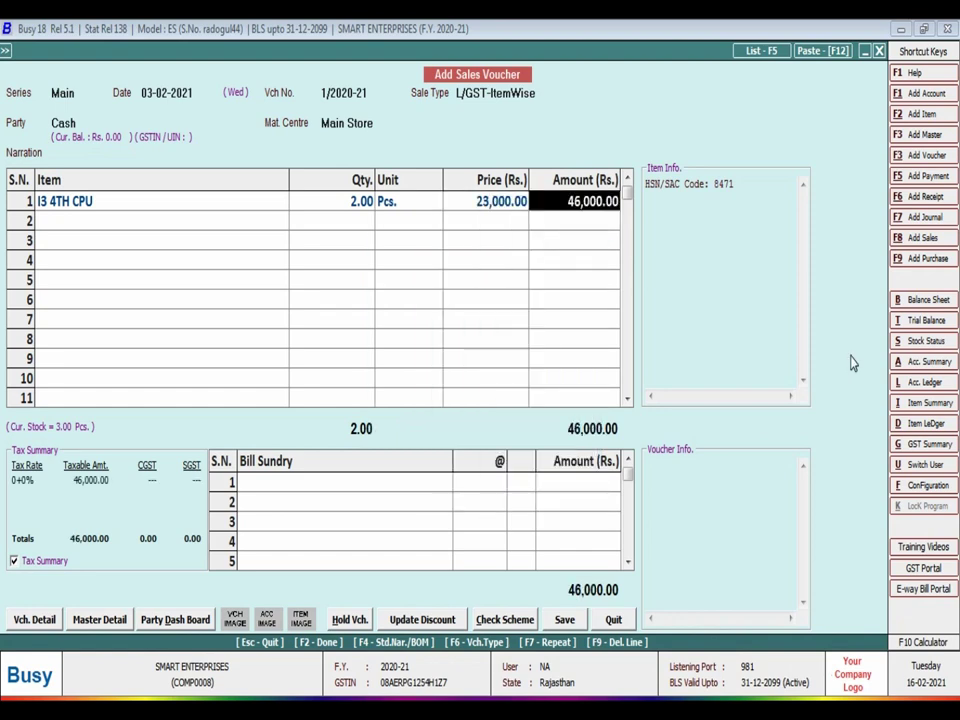
key(Return)
key(Return)
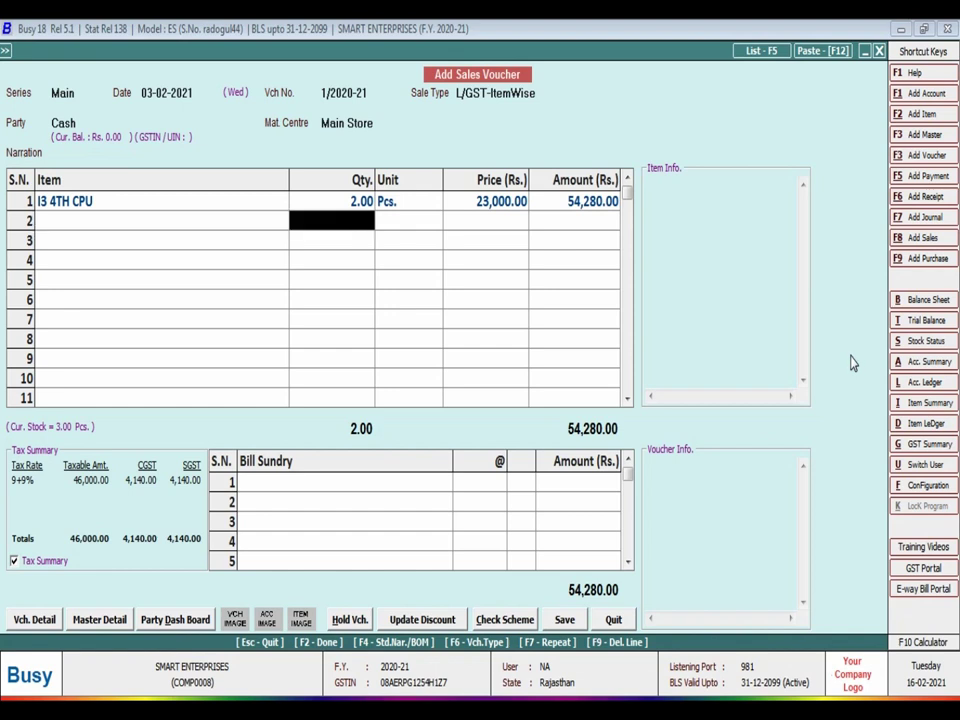
Step: Set the I3 4TH CPU quantity to 1 and apply the recalculated item-wise GST
key(Up)
text(1)
key(Return)
key(Return)
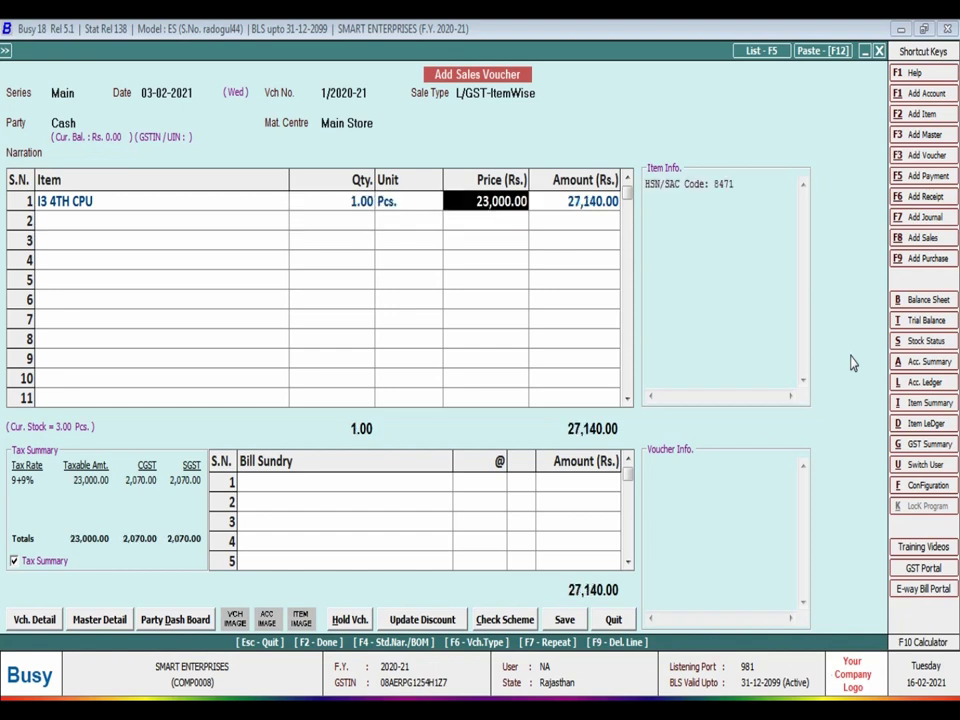
key(Return)
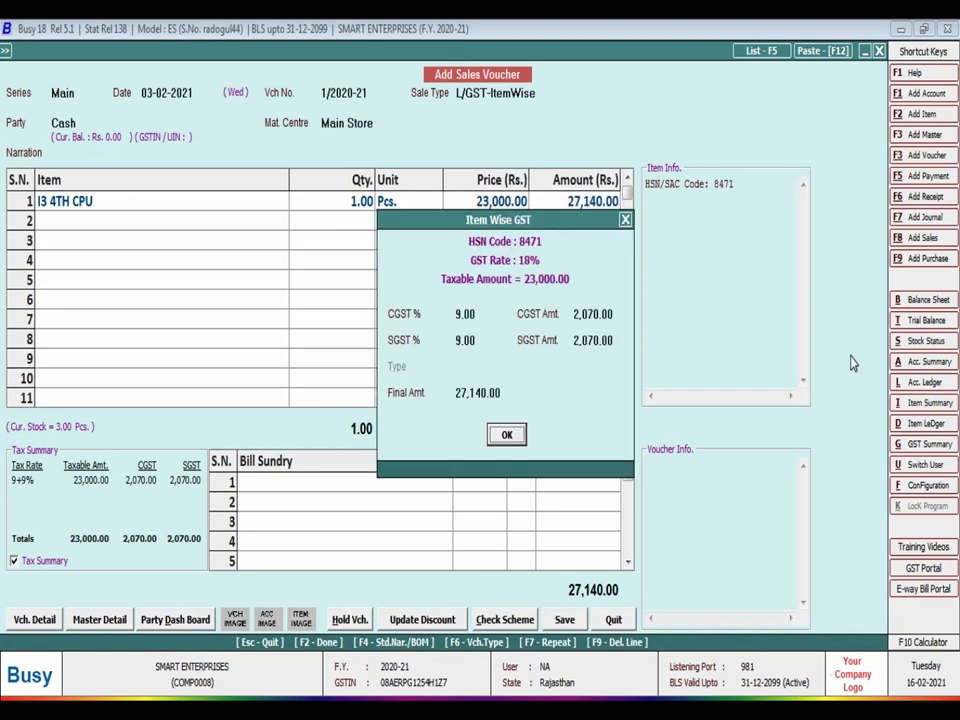
key(Return)
key(Return)
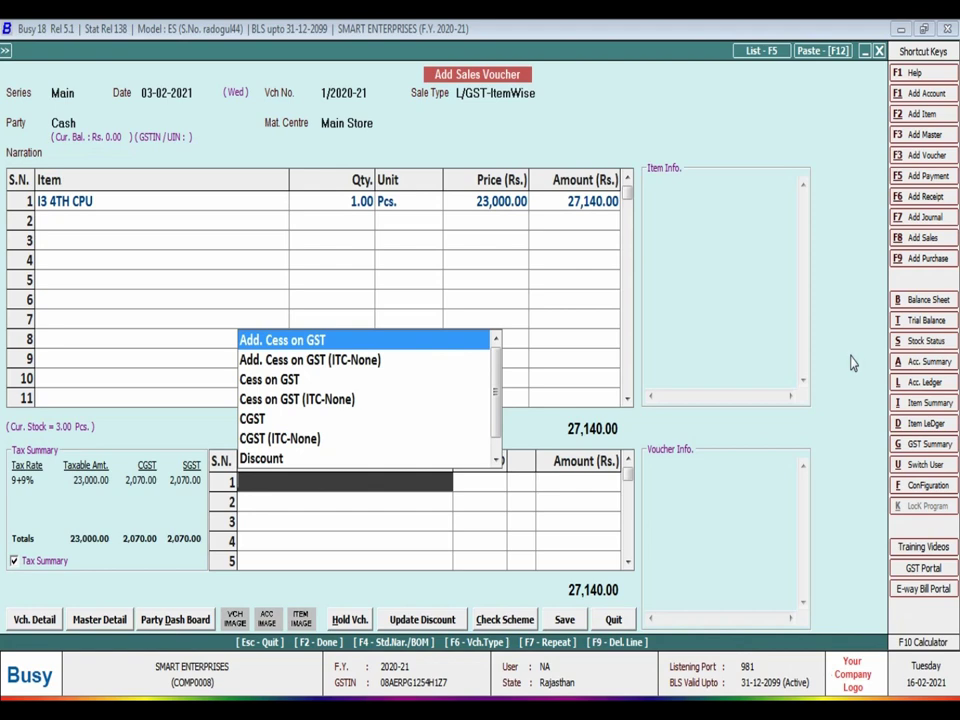
Step: Save the sales voucher without bill sundries, with SRI TRANSPORT as the transporter, decline printing the invoice, and leave voucher entry
key(Return)
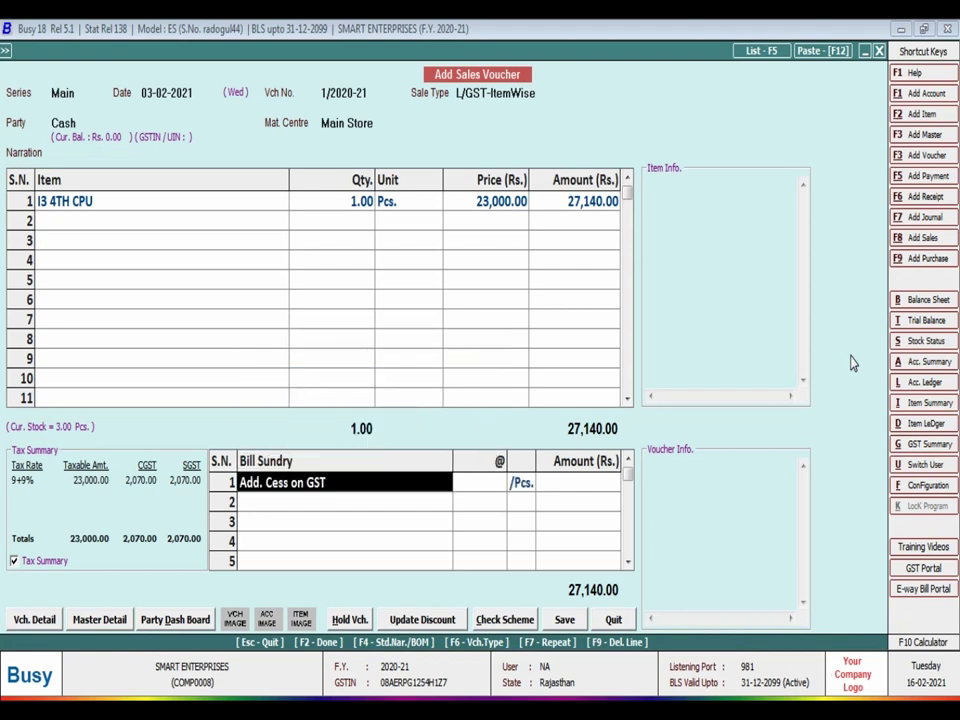
key(Escape)
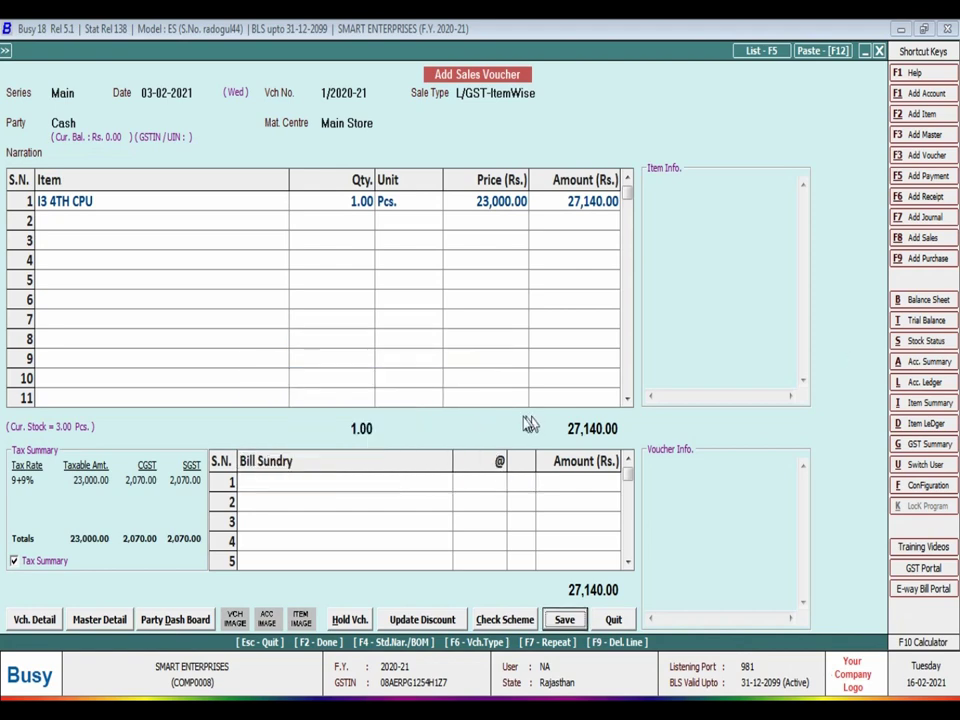
click(566, 620)
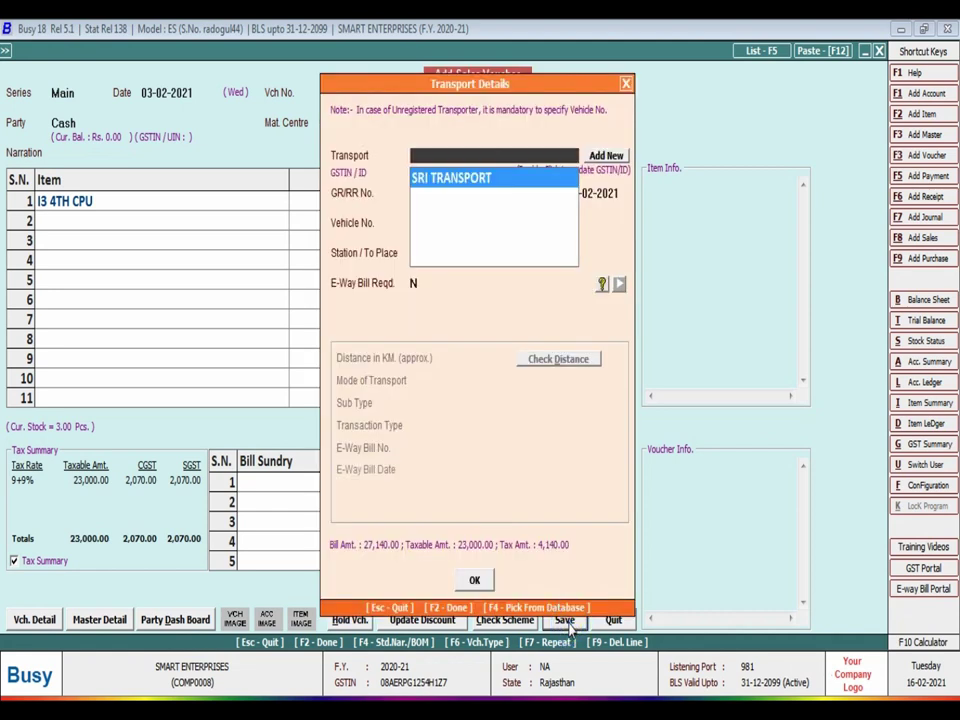
key(Return)
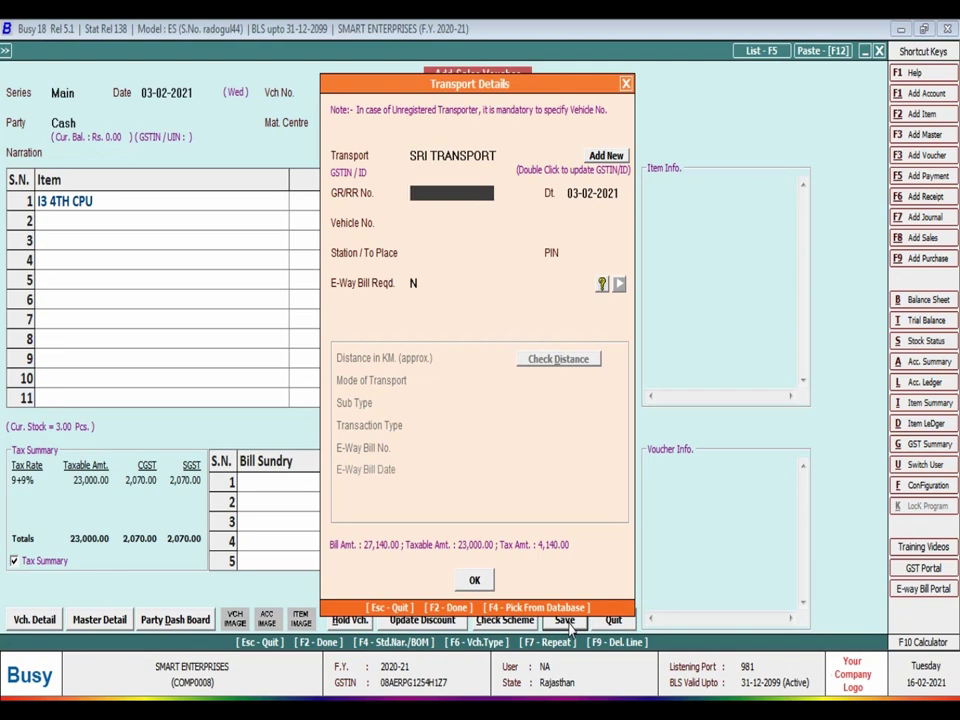
key(F2)
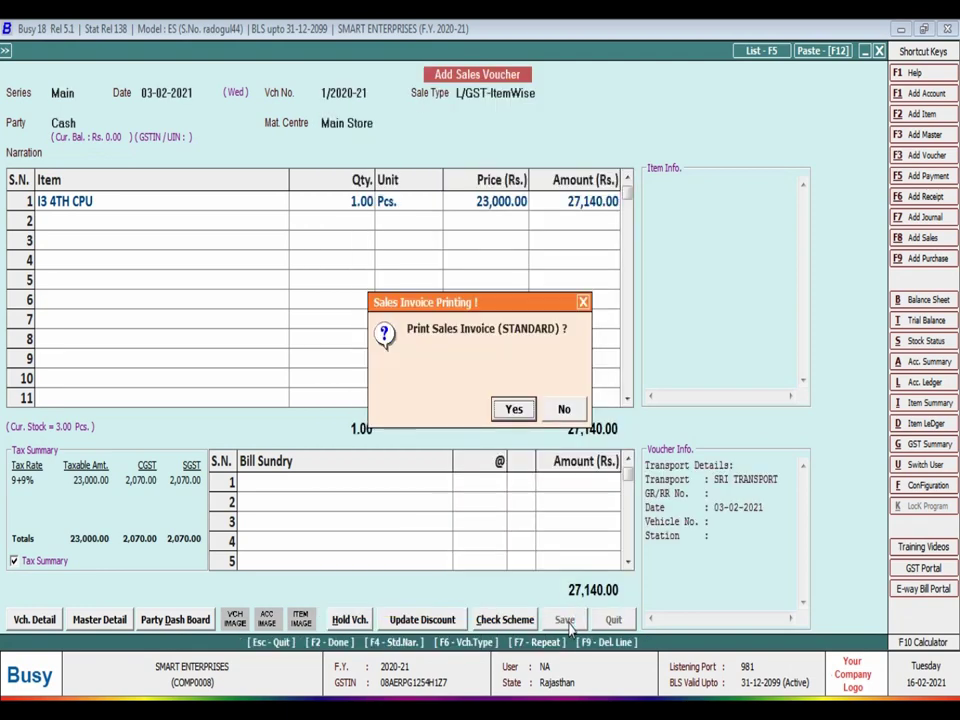
key(Right)
key(Return)
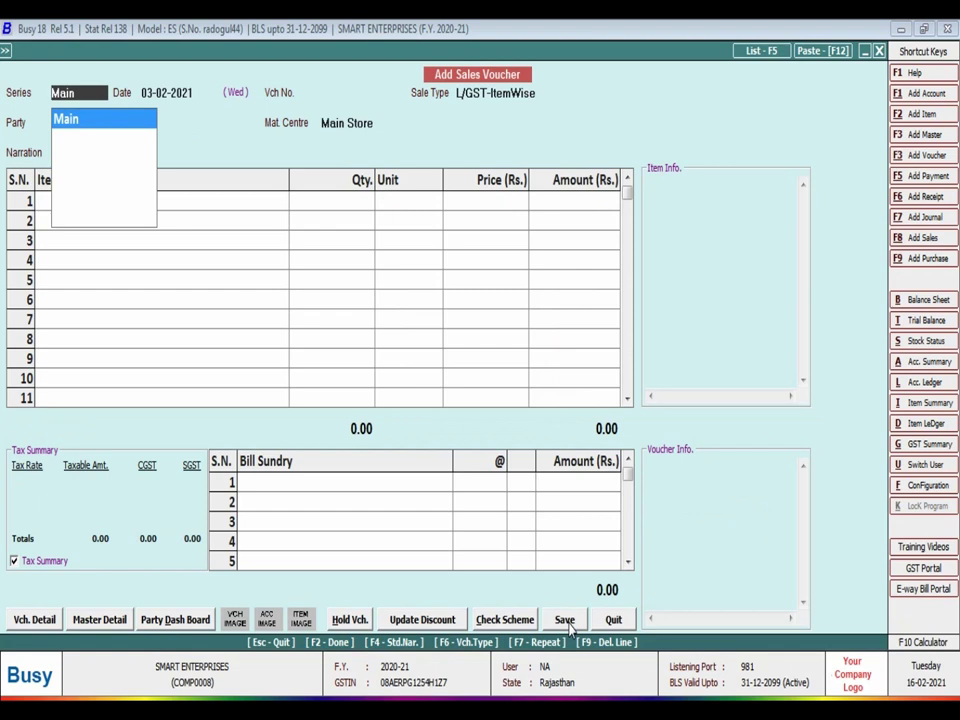
key(Escape)
key(Escape)
key(Escape)
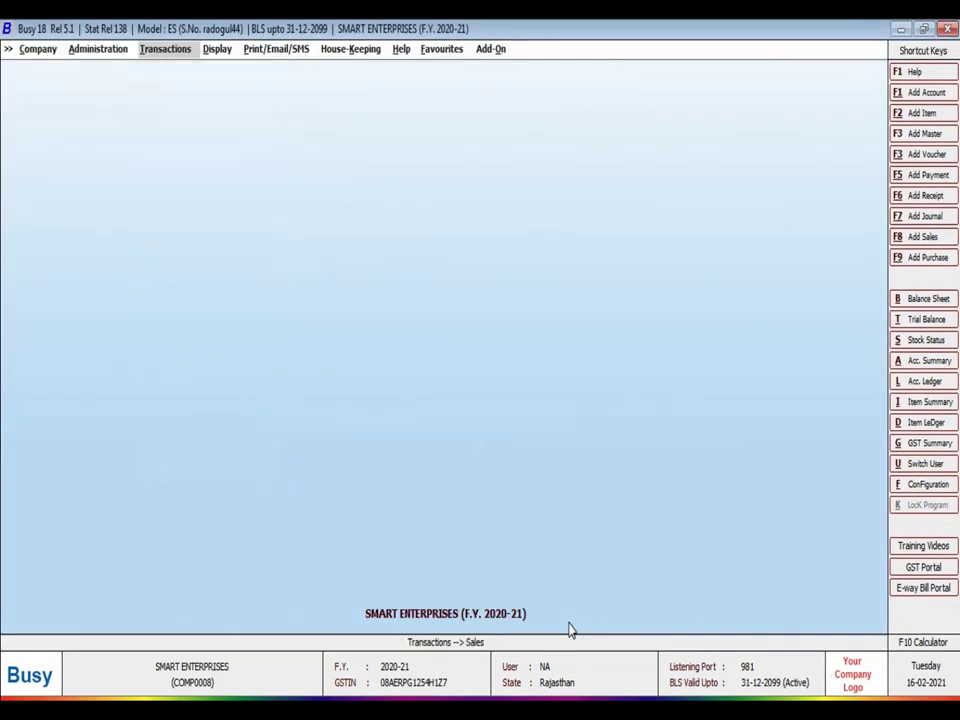
Step: Generate the stock status for all groups as of 03-02-2021 without item values, and select the Computer Finish Goods group
key(Right)
key(s)
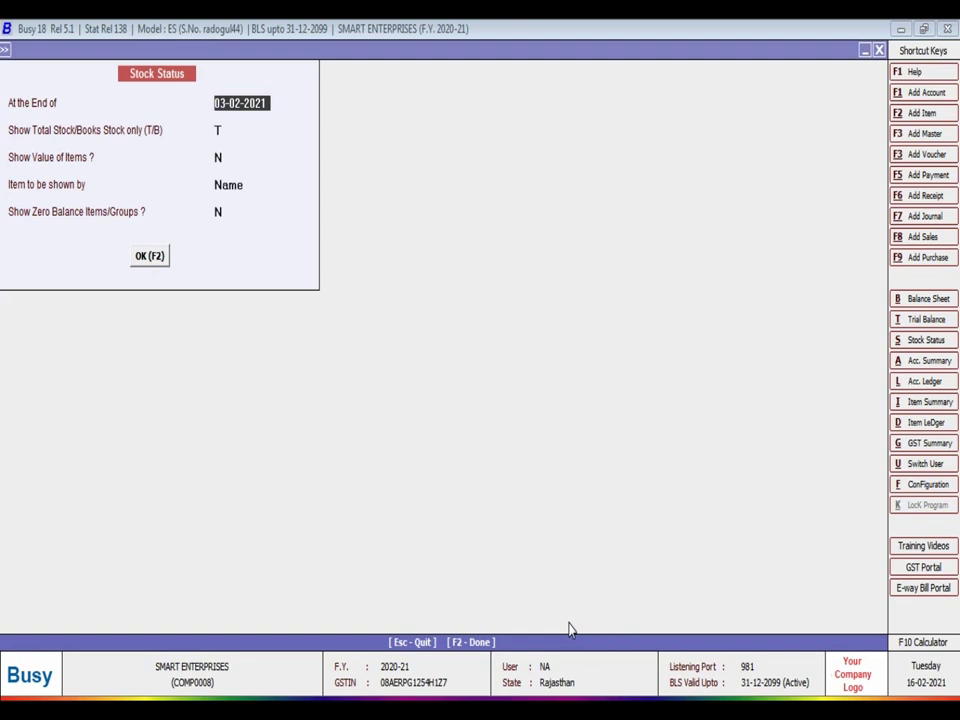
key(Return)
key(Return)
key(Return)
key(Return)
key(Return)
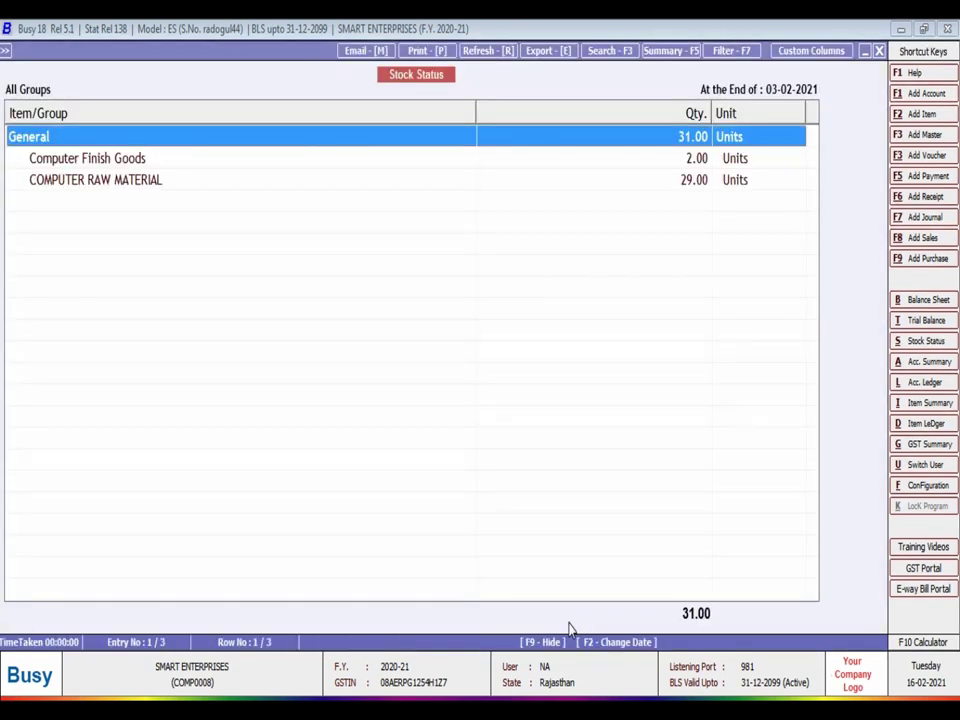
key(Down)
key(Down)
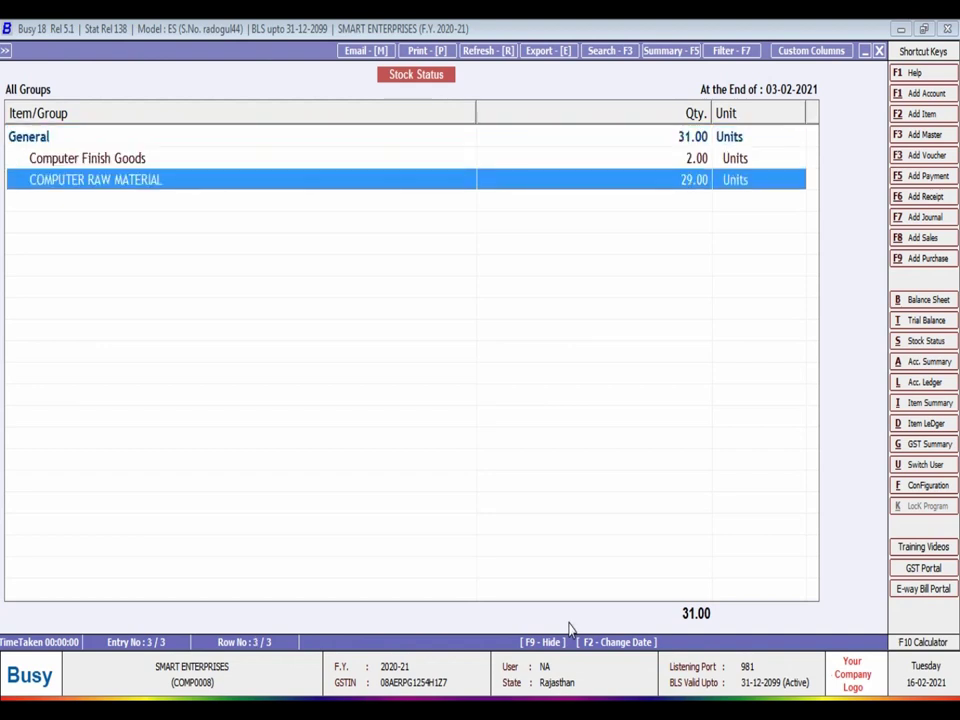
key(Up)
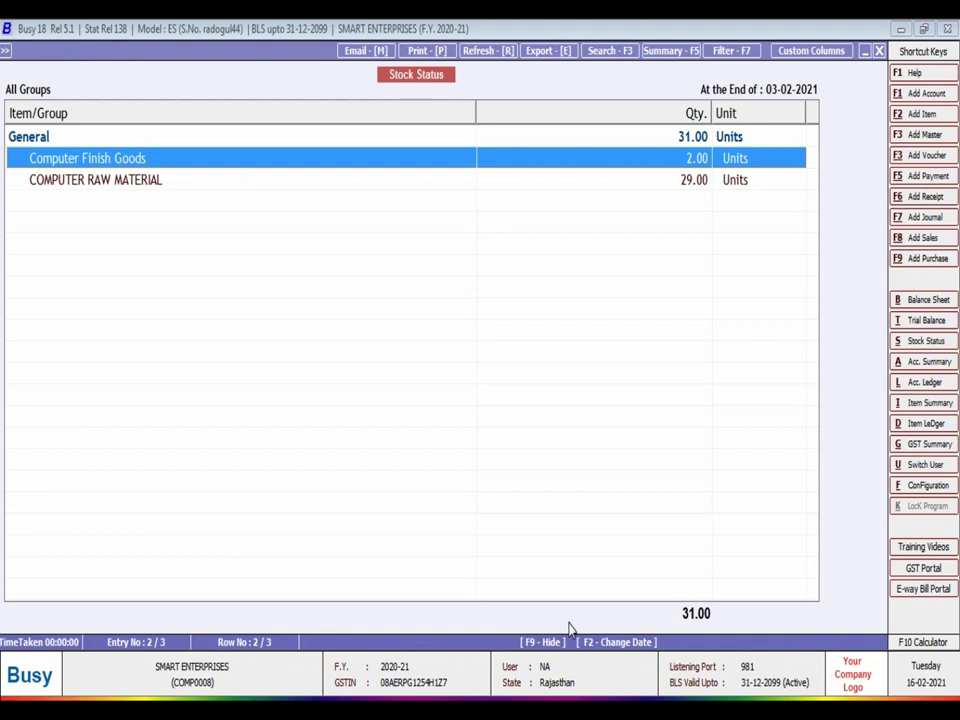
Step: Drill down from the Computer Finish Goods group through the I3 4TH CPU monthly summary to its February stock ledger
key(Return)
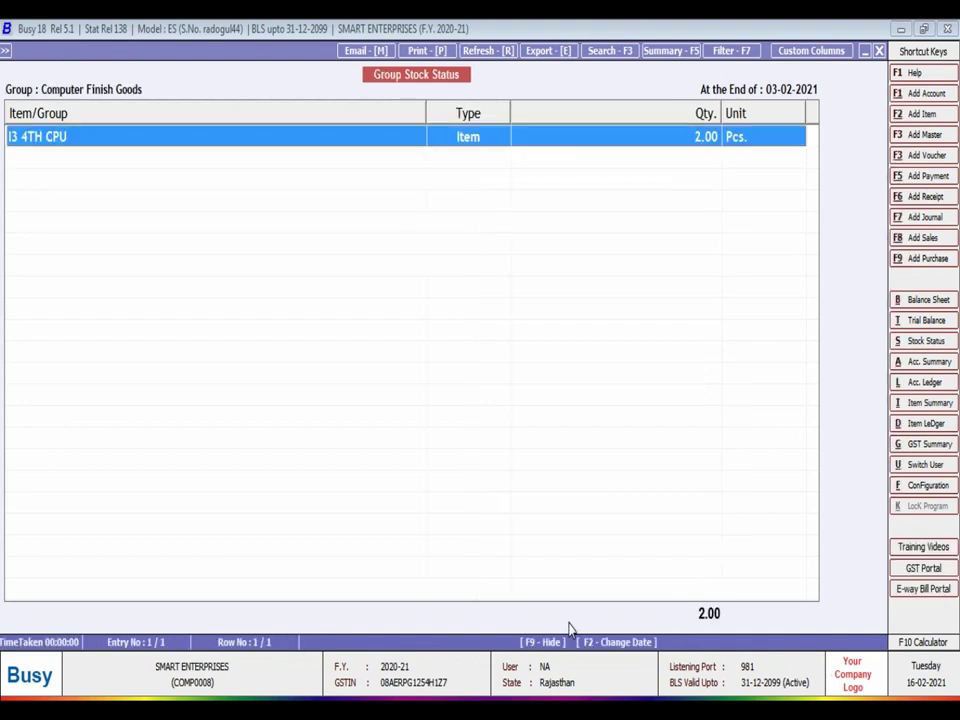
key(Return)
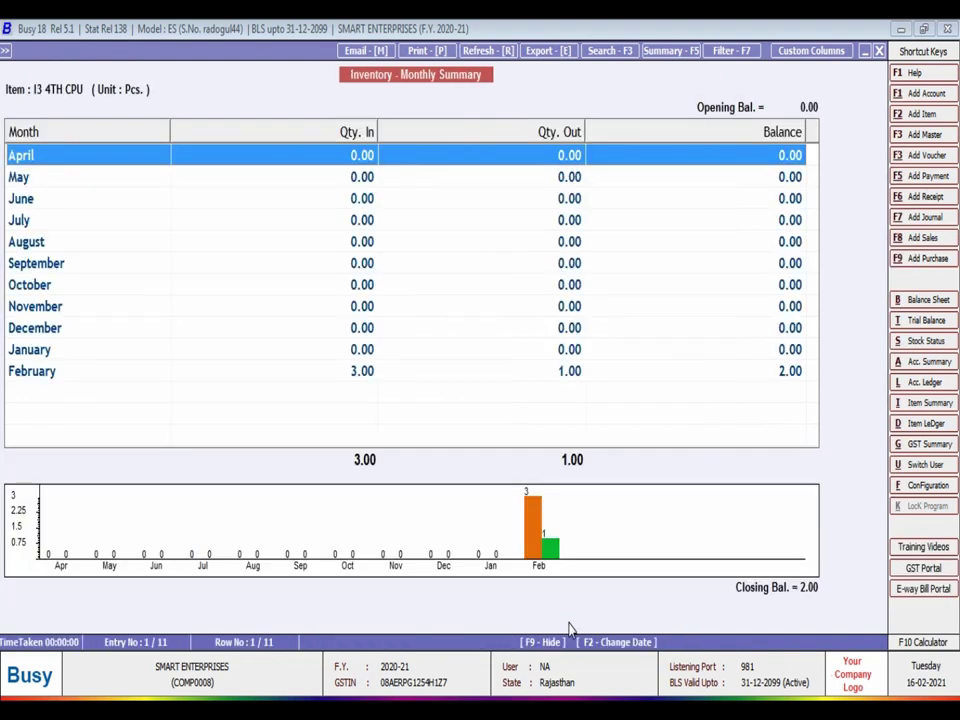
key(Down)
key(Down)
key(Down)
key(Down)
key(Down)
key(Down)
key(Down)
key(Down)
key(Down)
key(Down)
key(Return)
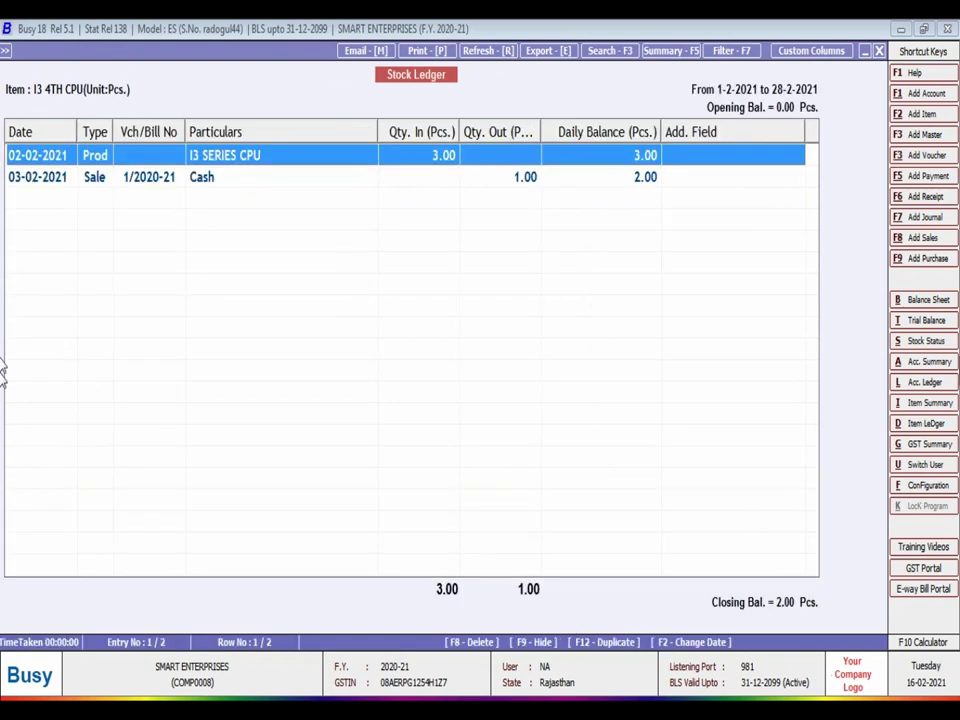
Step: Check the 03-02-2021 cash sale entry in the stock ledger and return to the Computer Finish Goods group stock status
click(525, 178)
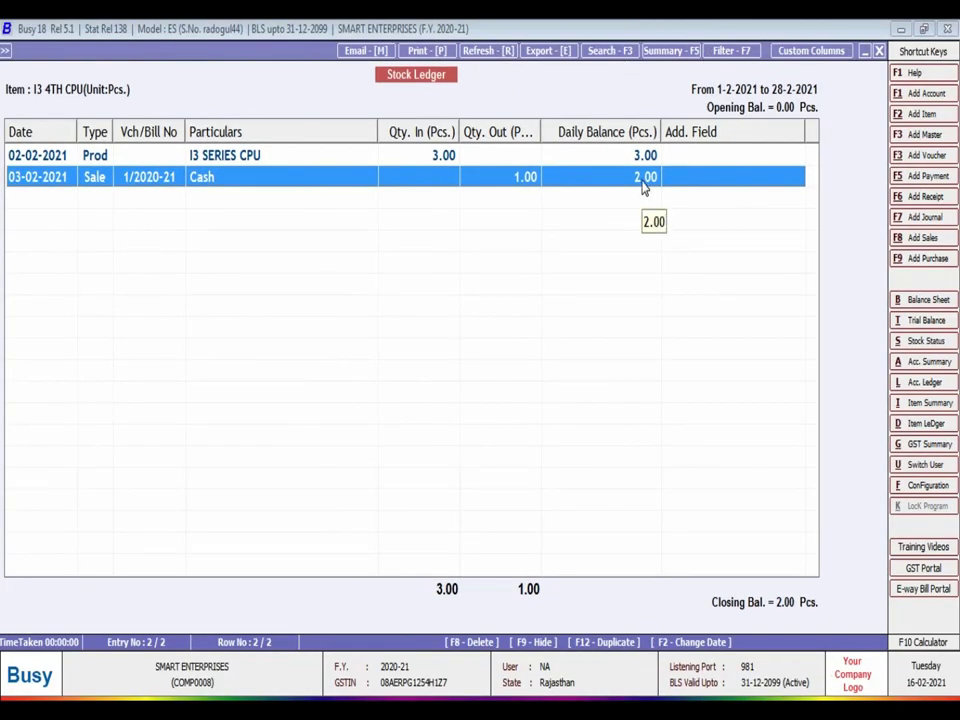
key(Escape)
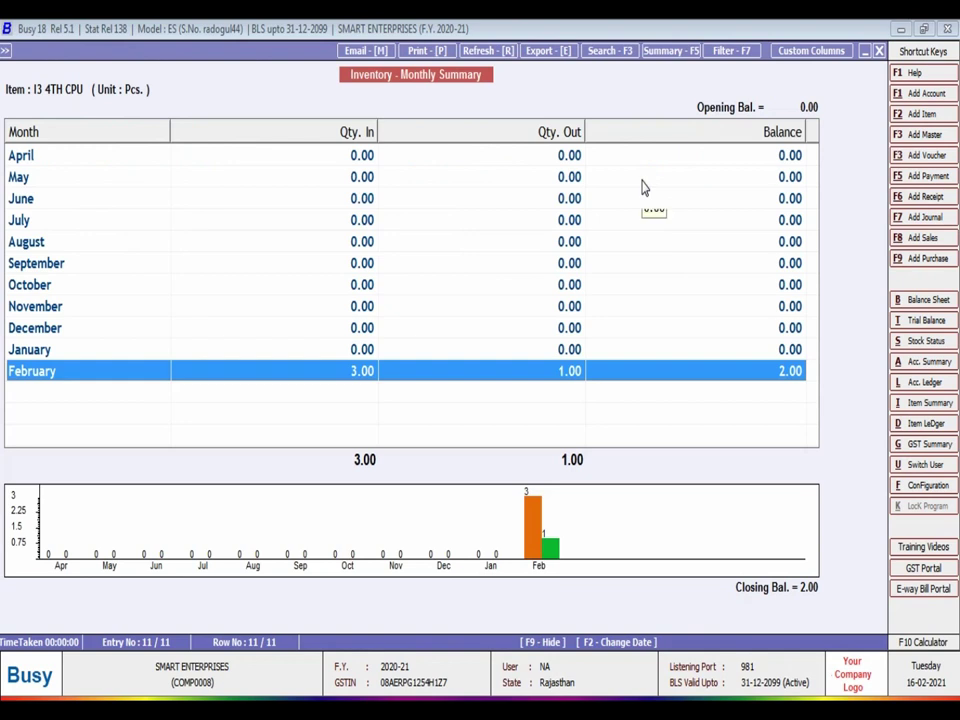
key(Escape)
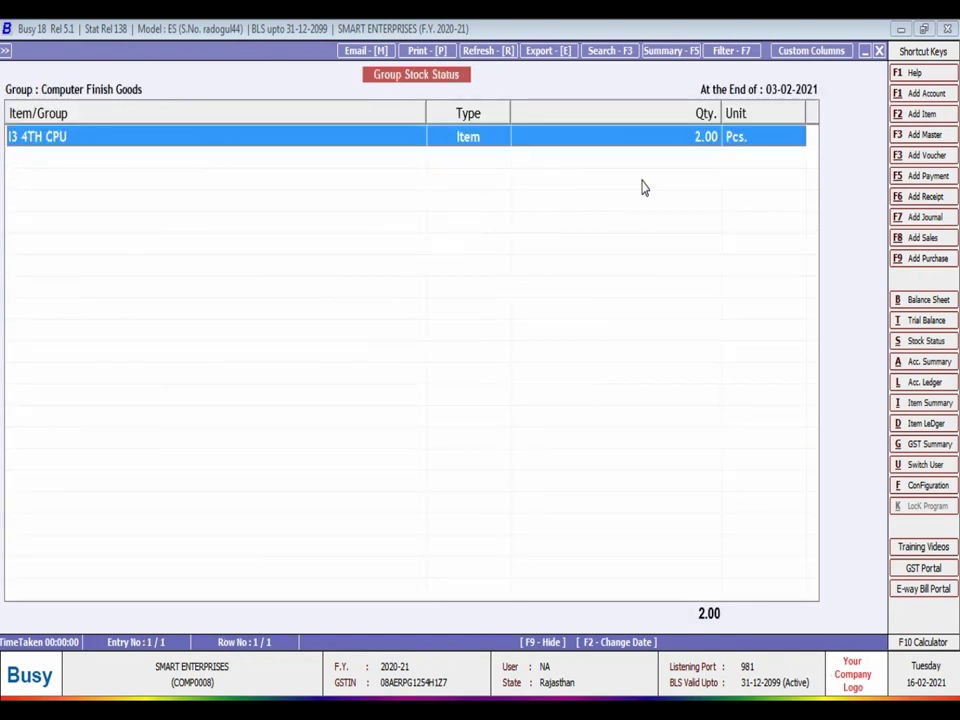